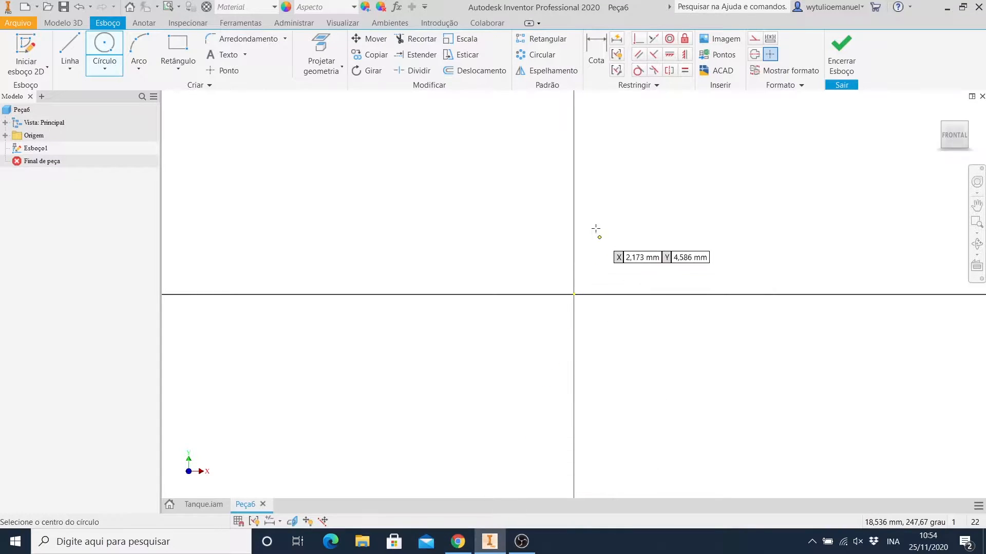
- Sketch two concentric circles centred on the origin, about 36 mm and about 16 mm in diameter
{"action": "left_click", "coordinate": [573, 294]}
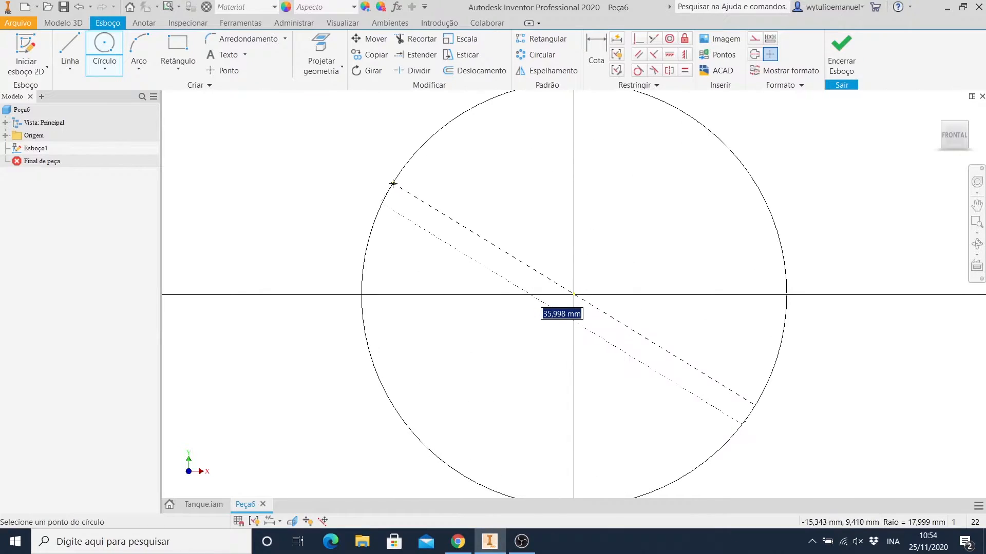
{"action": "left_click", "coordinate": [392, 185]}
{"action": "scroll", "coordinate": [339, 242], "scroll_direction": "up", "scroll_amount": 3}
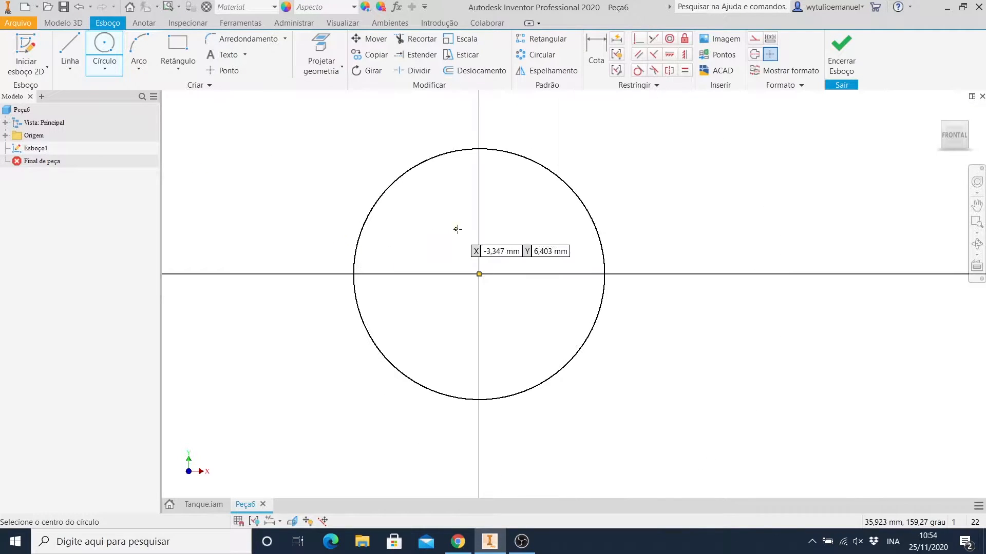
{"action": "scroll", "coordinate": [502, 216], "scroll_direction": "down", "scroll_amount": 3}
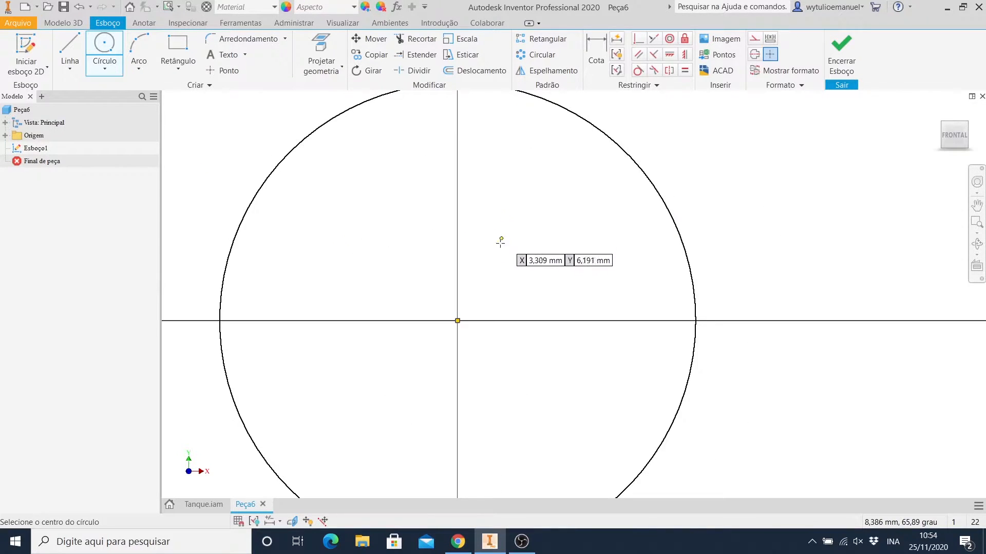
{"action": "left_click", "coordinate": [457, 321]}
{"action": "left_click", "coordinate": [398, 233]}
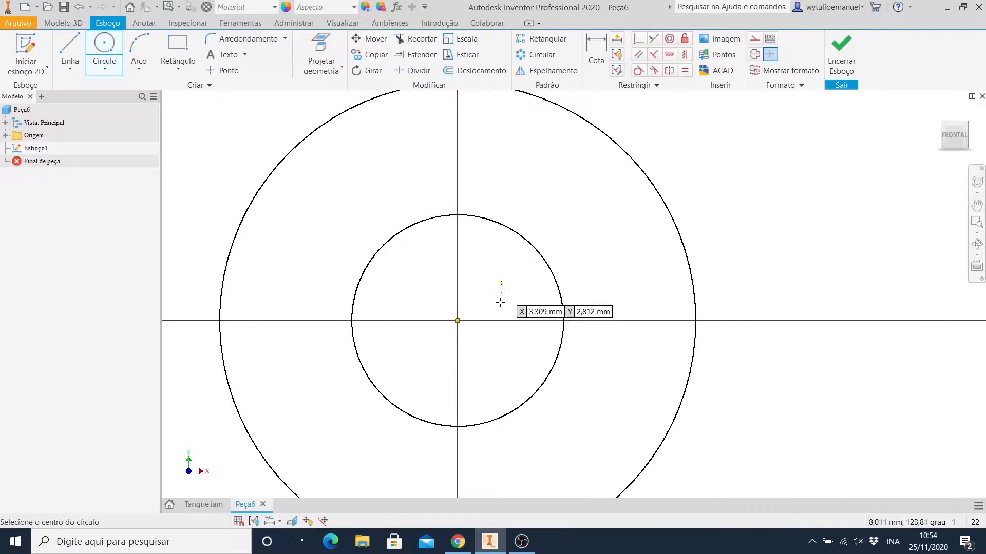
- Sketch two more origin-centred circles between the existing ones, about 27 mm and about 19 mm in diameter
{"action": "left_click", "coordinate": [457, 321]}
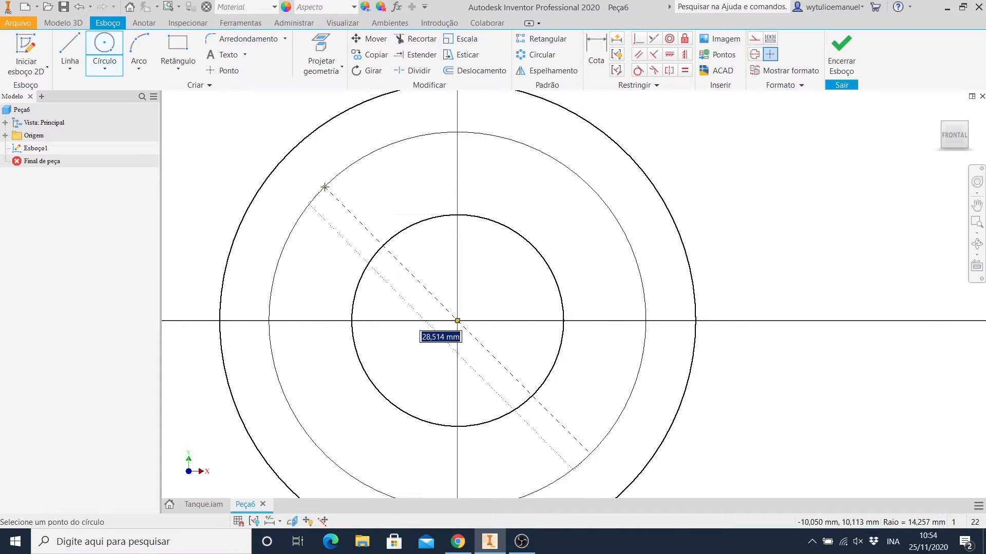
{"action": "left_click", "coordinate": [333, 189]}
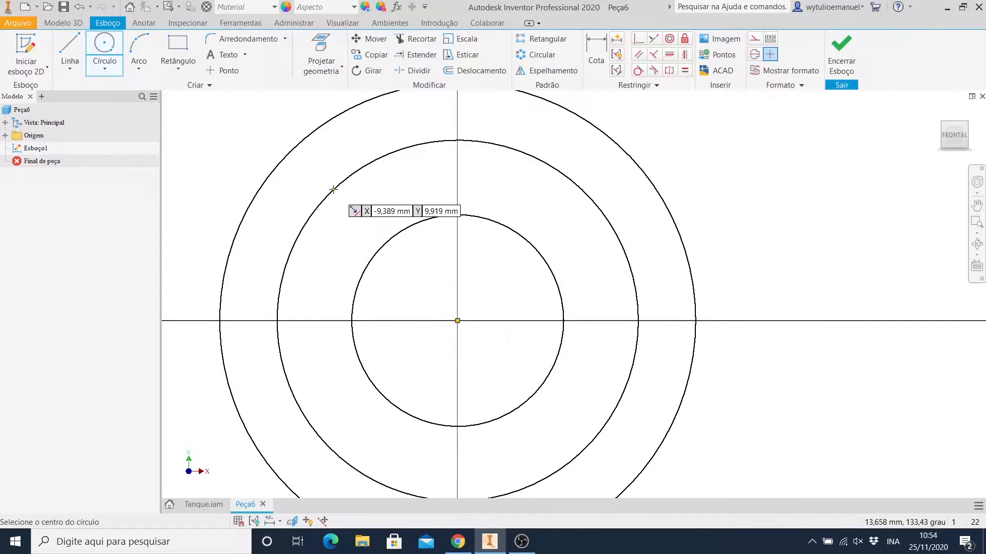
{"action": "left_click", "coordinate": [458, 321]}
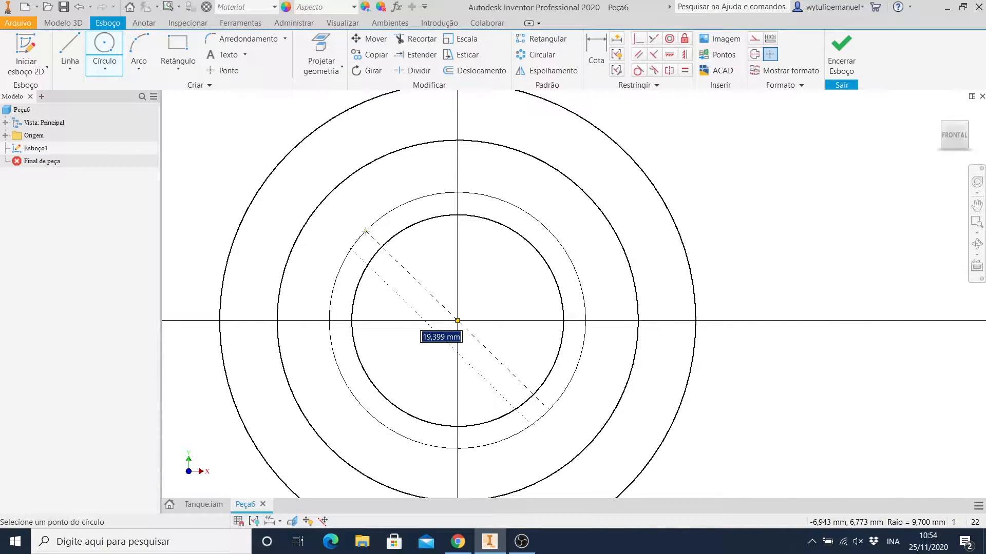
{"action": "left_click", "coordinate": [365, 232]}
{"action": "scroll", "coordinate": [366, 296], "scroll_direction": "down", "scroll_amount": 3}
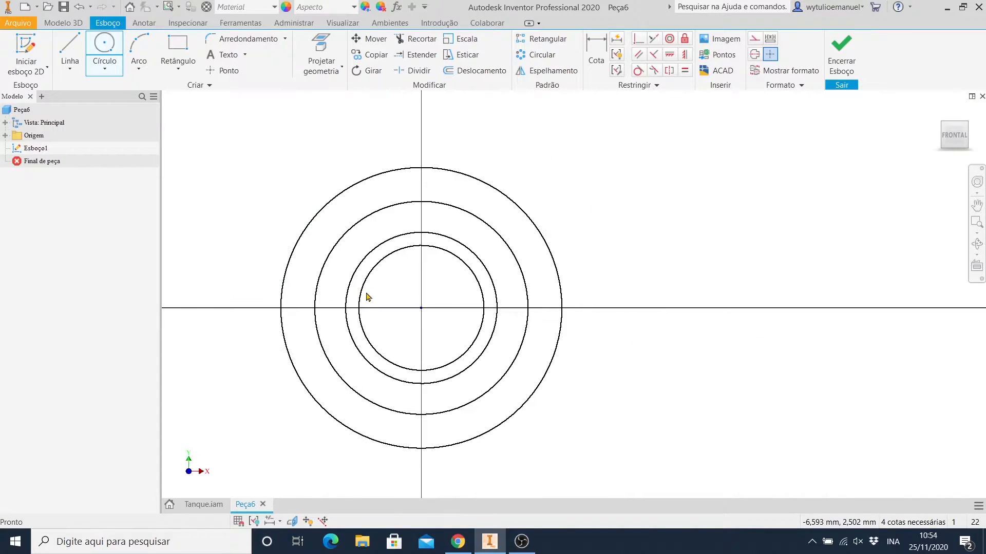
{"action": "key", "text": "Escape"}
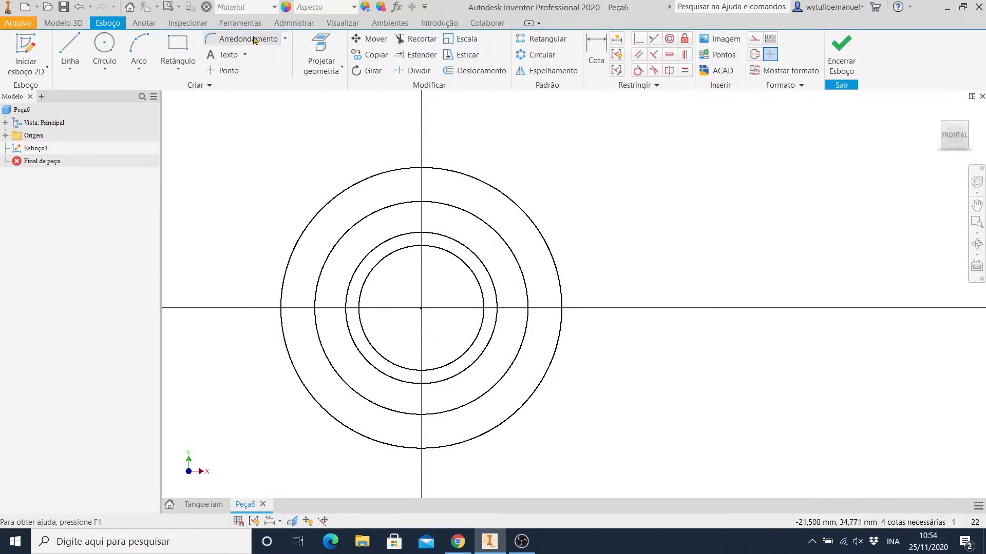
- Configure the document's unit settings so that model dimensions are displayed as expressions, and apply the change
{"action": "left_click", "coordinate": [242, 23]}
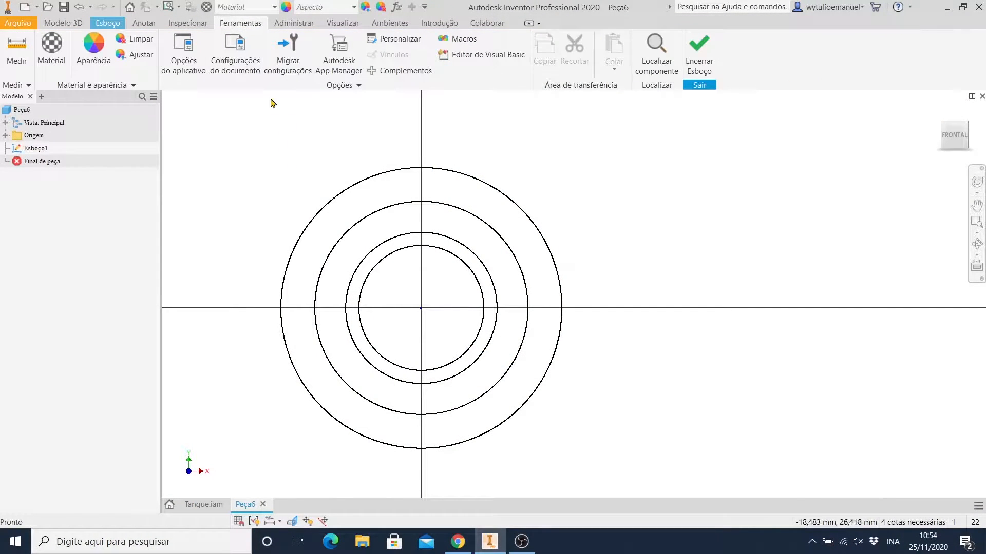
{"action": "left_click", "coordinate": [236, 63]}
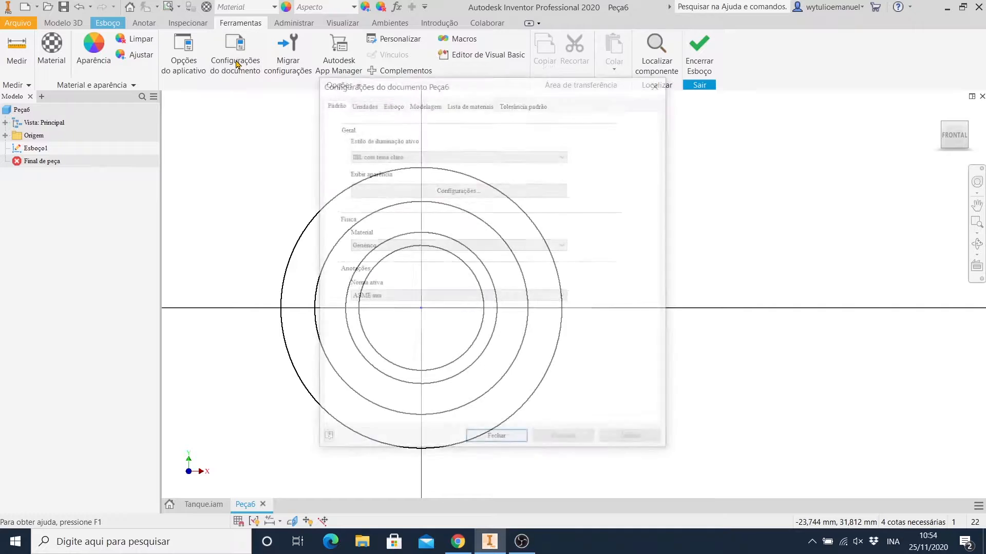
{"action": "left_click", "coordinate": [363, 103]}
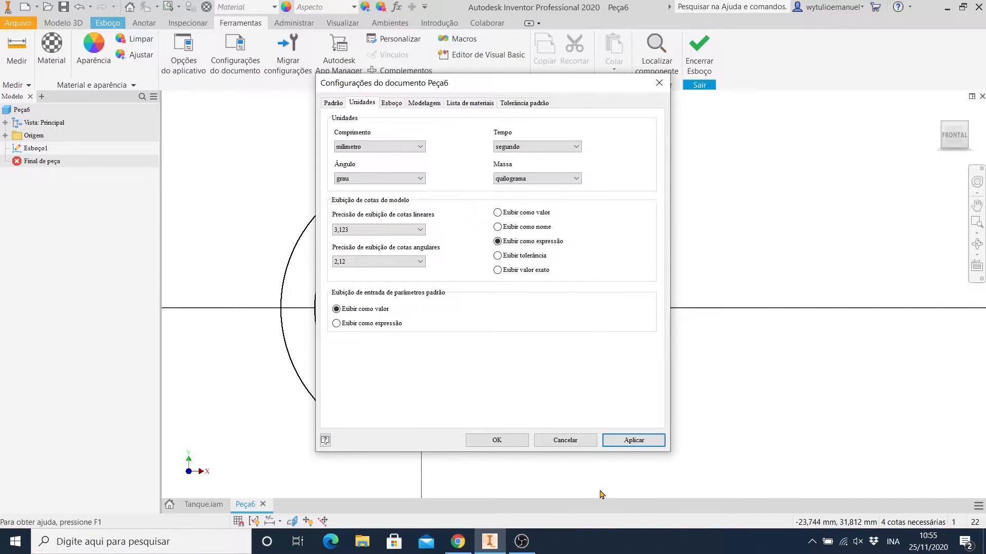
{"action": "left_click", "coordinate": [633, 440]}
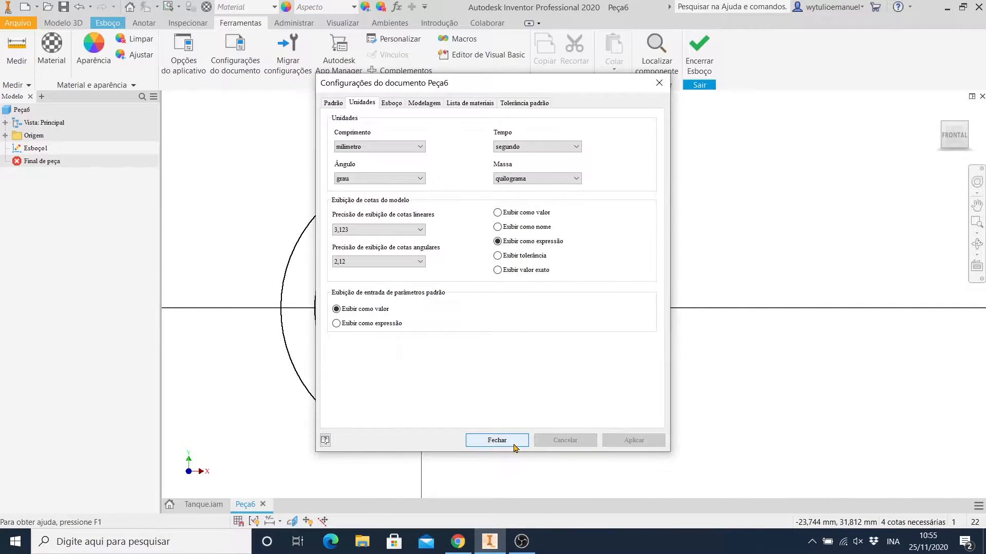
{"action": "left_click", "coordinate": [508, 442]}
- Place a diameter dimension on the outermost circle of the sketch
{"action": "scroll", "coordinate": [594, 227], "scroll_direction": "down", "scroll_amount": 3}
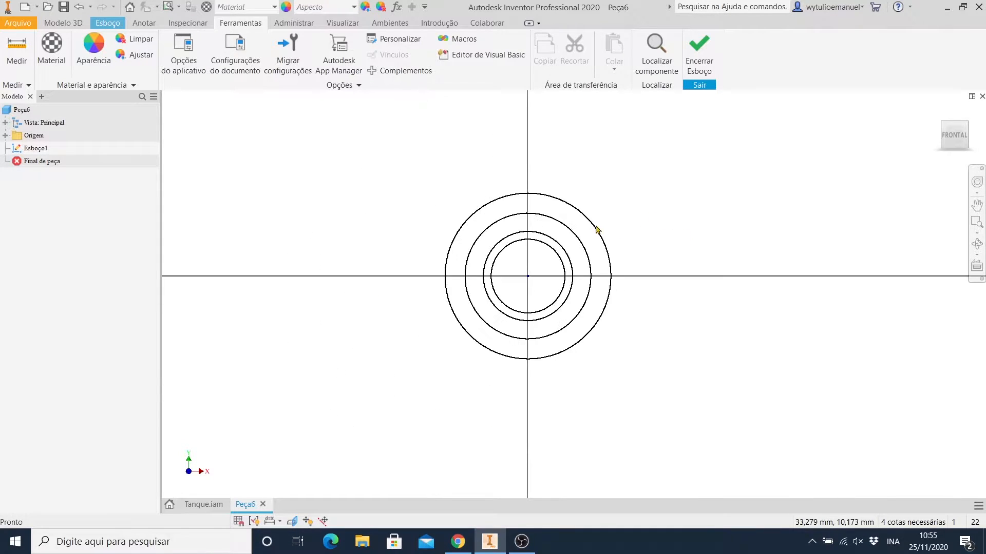
{"action": "scroll", "coordinate": [582, 213], "scroll_direction": "up", "scroll_amount": 3}
{"action": "scroll", "coordinate": [554, 203], "scroll_direction": "down", "scroll_amount": 3}
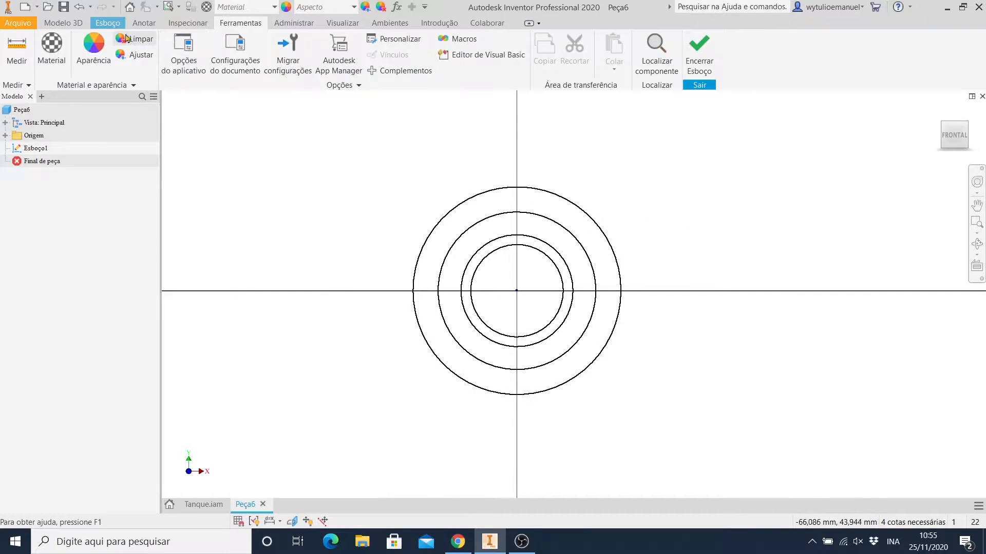
{"action": "left_click", "coordinate": [62, 23]}
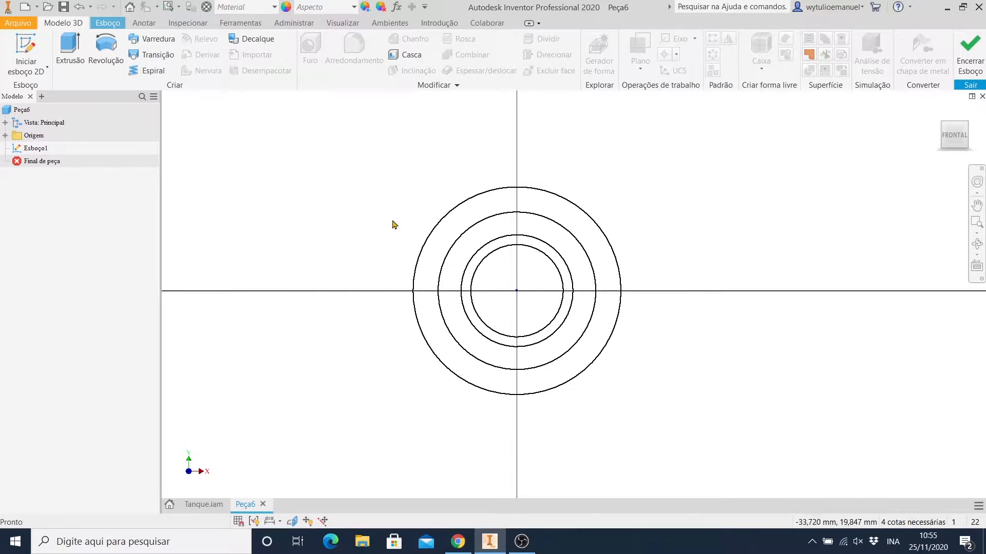
{"action": "left_click", "coordinate": [108, 22]}
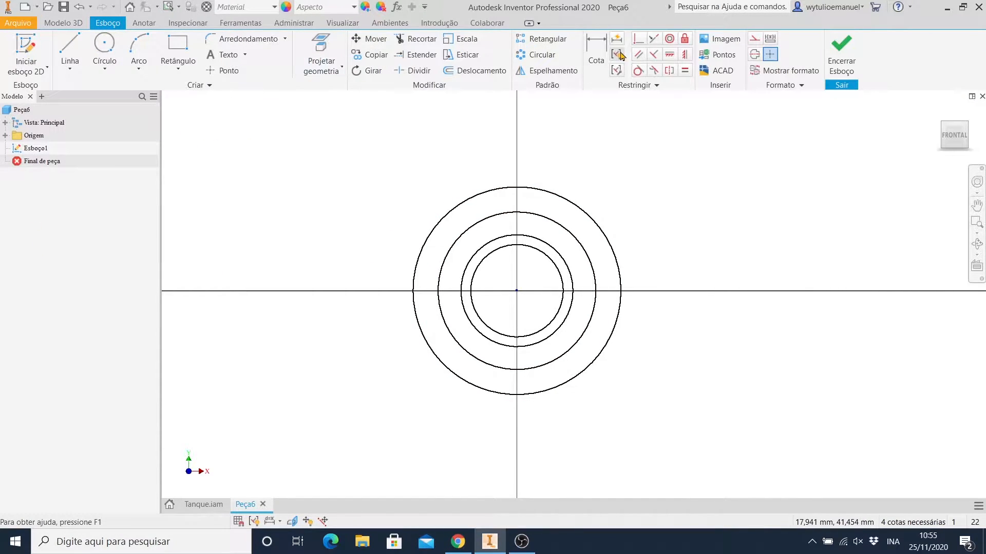
{"action": "left_click", "coordinate": [596, 54]}
{"action": "left_click", "coordinate": [609, 248]}
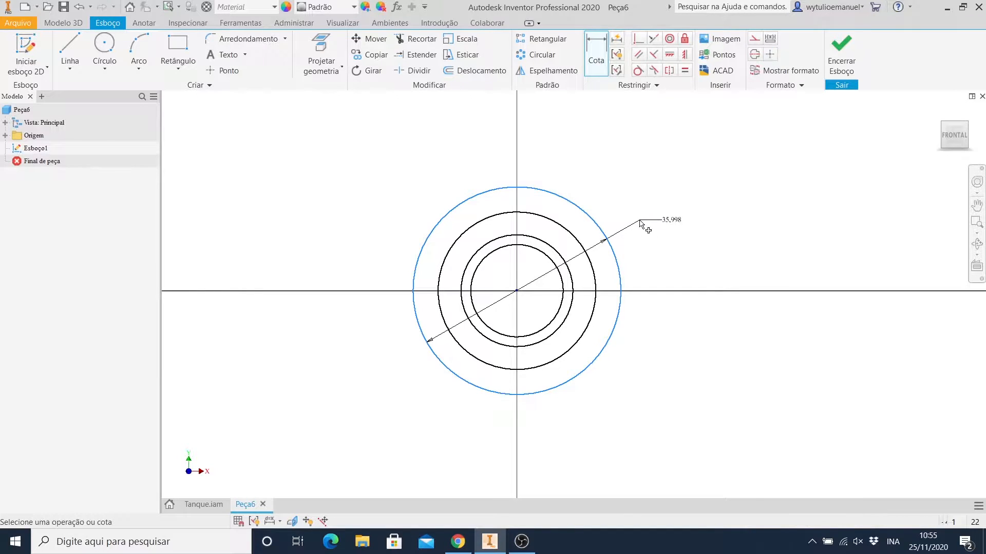
{"action": "left_click", "coordinate": [643, 221]}
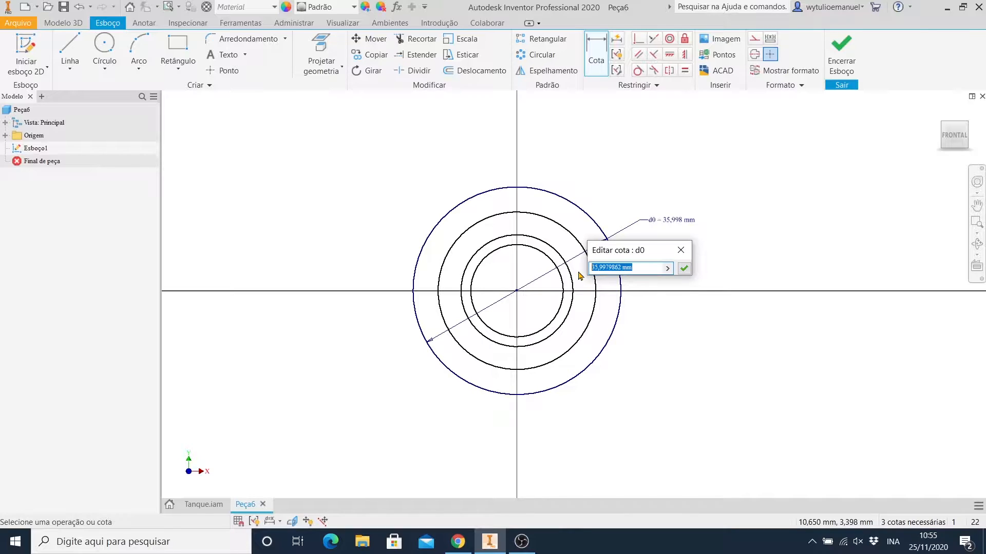
- Name the outermost circle's dimension D and set it to 88,9 mm, taking the 1/2" value from the flange table in Chrome
{"action": "type", "text": "d"}
{"action": "left_click", "coordinate": [458, 545]}
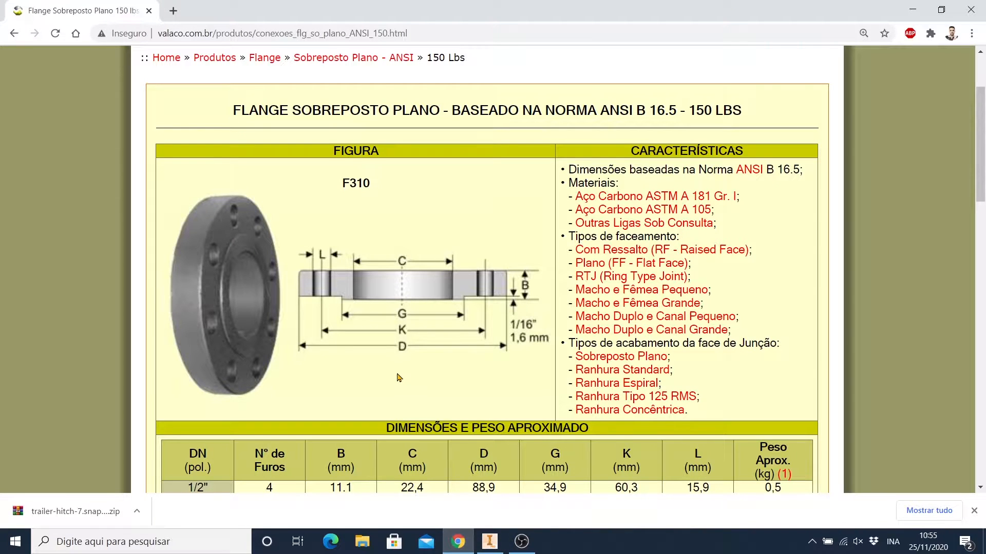
{"action": "left_click", "coordinate": [489, 542]}
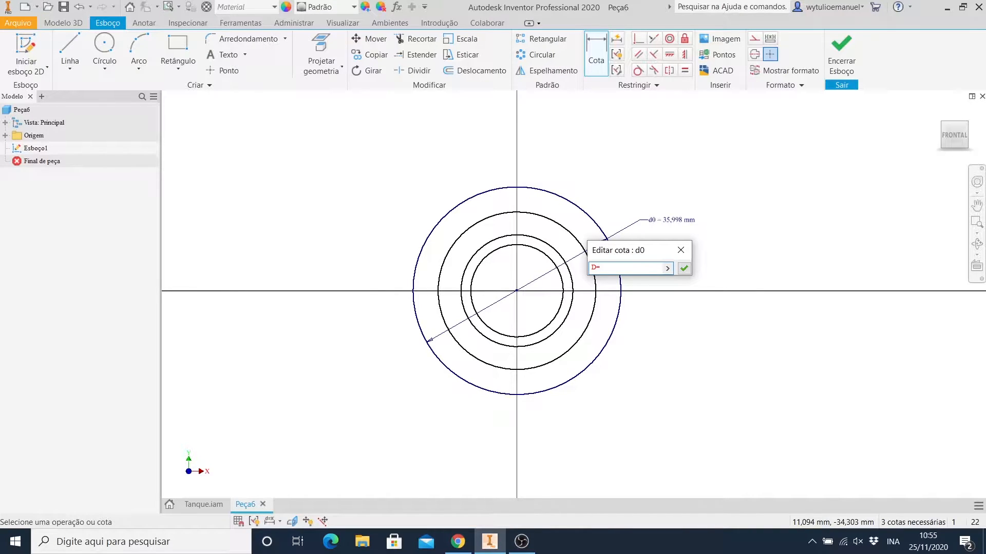
{"action": "left_click", "coordinate": [458, 542]}
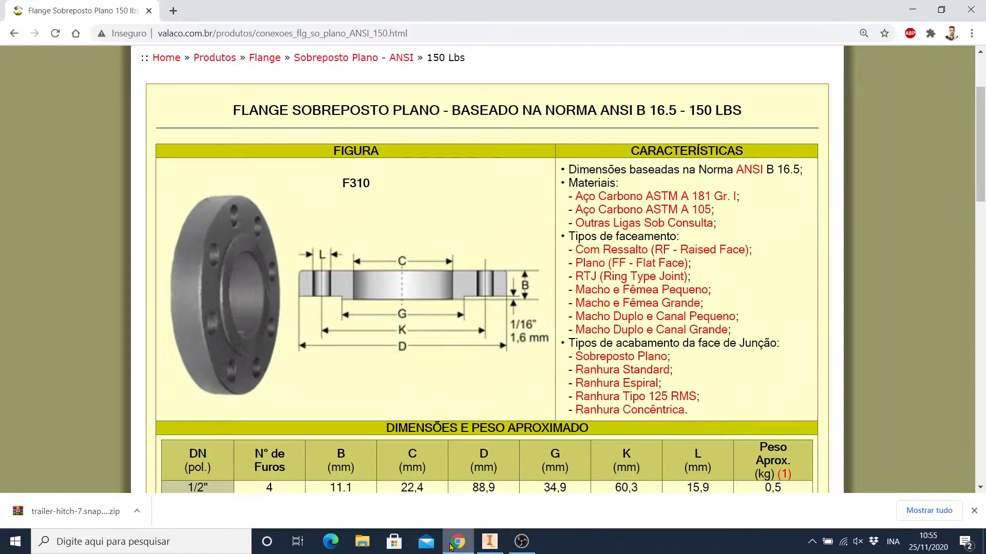
{"action": "scroll", "coordinate": [531, 365], "scroll_direction": "down", "scroll_amount": 3}
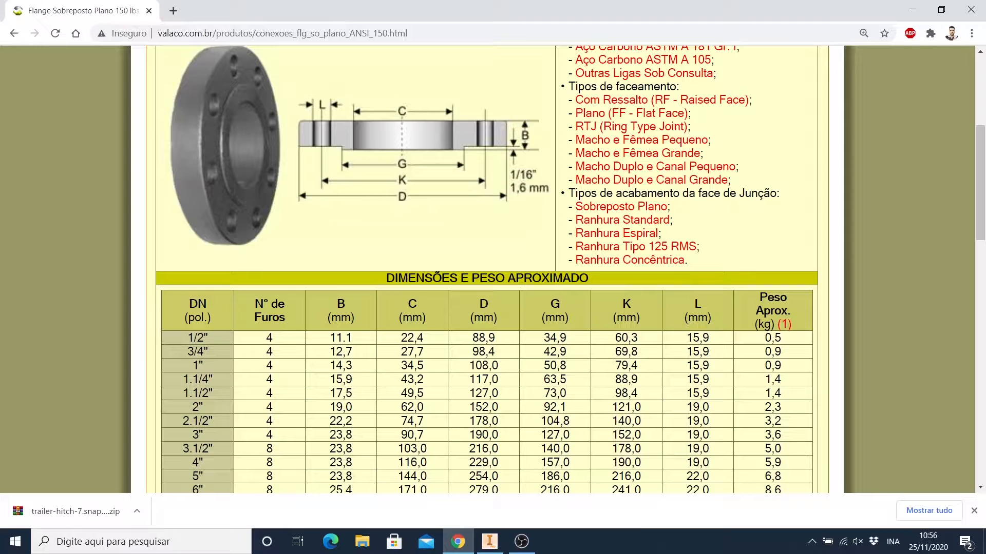
{"action": "left_click", "coordinate": [498, 542]}
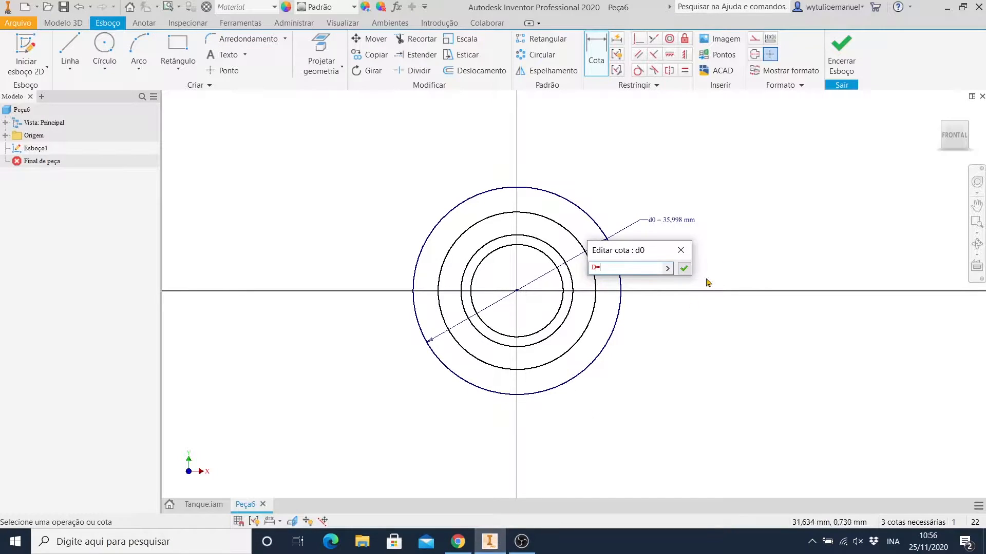
{"action": "type", "text": "88,9"}
{"action": "key", "text": "Return"}
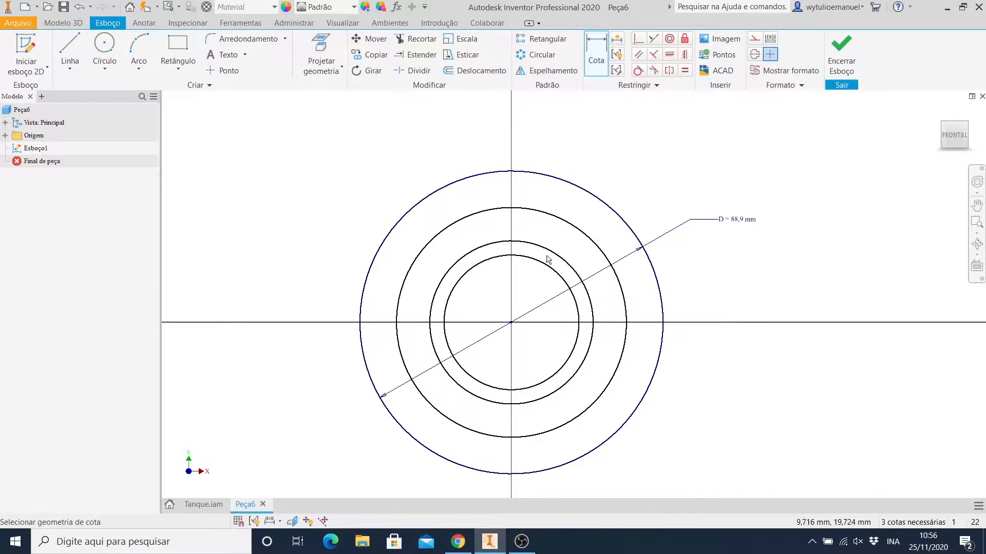
{"action": "left_click", "coordinate": [459, 542]}
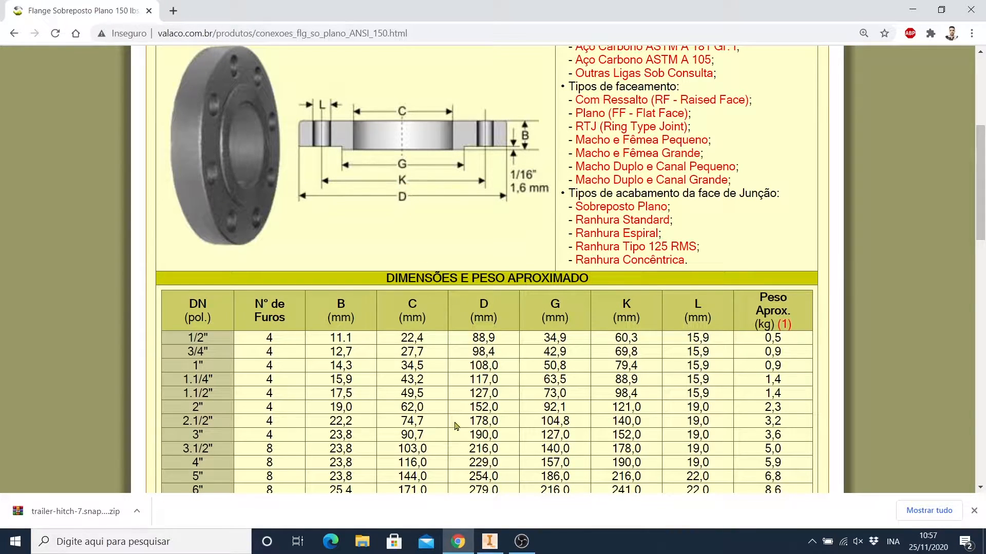
{"action": "left_click", "coordinate": [501, 551]}
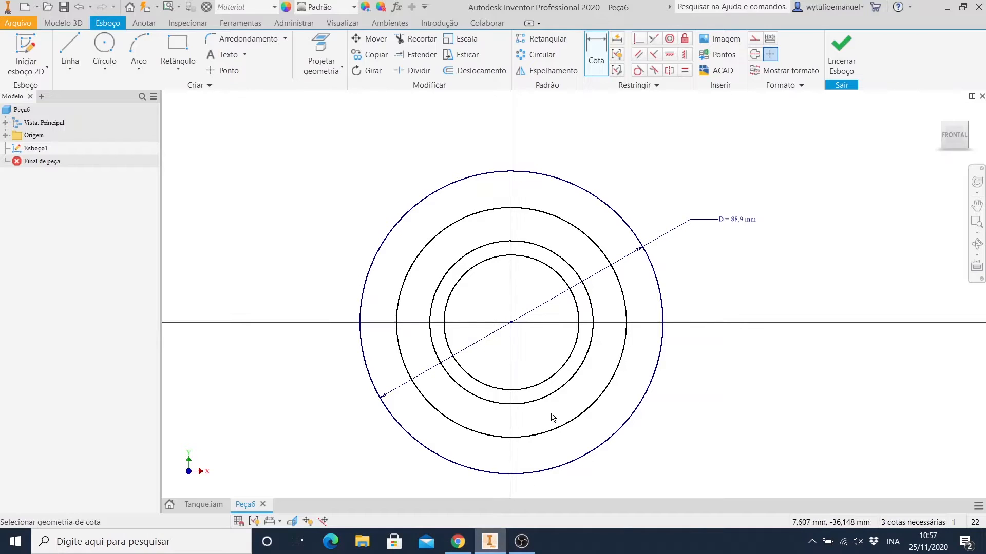
{"action": "left_click", "coordinate": [597, 57]}
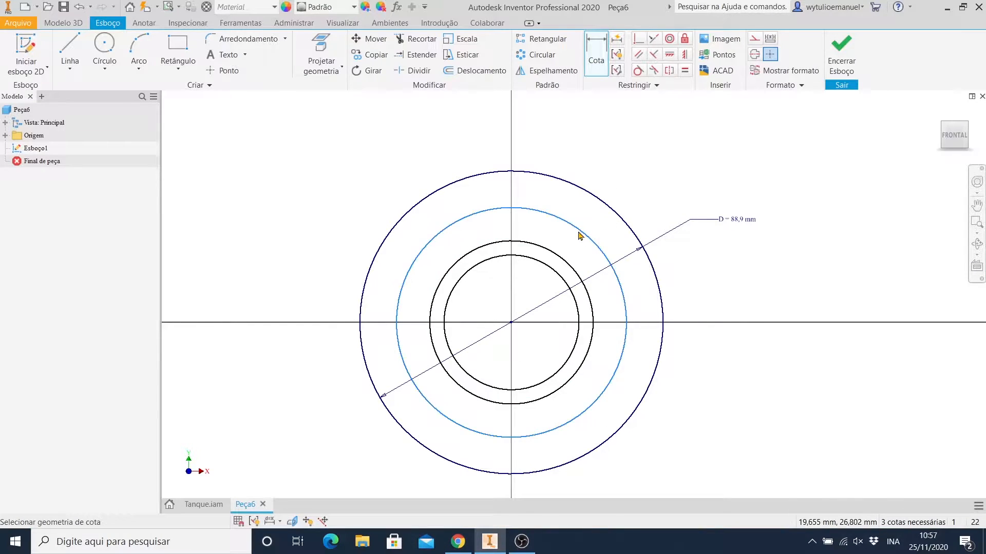
{"action": "left_click", "coordinate": [578, 233]}
{"action": "left_click", "coordinate": [642, 185]}
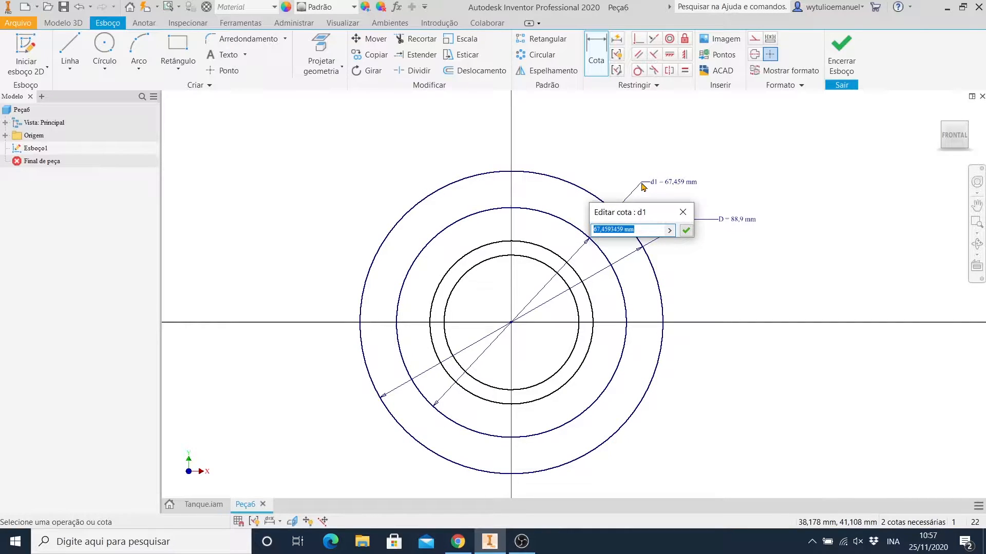
{"action": "type", "text": "k"}
{"action": "type", "text": "kjfhskjhf=2"}
{"action": "key", "text": "BackSpace"}
{"action": "key", "text": "BackSpace"}
{"action": "key", "text": "BackSpace"}
{"action": "key", "text": "BackSpace"}
{"action": "key", "text": "BackSpace"}
{"action": "key", "text": "BackSpace"}
{"action": "left_click", "coordinate": [457, 542]}
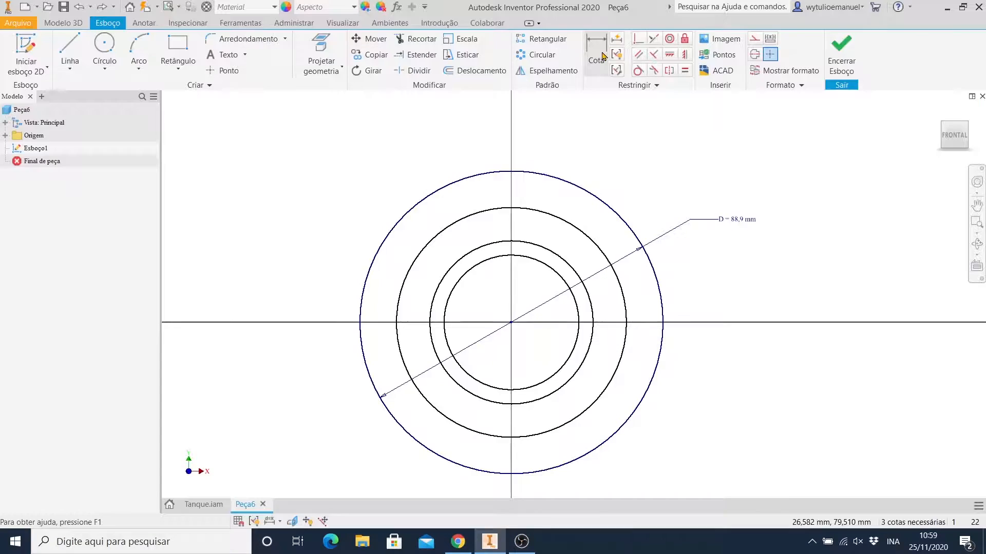
- Dimension the second-largest circle's diameter with the named expression k=60,3
{"action": "left_click", "coordinate": [602, 55]}
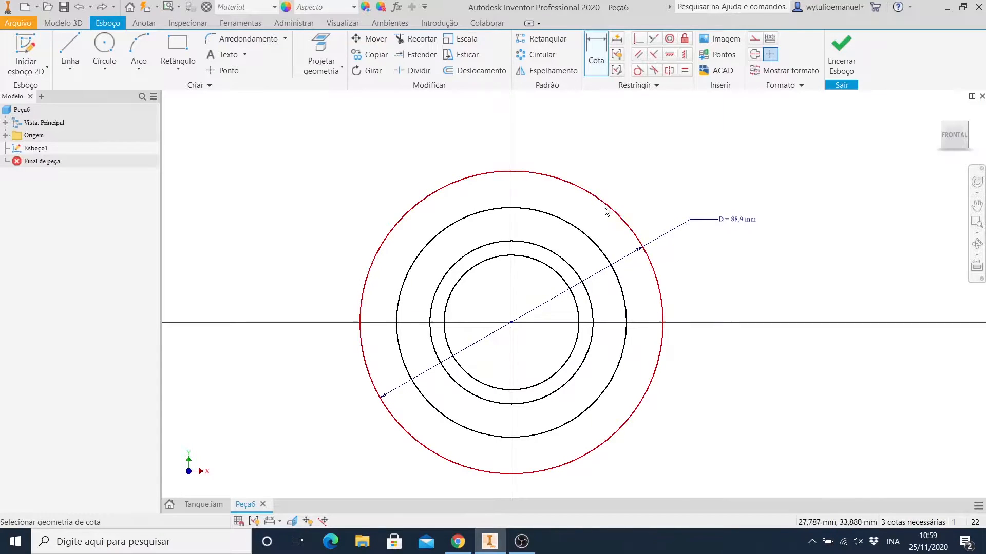
{"action": "left_click", "coordinate": [590, 244]}
{"action": "left_click", "coordinate": [647, 177]}
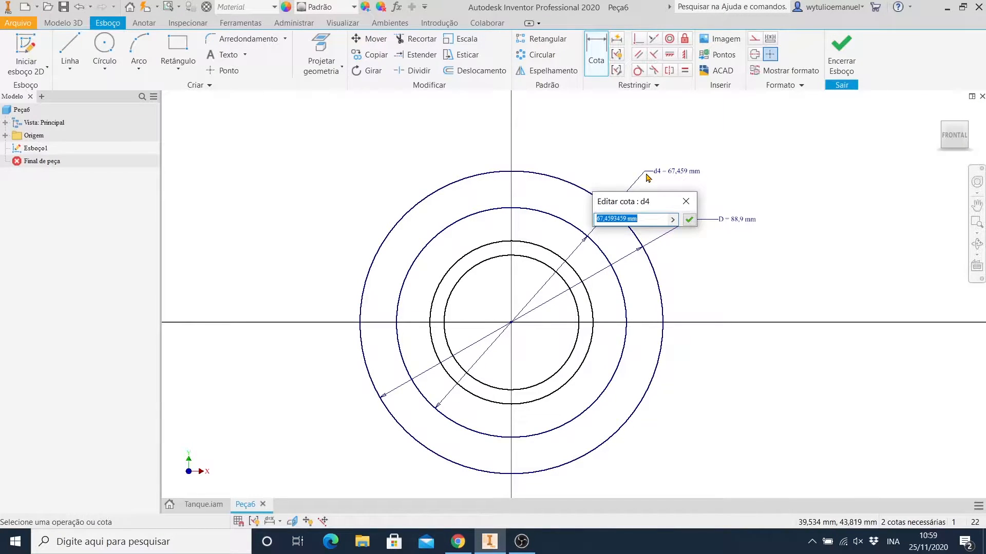
{"action": "type", "text": "k=60,3"}
{"action": "key", "text": "Return"}
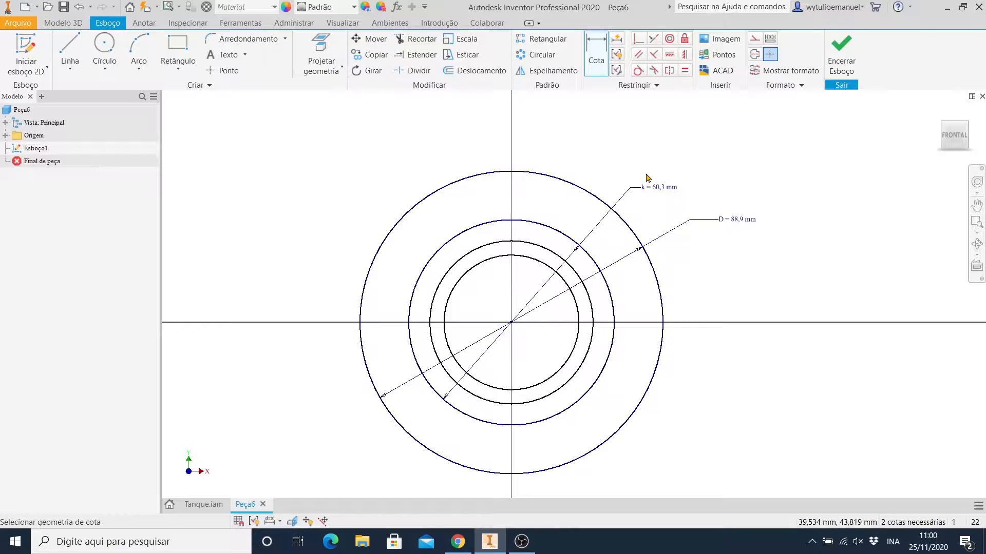
{"action": "key", "text": "Escape"}
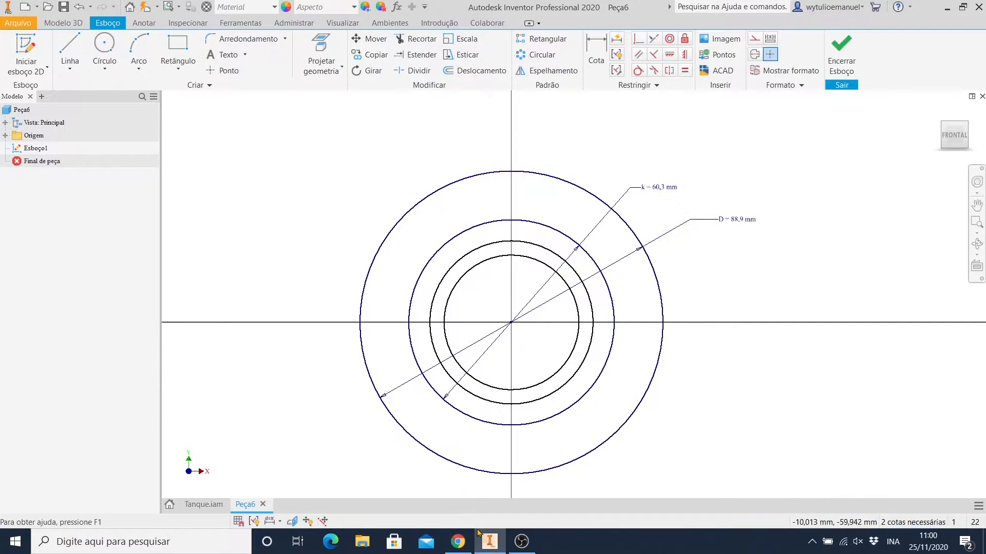
- Dimension the third-largest circle's diameter with the named expression G=34,9, taking the 1/2" value from the flange table in Chrome
{"action": "left_click", "coordinate": [457, 543]}
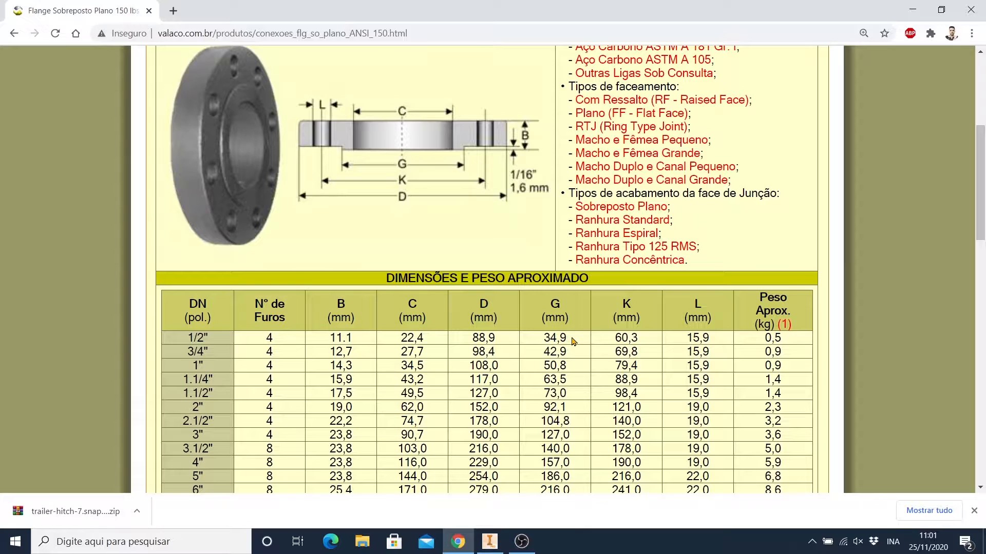
{"action": "left_click", "coordinate": [491, 543]}
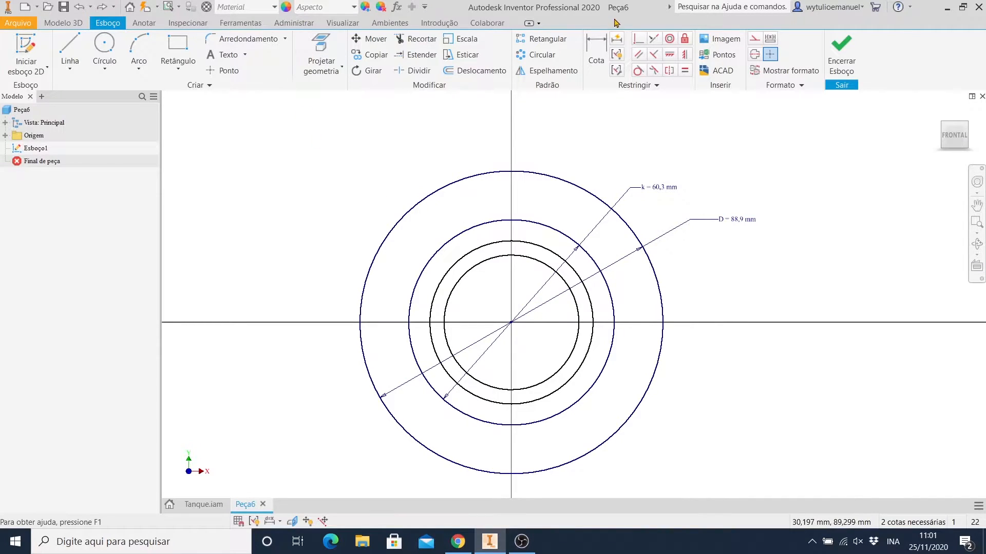
{"action": "left_click", "coordinate": [595, 51]}
{"action": "left_click", "coordinate": [341, 186]}
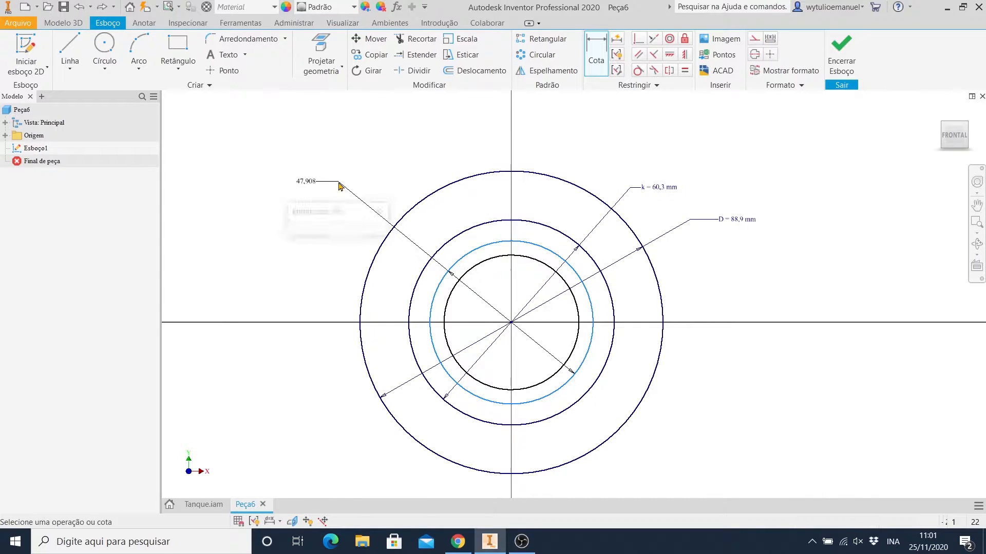
{"action": "type", "text": "g"}
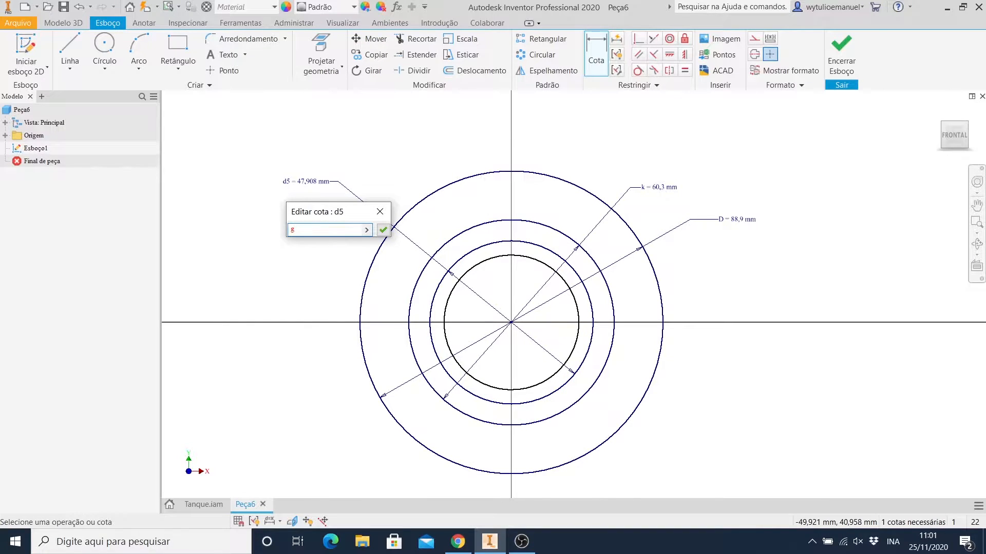
{"action": "type", "text": "G=34,9"}
{"action": "key", "text": "Return"}
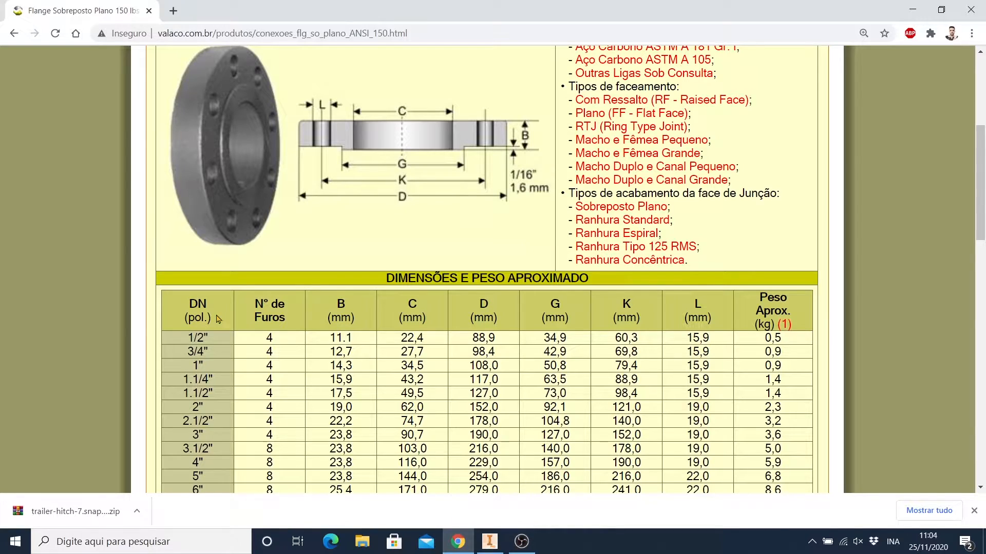
- Back in Inventor, dimension the remaining undimensioned circle's diameter with the named expression Di=22,4
{"action": "left_click", "coordinate": [489, 542]}
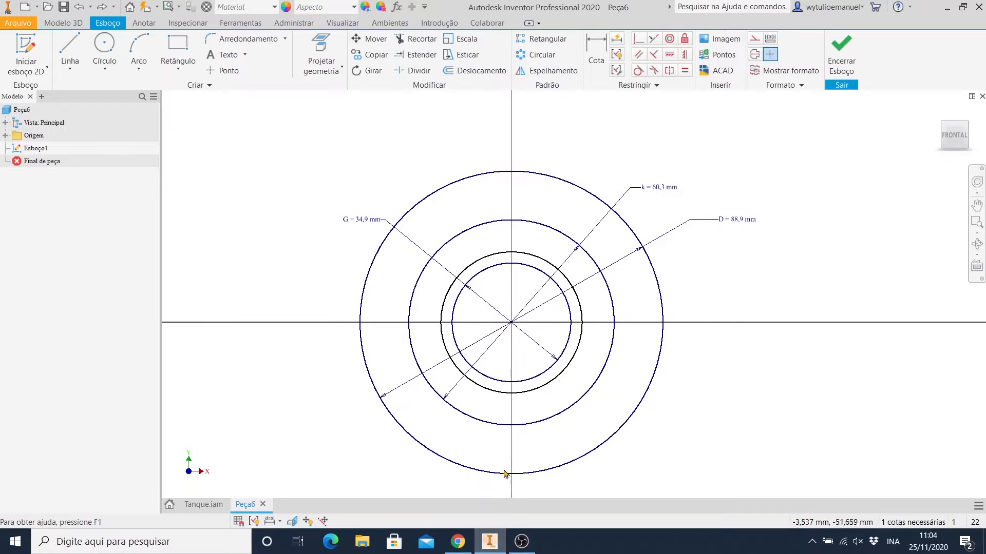
{"action": "left_click", "coordinate": [596, 54]}
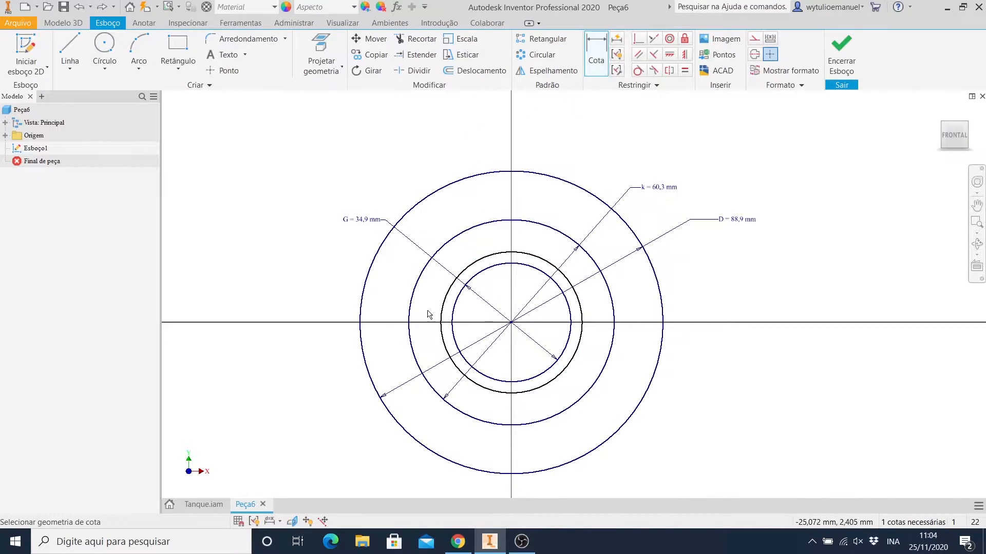
{"action": "left_click", "coordinate": [478, 264]}
{"action": "left_click", "coordinate": [428, 145]}
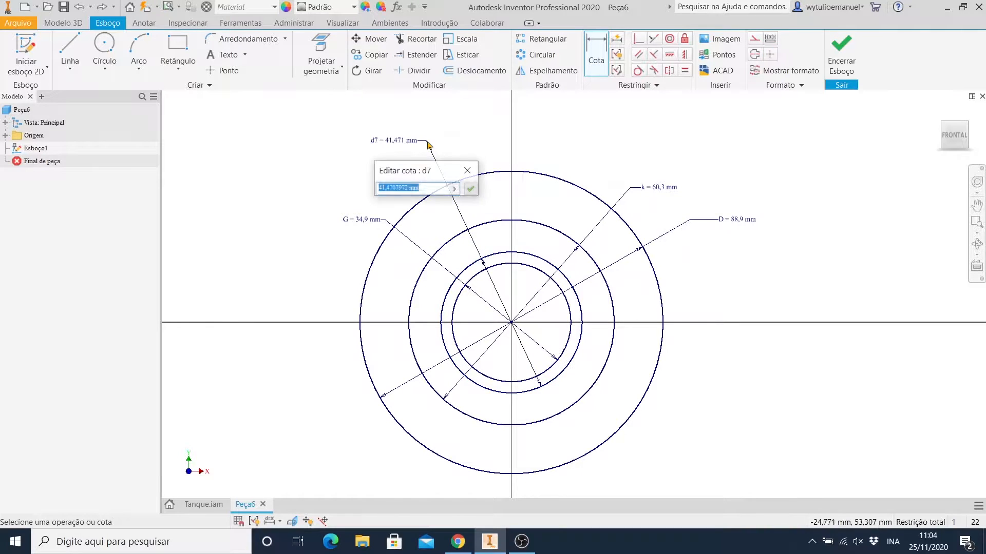
{"action": "type", "text": "C"}
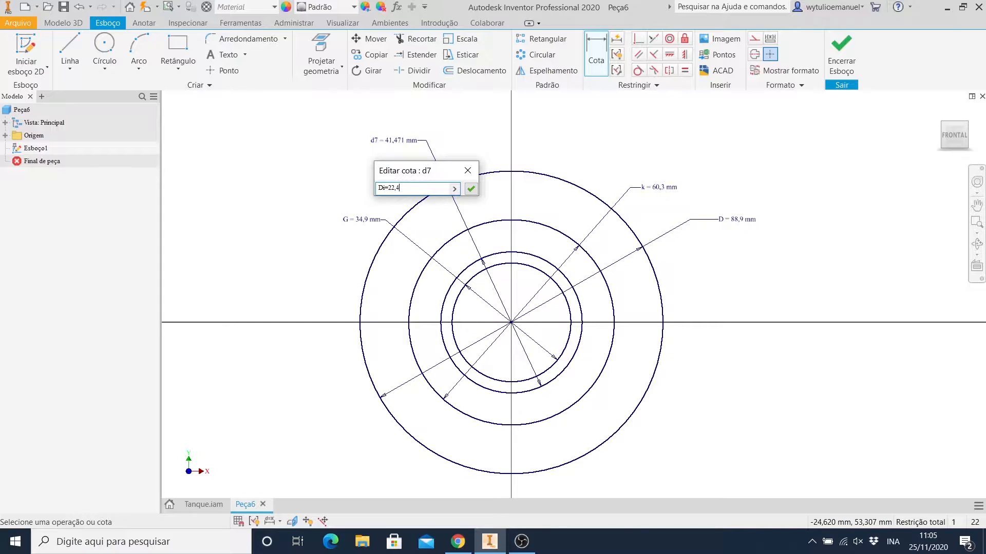
{"action": "key", "text": "Return"}
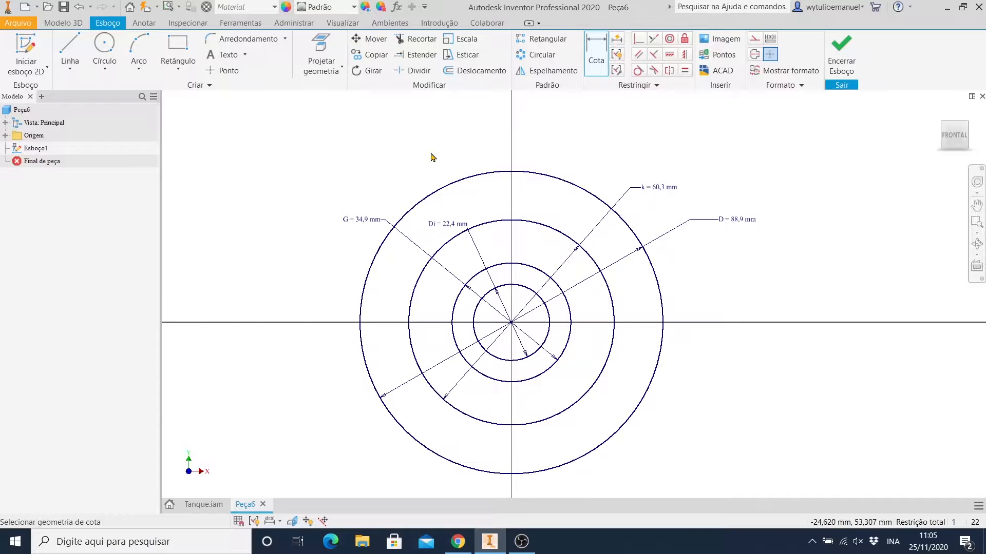
{"action": "key", "text": "Escape"}
- Convert the k circle to construction geometry and sketch a bolt-hole circle about 9.3 mm in diameter centred on its top point
{"action": "left_click", "coordinate": [599, 271]}
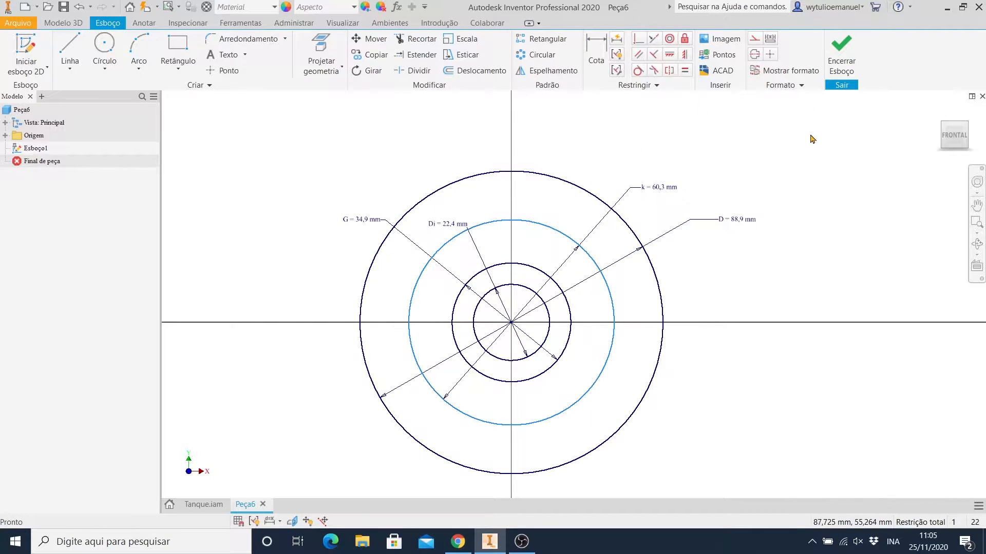
{"action": "left_click", "coordinate": [754, 39]}
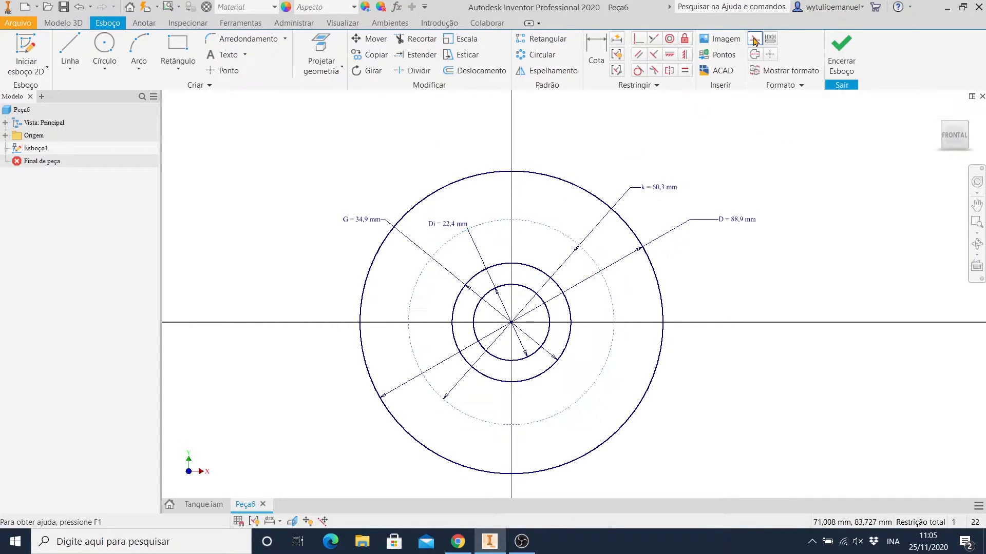
{"action": "left_click", "coordinate": [458, 541]}
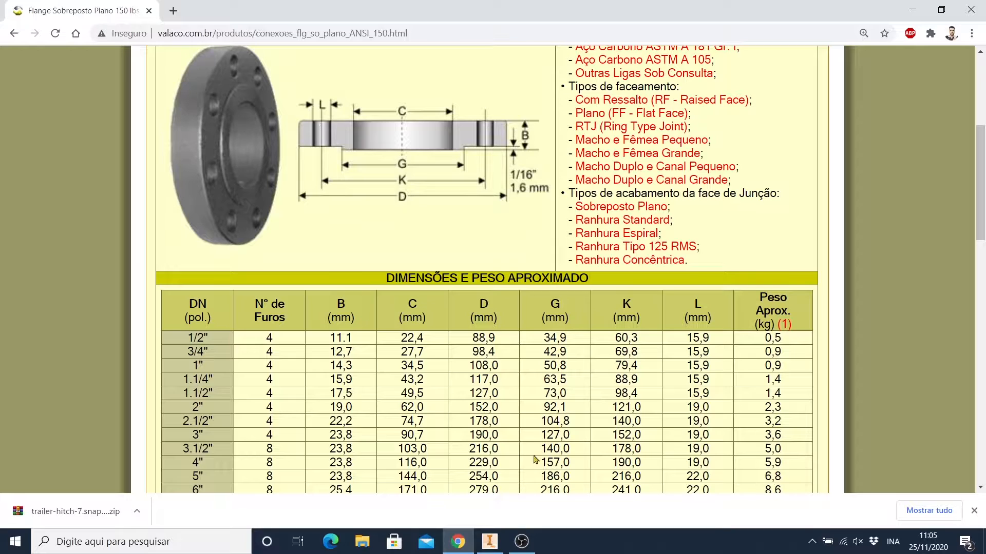
{"action": "left_click", "coordinate": [489, 542]}
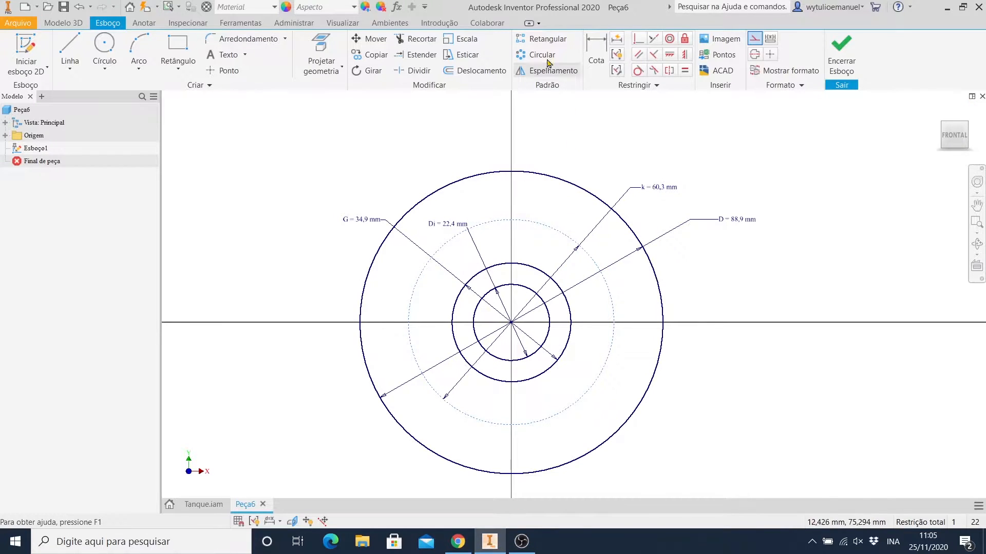
{"action": "left_click", "coordinate": [104, 45]}
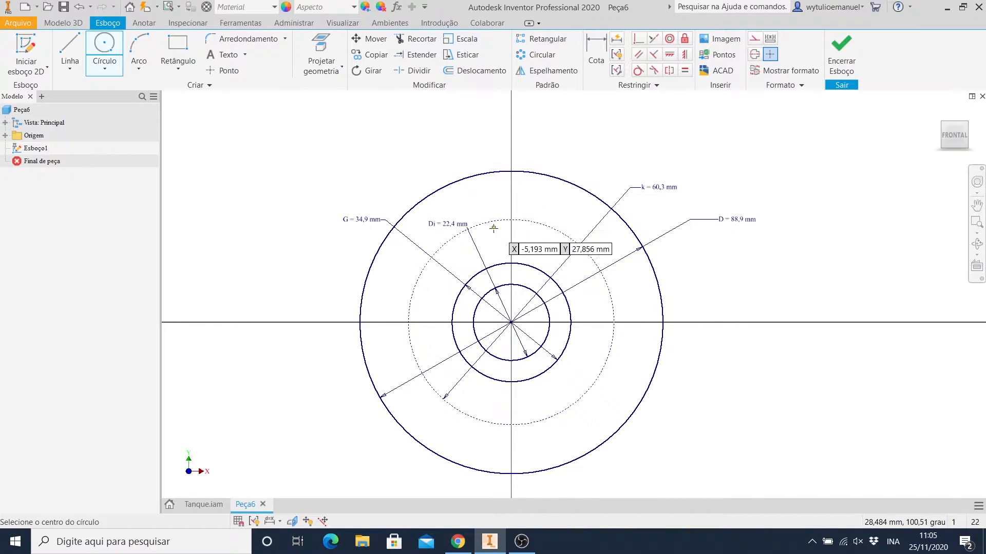
{"action": "left_click", "coordinate": [510, 219]}
{"action": "left_click", "coordinate": [510, 204]}
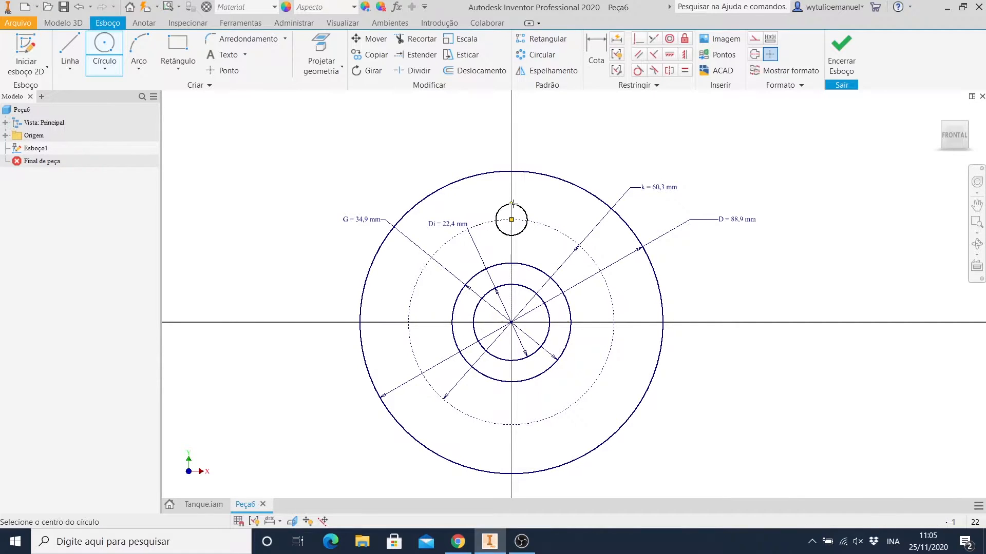
{"action": "key", "text": "Escape"}
- Dimension the bolt-hole circle's diameter with the named expression L=15,9, taking the 1/2" value from the flange table in Chrome
{"action": "left_click", "coordinate": [457, 541]}
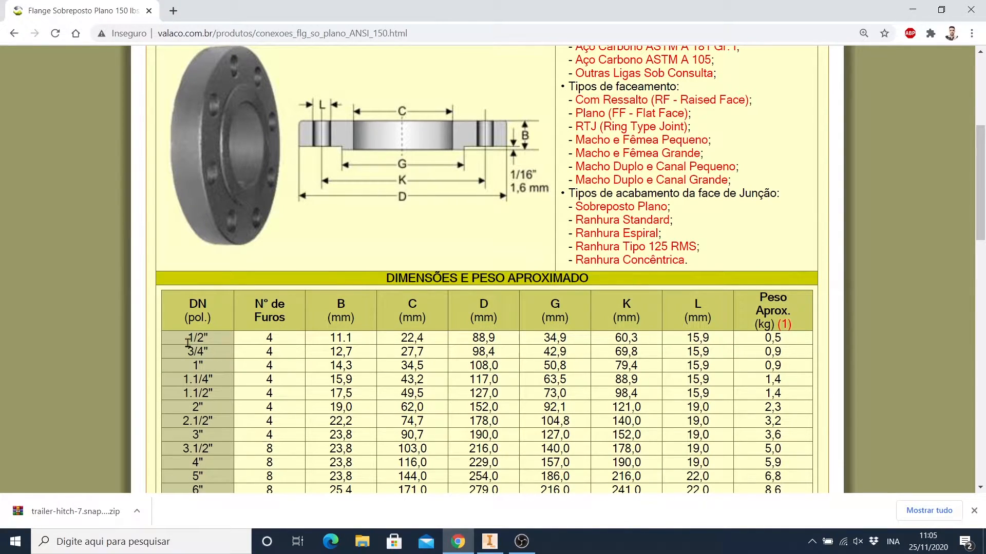
{"action": "left_click", "coordinate": [489, 543]}
{"action": "left_click", "coordinate": [596, 51]}
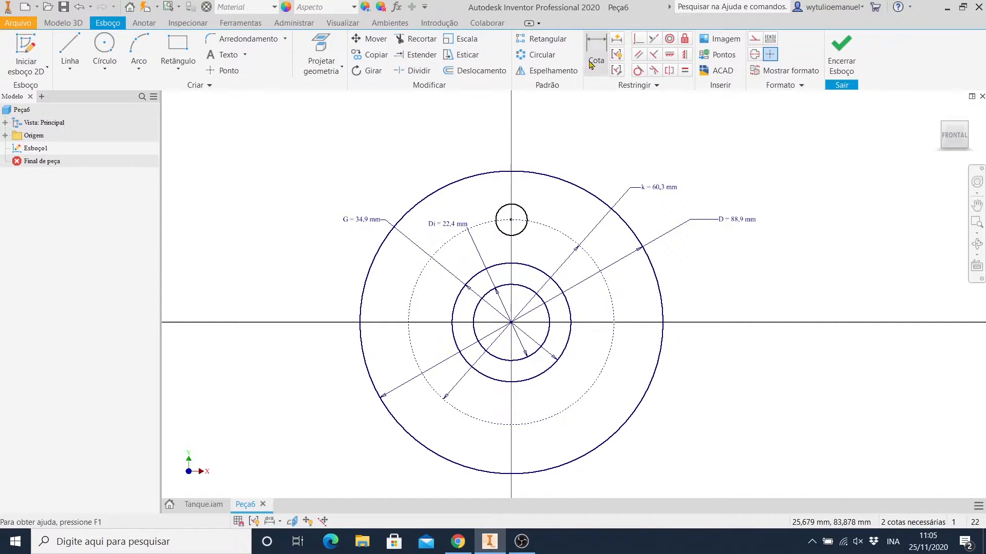
{"action": "left_click", "coordinate": [508, 206]}
{"action": "left_click", "coordinate": [447, 136]}
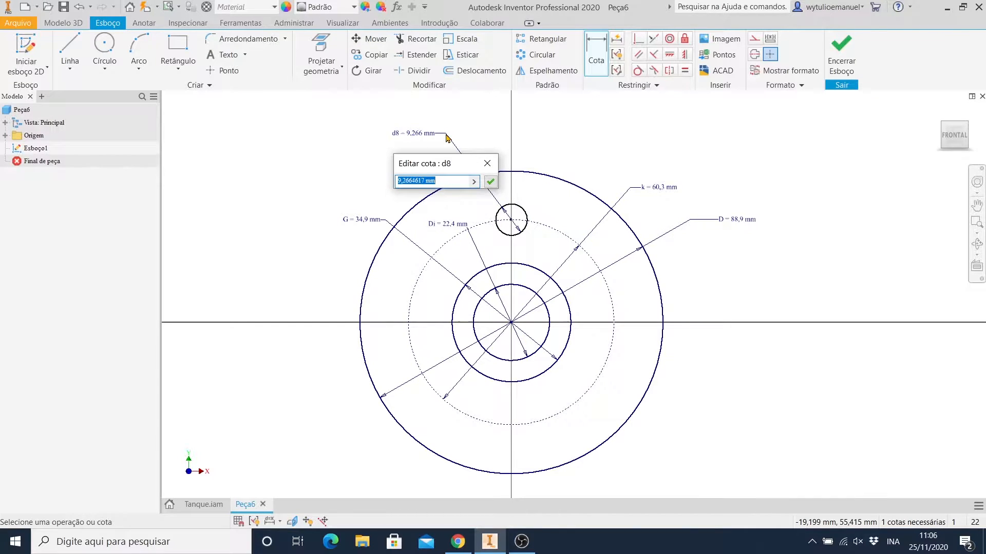
{"action": "type", "text": "15,9"}
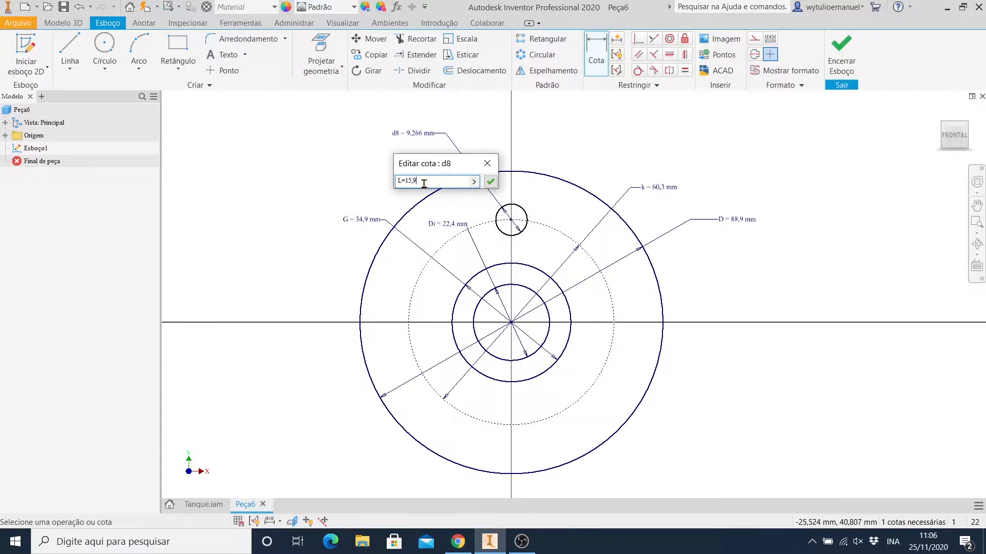
{"action": "left_click_drag", "start_coordinate": [424, 182], "coordinate": [390, 187]}
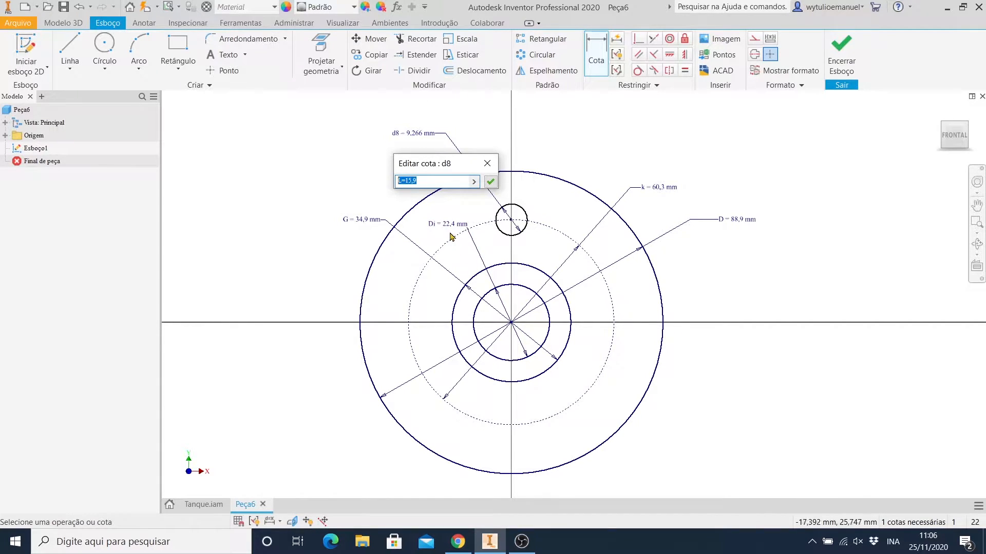
{"action": "left_click", "coordinate": [491, 182]}
{"action": "scroll", "coordinate": [488, 203], "scroll_direction": "down", "scroll_amount": 3}
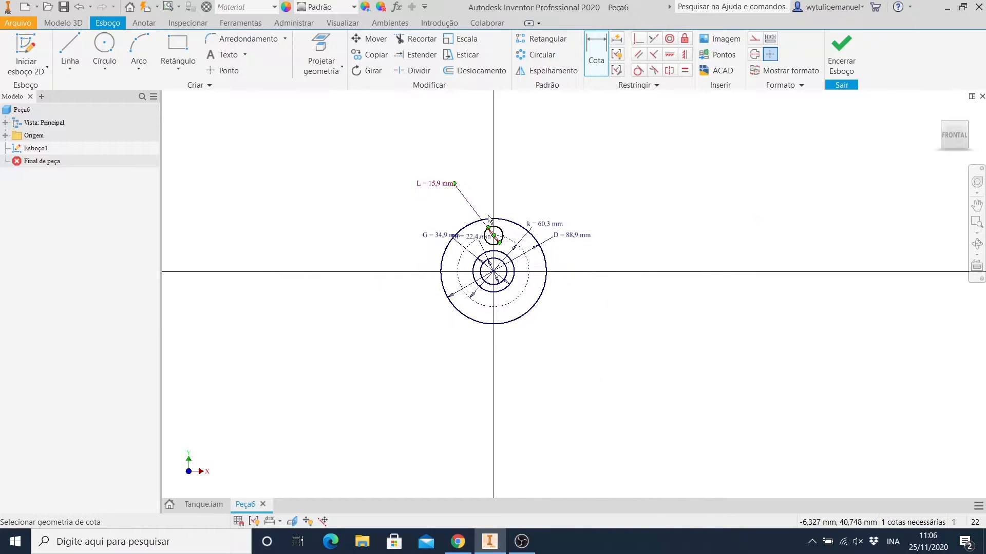
{"action": "scroll", "coordinate": [489, 203], "scroll_direction": "up", "scroll_amount": 2}
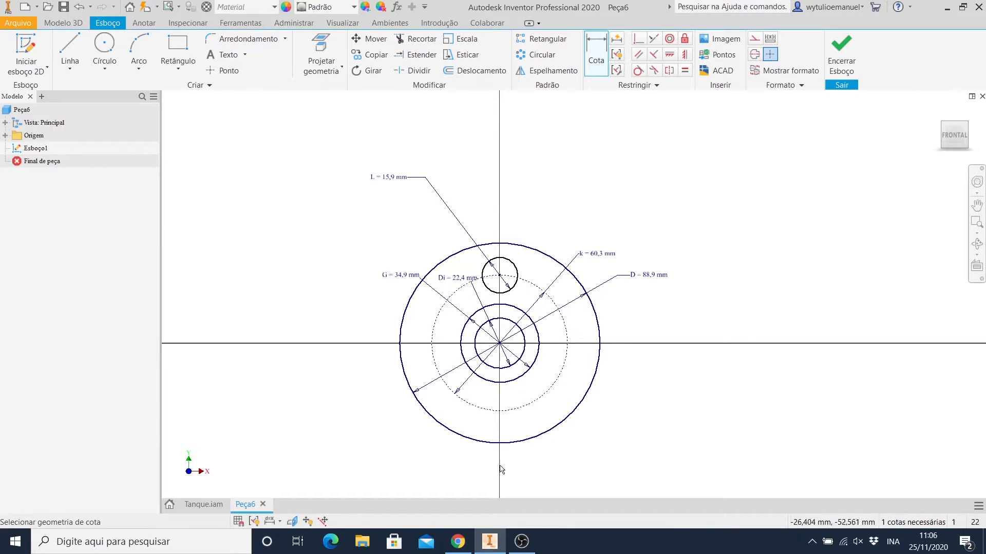
- Examine the number of holes listed for the 1/2" size and the larger sizes in the flange table in Chrome
{"action": "left_click", "coordinate": [459, 546]}
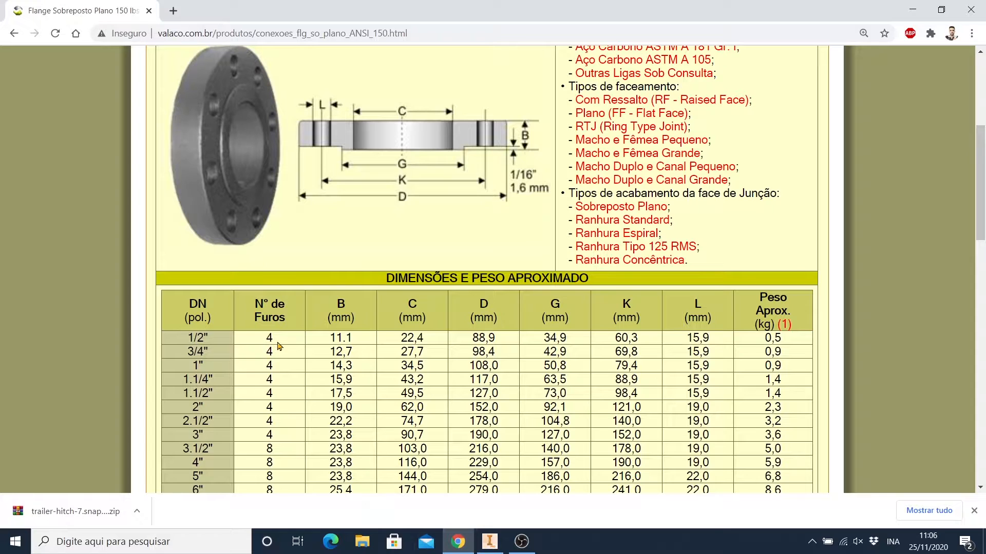
{"action": "left_click_drag", "start_coordinate": [276, 343], "coordinate": [264, 345]}
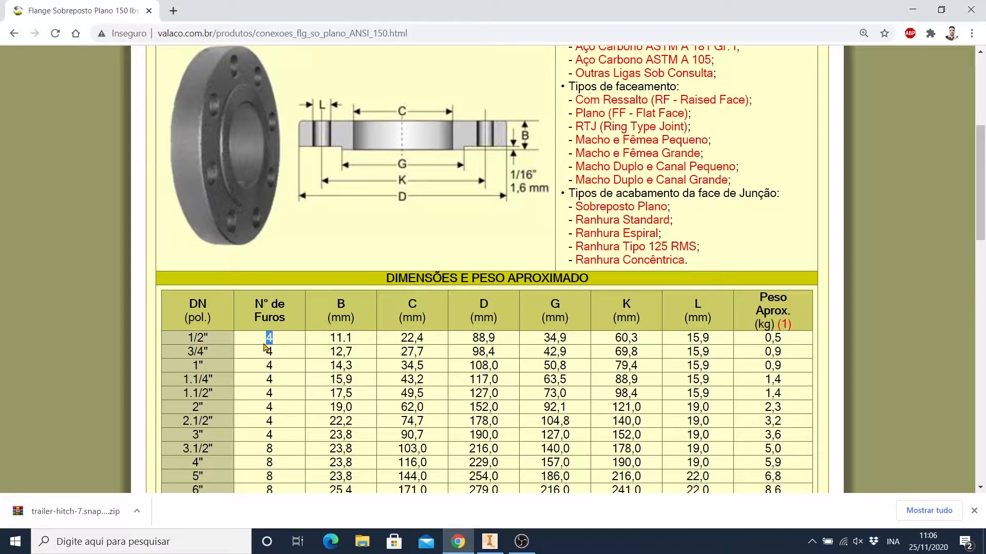
{"action": "left_click", "coordinate": [490, 542]}
{"action": "left_click", "coordinate": [848, 47]}
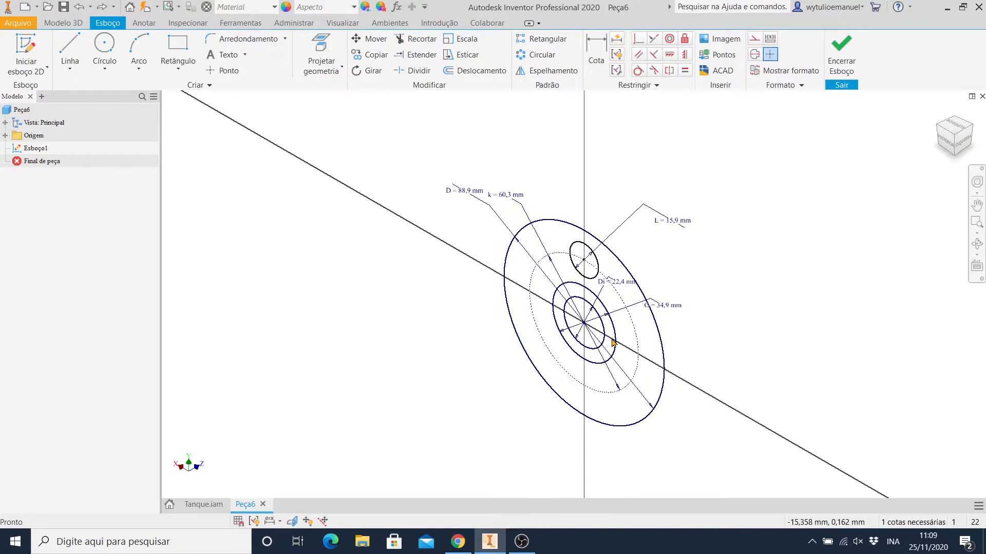
{"action": "left_click", "coordinate": [458, 540]}
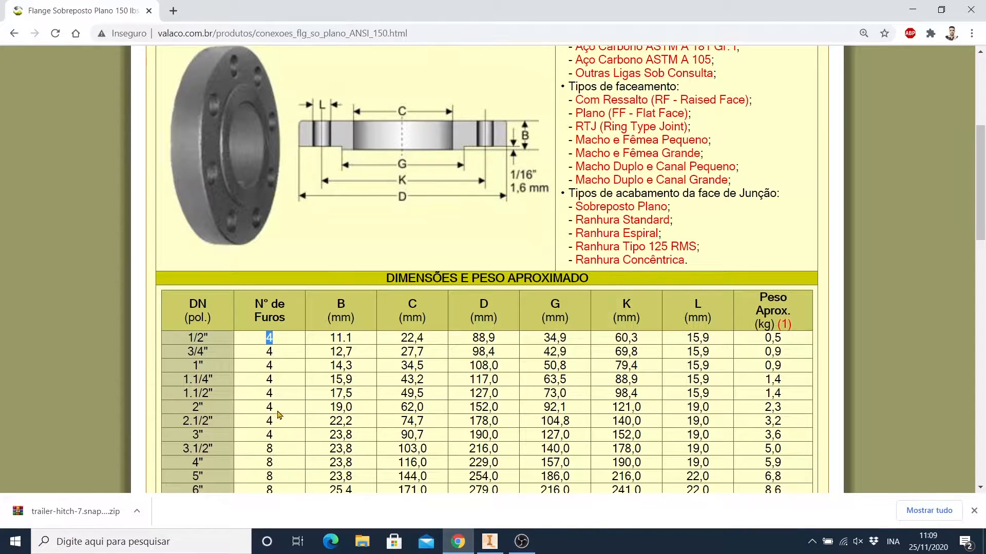
{"action": "scroll", "coordinate": [277, 414], "scroll_direction": "down", "scroll_amount": 3}
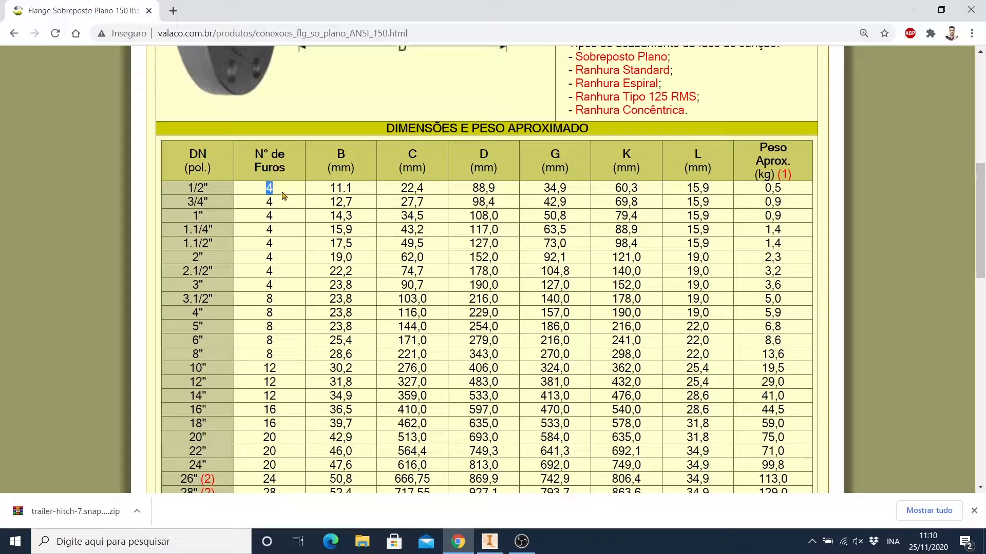
{"action": "scroll", "coordinate": [270, 366], "scroll_direction": "up", "scroll_amount": 3}
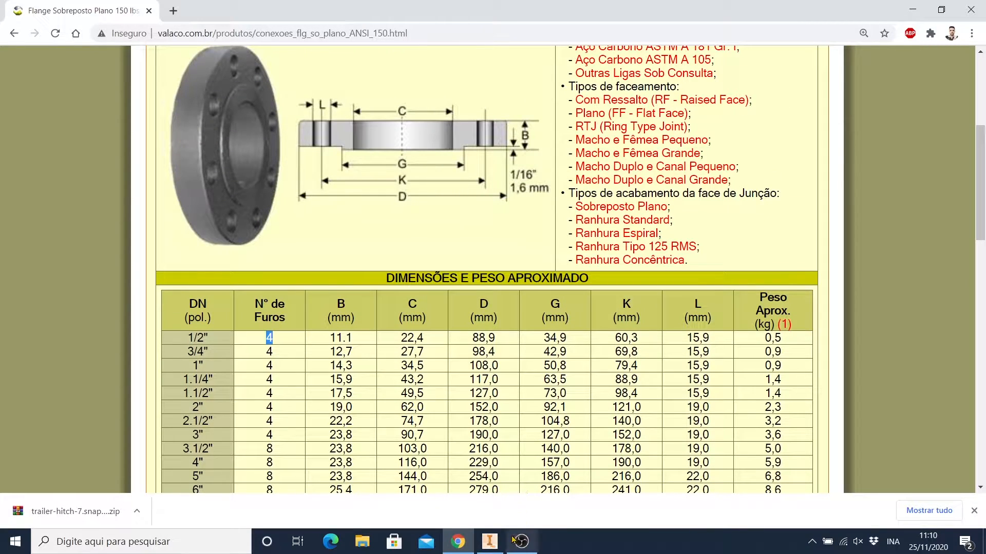
- Back in Inventor, start an extrusion with the flange's outer area, the inner ring and the bolt-hole circle as profiles, leaving the bore open
{"action": "mouse_move", "coordinate": [494, 549]}
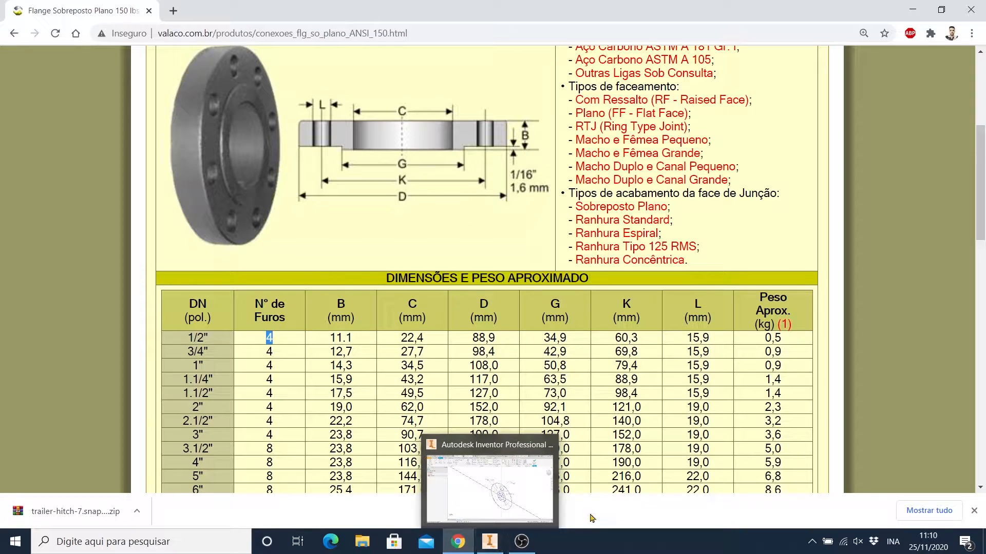
{"action": "left_click", "coordinate": [491, 545]}
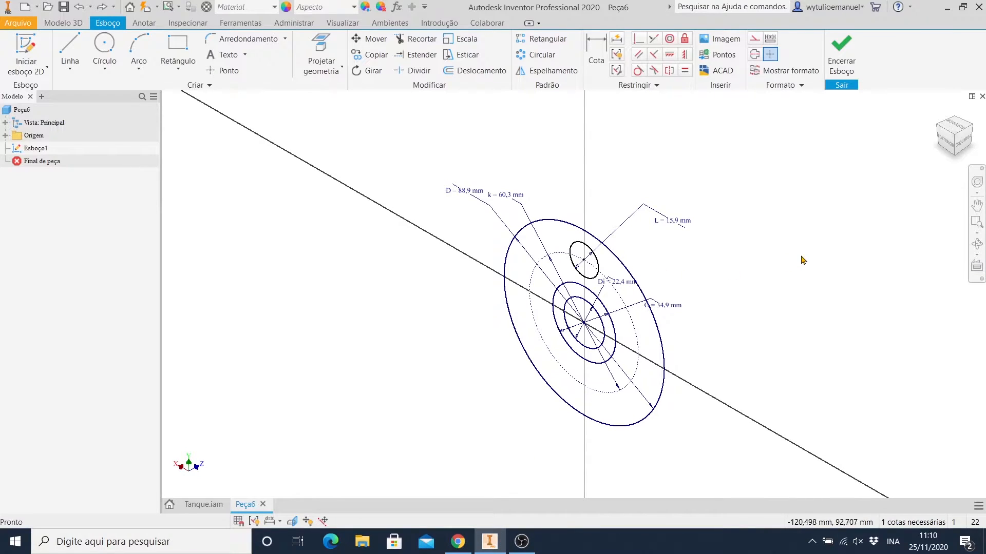
{"action": "key", "text": "e"}
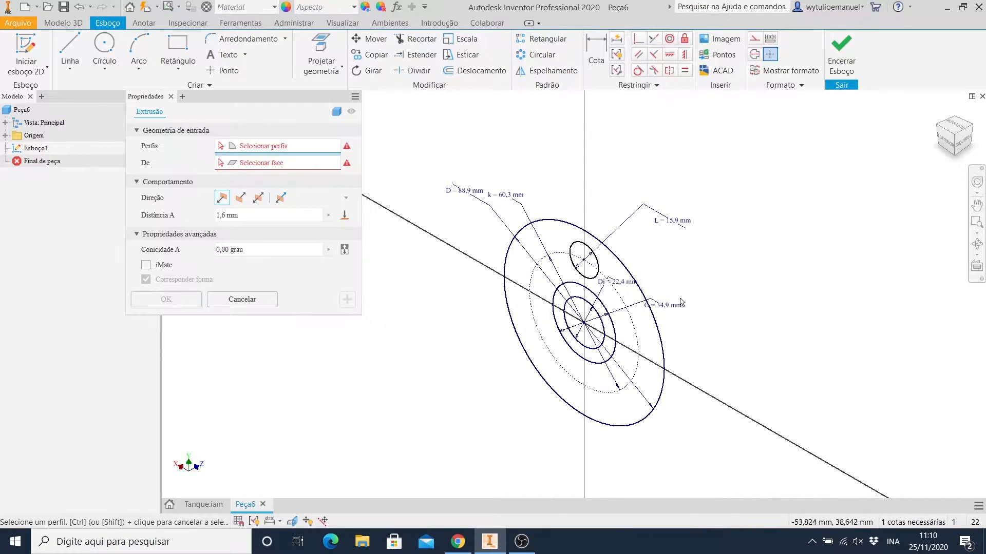
{"action": "left_click", "coordinate": [636, 295]}
{"action": "left_click", "coordinate": [607, 322]}
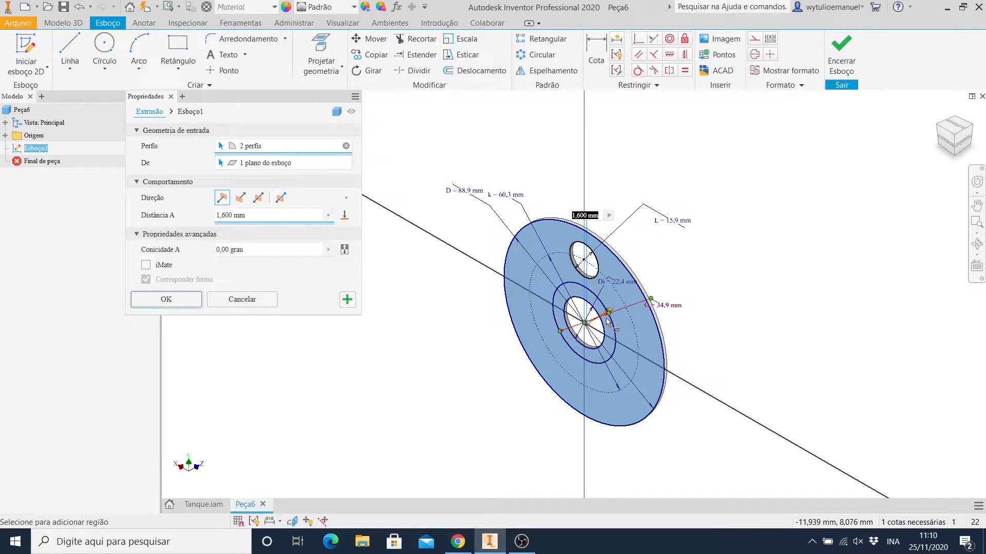
{"action": "left_click", "coordinate": [589, 264]}
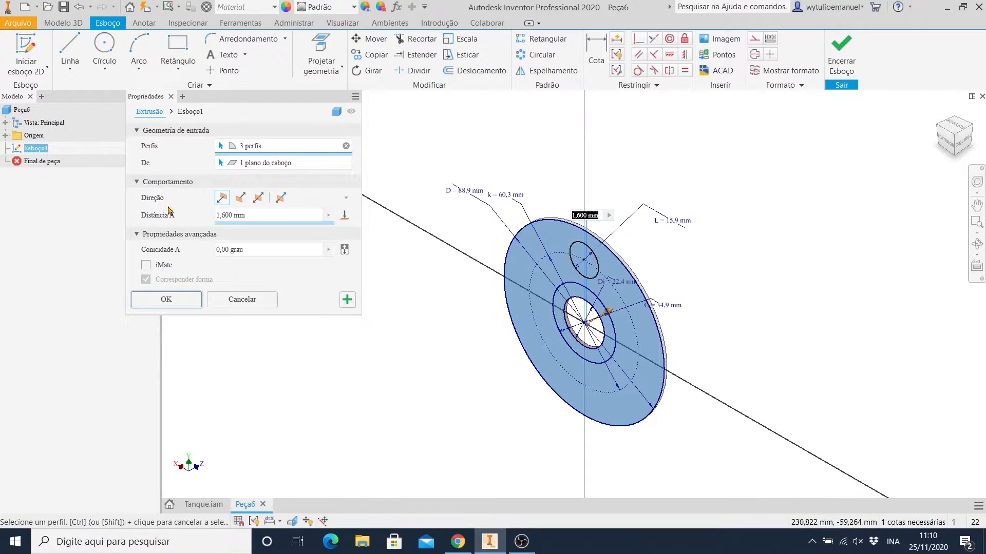
- Check dimension B for the 1/2" size in Chrome and complete the extrusion with the named distance b=11,1
{"action": "left_click", "coordinate": [458, 545]}
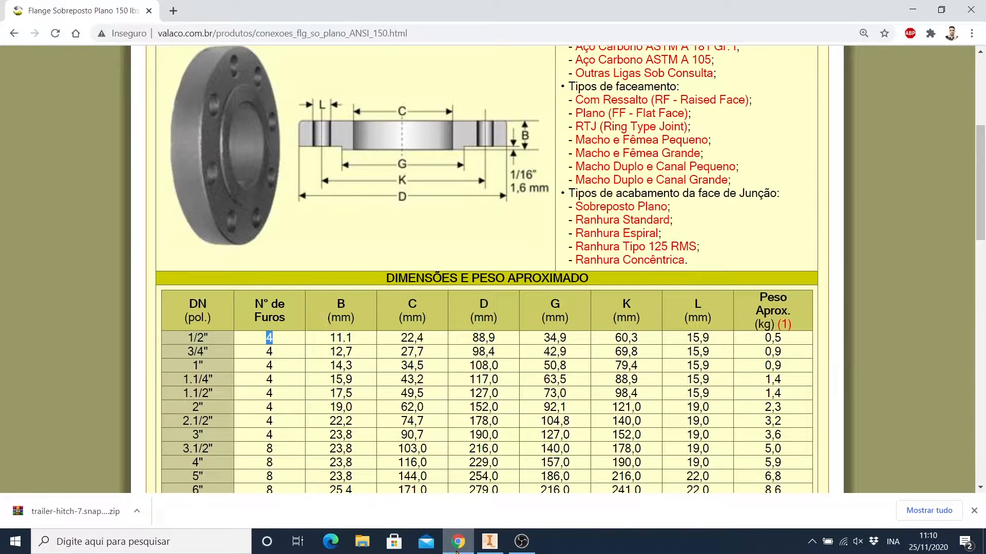
{"action": "left_click", "coordinate": [457, 545]}
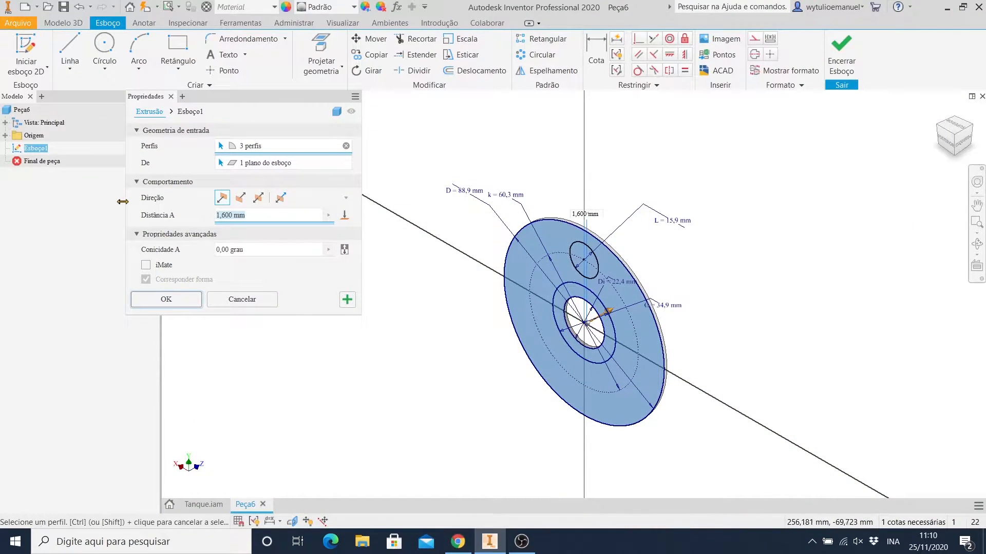
{"action": "left_click", "coordinate": [236, 216]}
{"action": "left_click_drag", "start_coordinate": [237, 221], "coordinate": [215, 225]}
{"action": "type", "text": "b"}
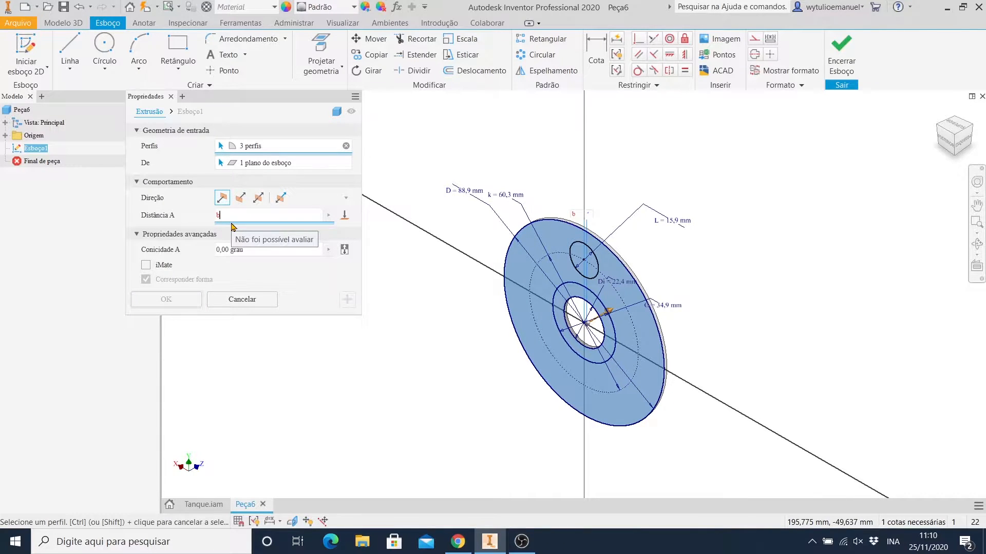
{"action": "type", "text": "=11,1"}
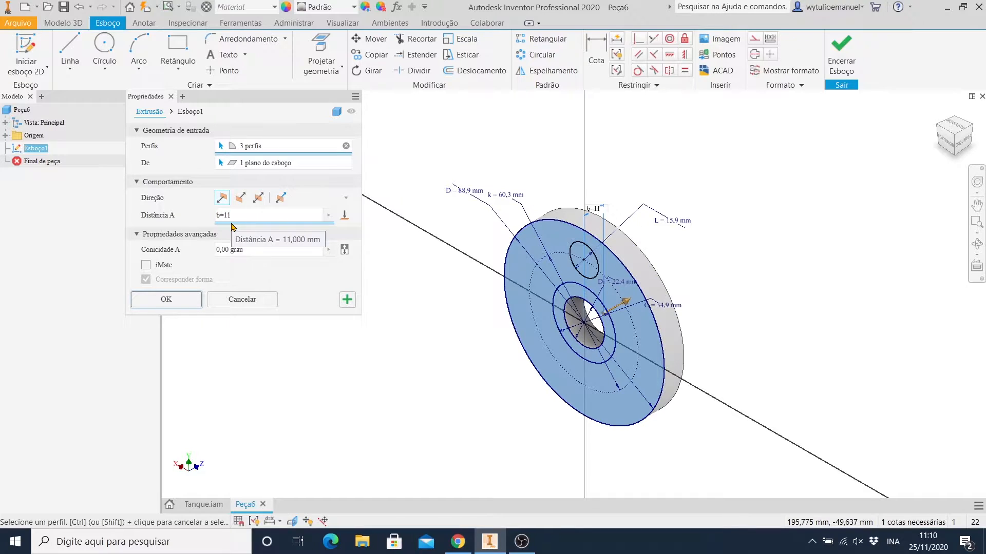
{"action": "left_click", "coordinate": [185, 300]}
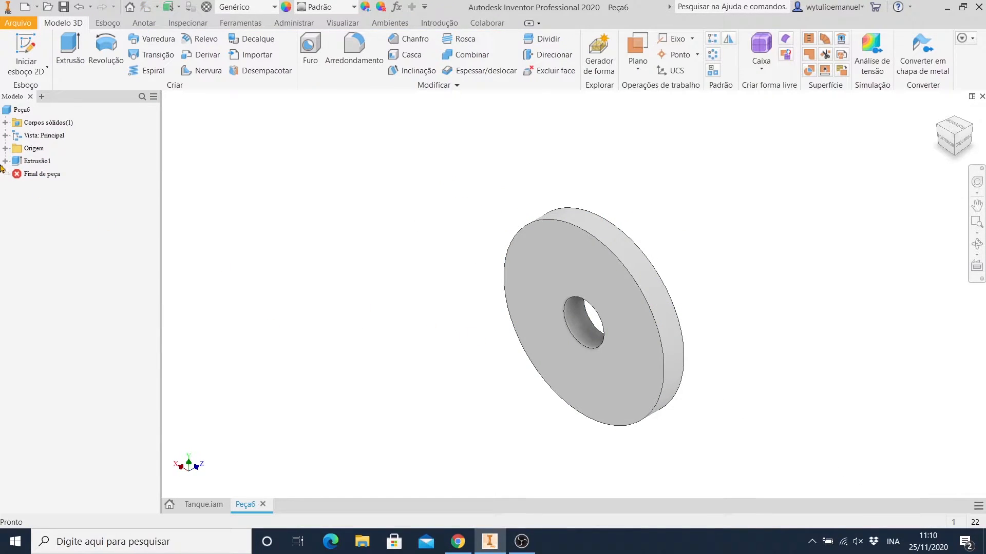
- Make the sketch consumed by the body extrusion visible in the model
{"action": "left_click", "coordinate": [7, 161]}
{"action": "right_click", "coordinate": [31, 175]}
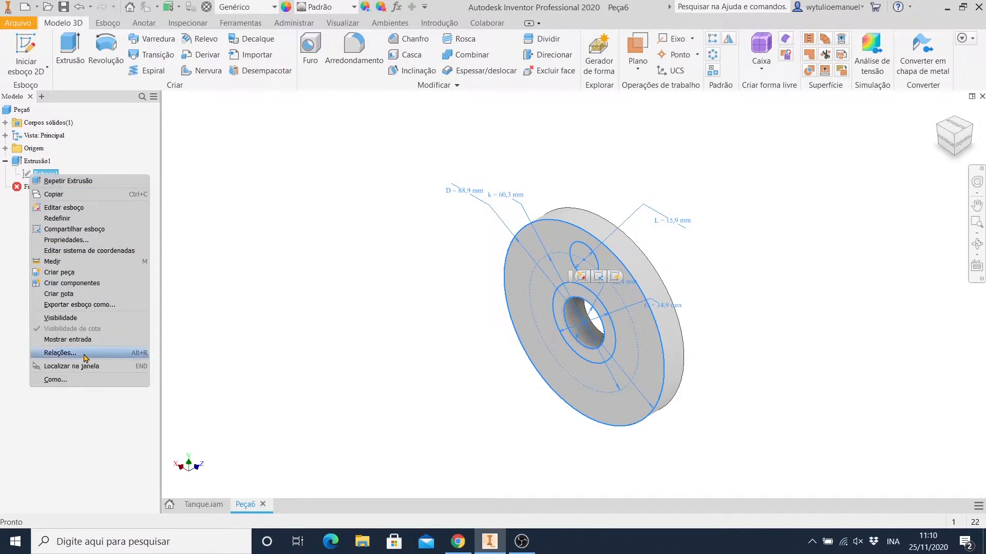
{"action": "left_click", "coordinate": [82, 318]}
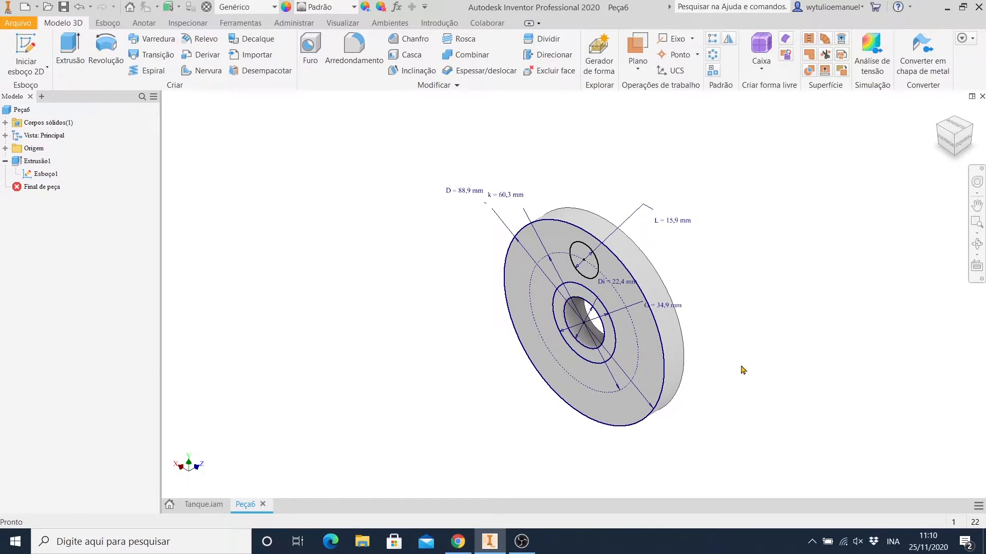
- Edit the flange sketch to align the bolt-hole circle's centre vertically with the flange centre using a Vertical constraint, and finish the sketch
{"action": "left_click", "coordinate": [948, 141]}
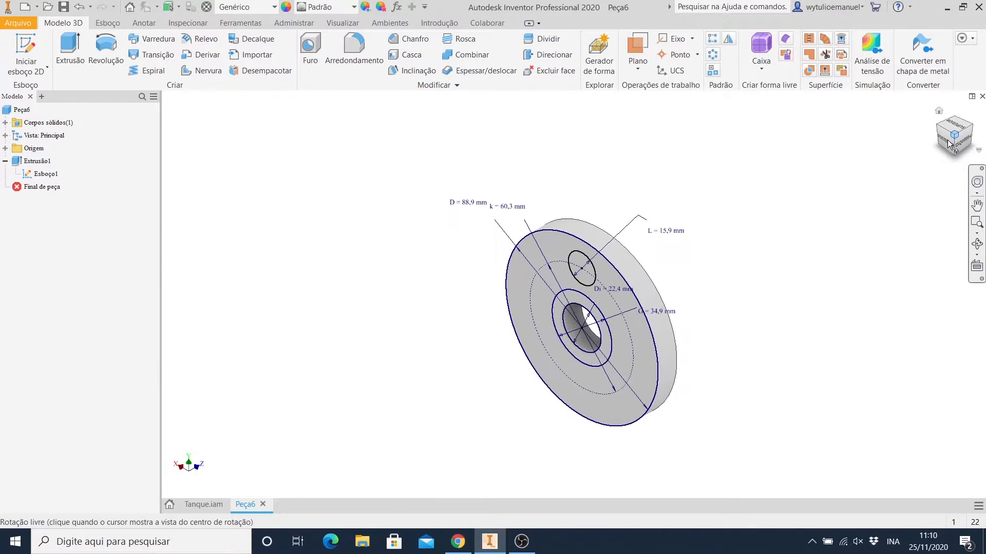
{"action": "scroll", "coordinate": [618, 263], "scroll_direction": "up", "scroll_amount": 3}
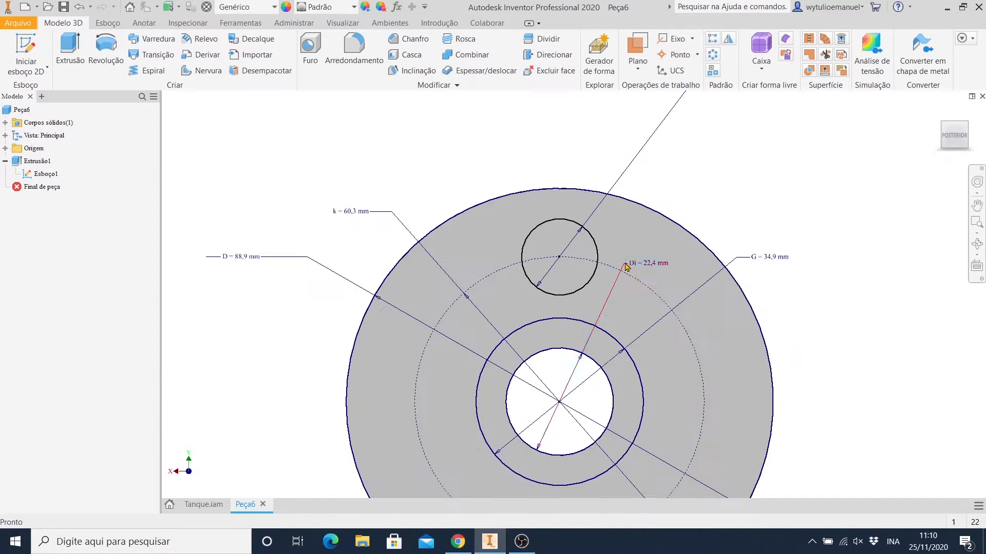
{"action": "scroll", "coordinate": [610, 259], "scroll_direction": "down", "scroll_amount": 2}
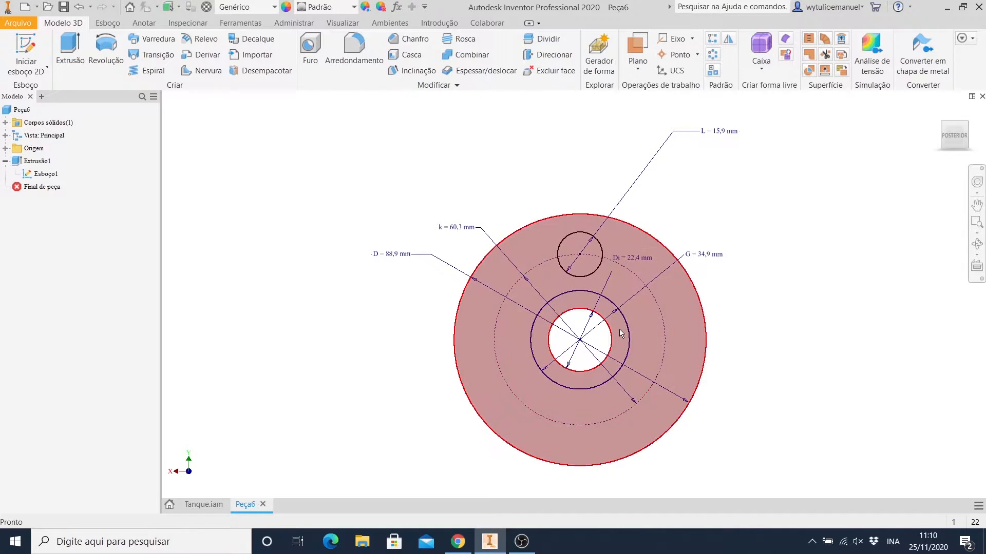
{"action": "left_click", "coordinate": [26, 173]}
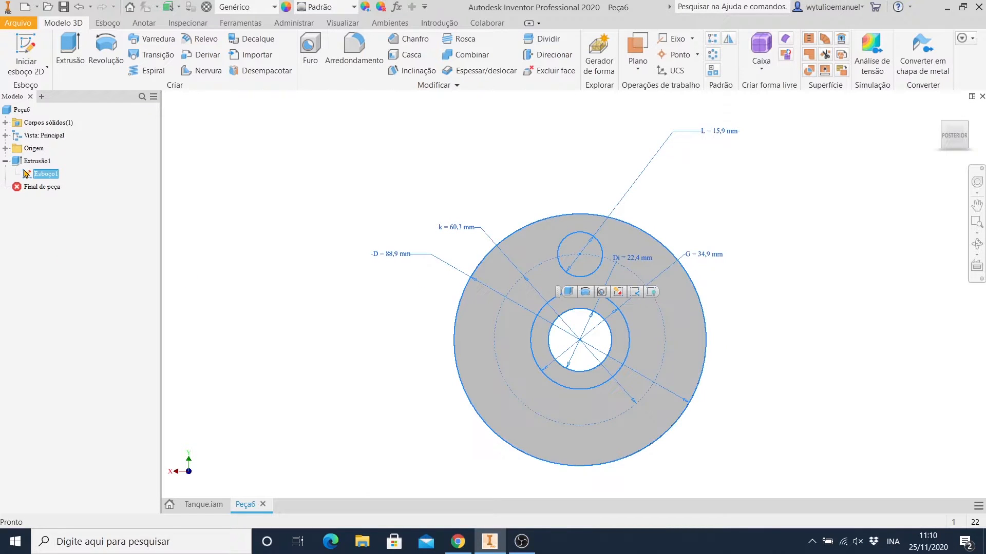
{"action": "right_click", "coordinate": [25, 174]}
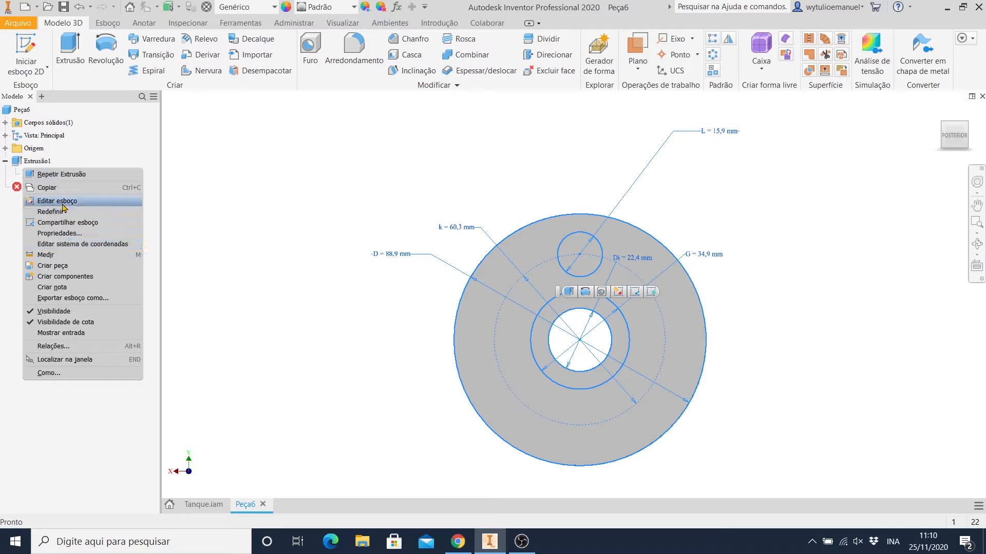
{"action": "left_click", "coordinate": [63, 204]}
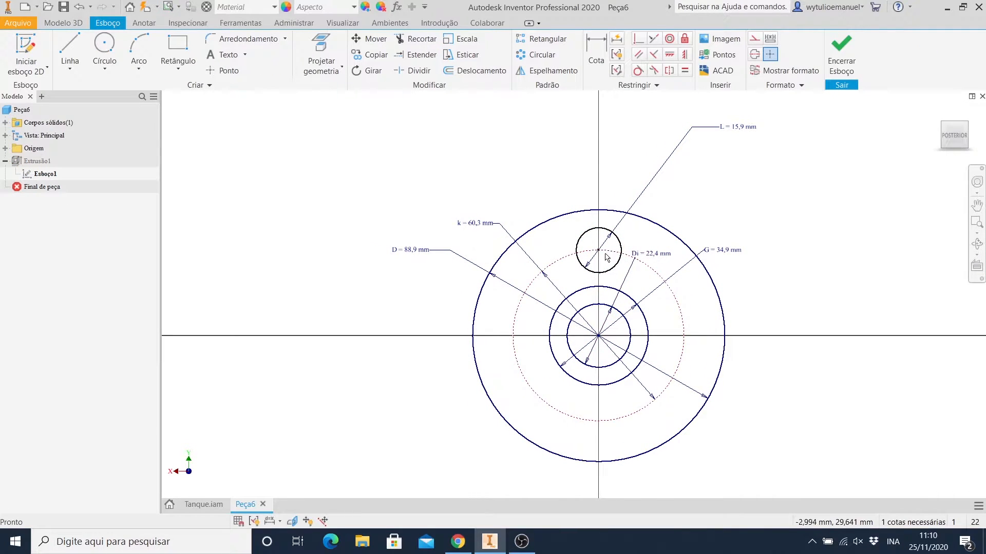
{"action": "mouse_move", "coordinate": [599, 251]}
{"action": "left_mouse_down"}
{"action": "mouse_move", "coordinate": [629, 241]}
{"action": "mouse_move", "coordinate": [644, 263]}
{"action": "left_mouse_up"}
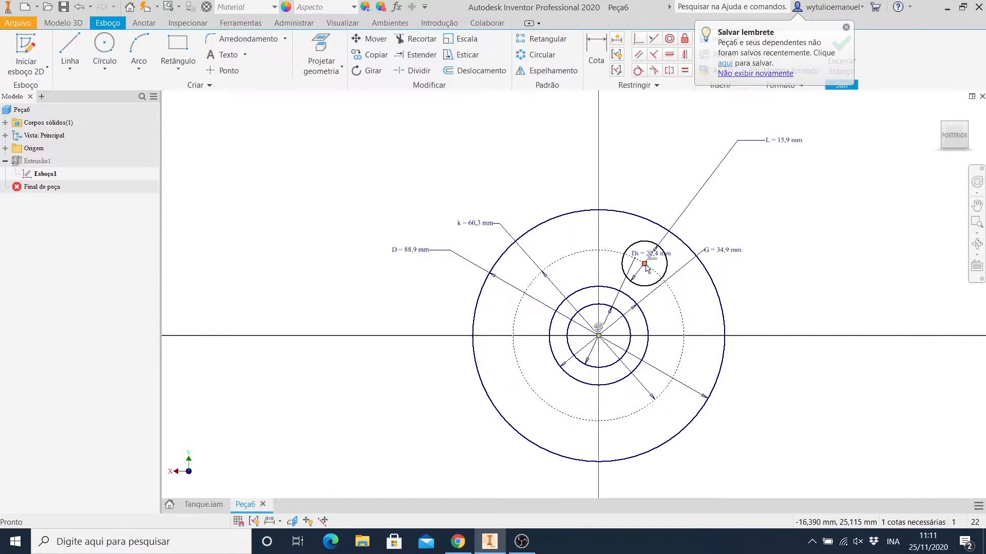
{"action": "left_click", "coordinate": [685, 55]}
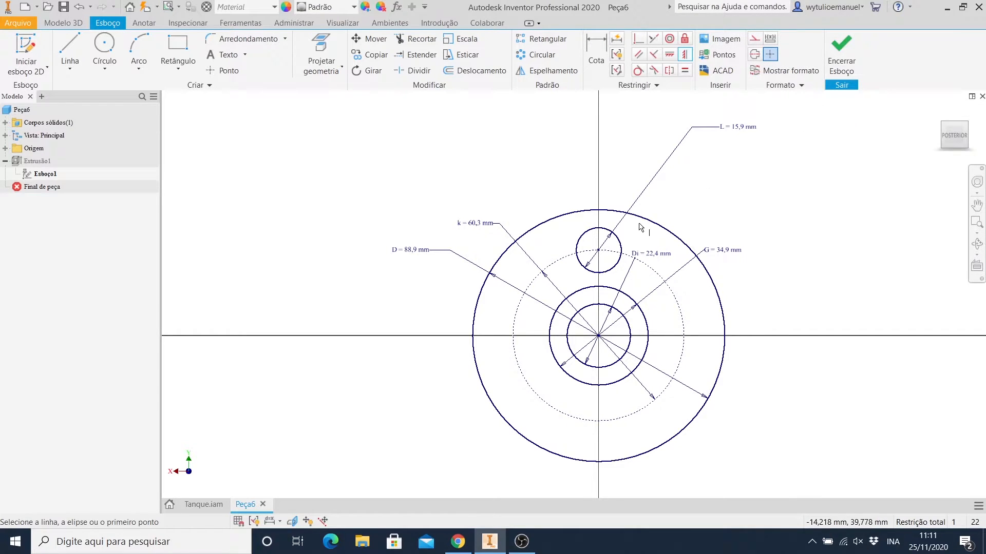
{"action": "key", "text": "Escape"}
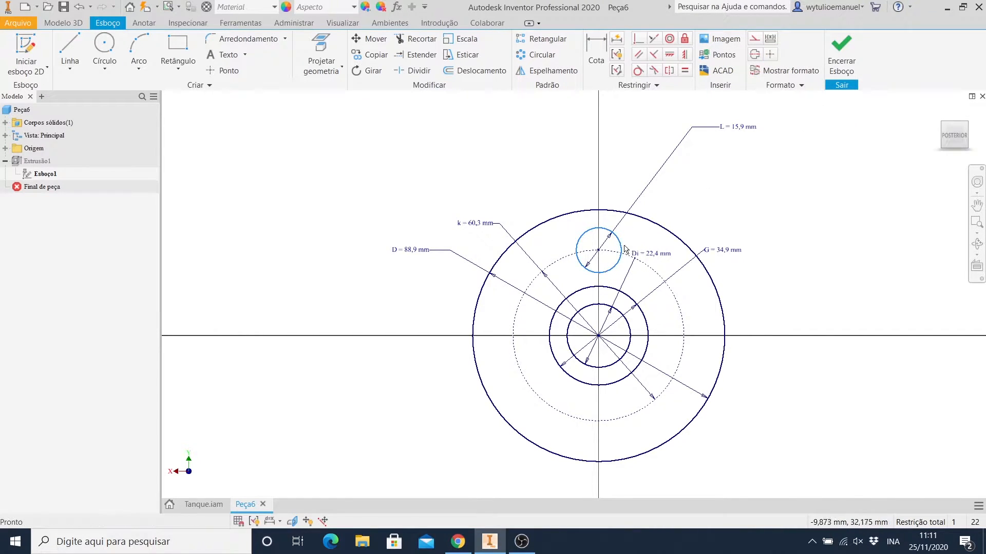
{"action": "left_click", "coordinate": [841, 54]}
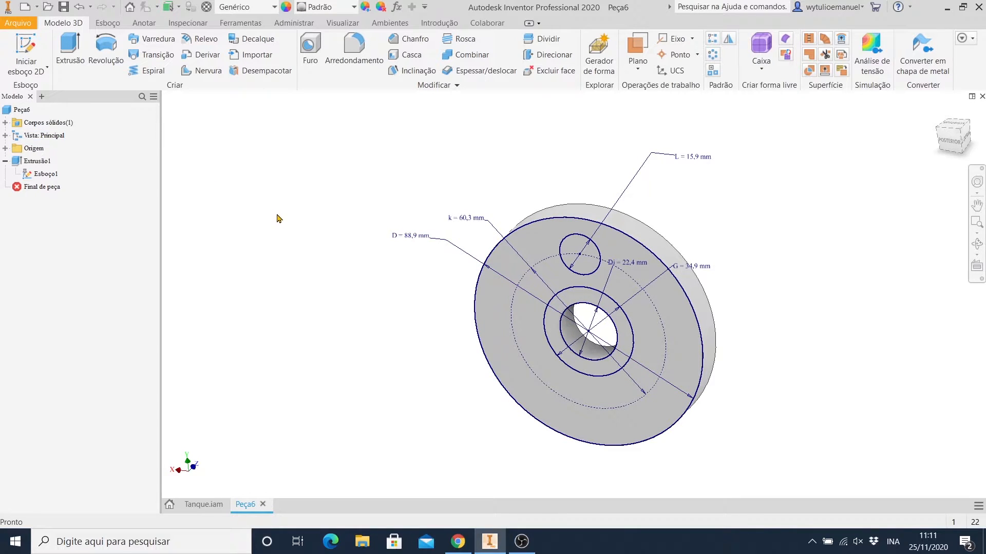
- Extrude the bolt-hole circle as a cut through the entire flange body
{"action": "key", "text": "e"}
{"action": "left_click", "coordinate": [577, 257]}
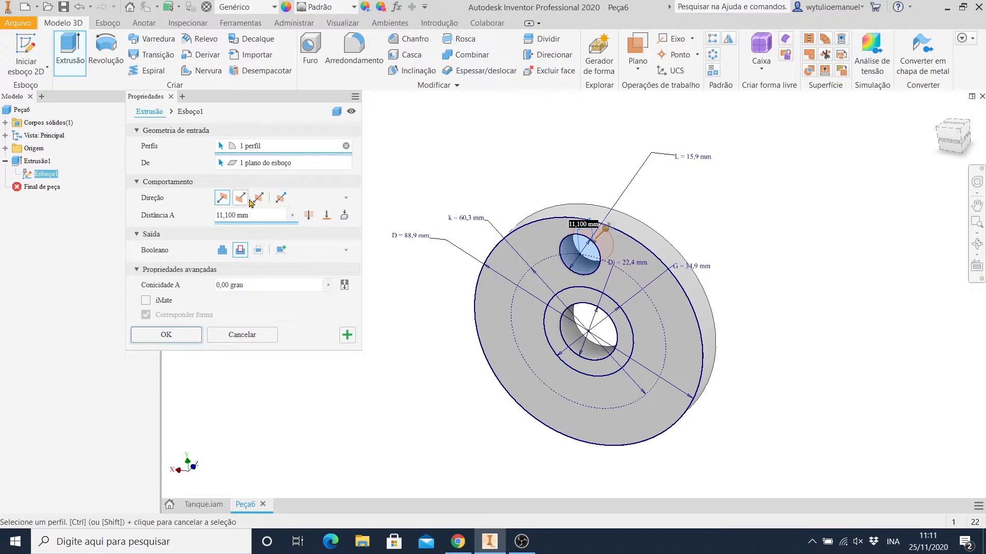
{"action": "left_click", "coordinate": [309, 215]}
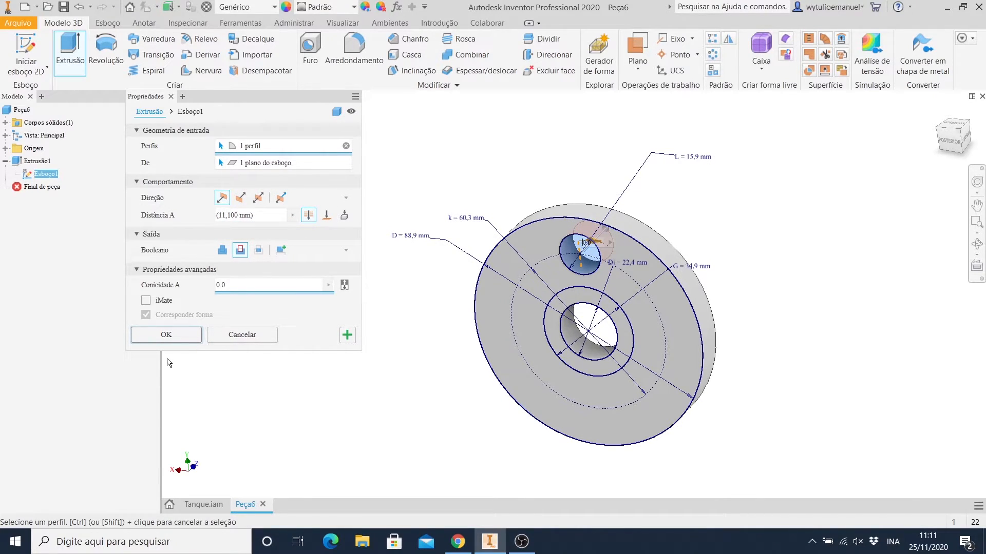
{"action": "left_click", "coordinate": [160, 337]}
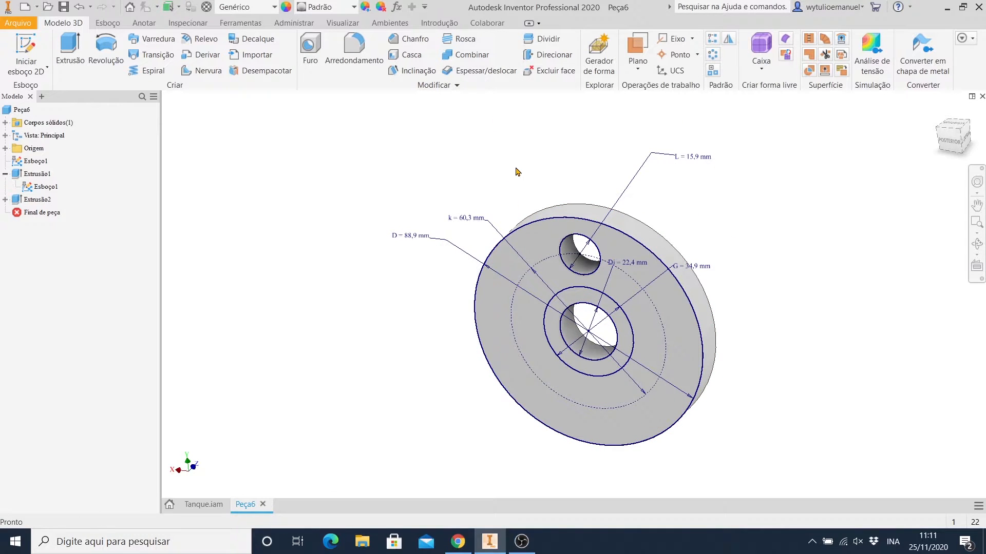
- Create a circular pattern of the bolt-hole cut around the flange's axis over 360 degrees with the named count Nf=4
{"action": "left_click", "coordinate": [712, 54]}
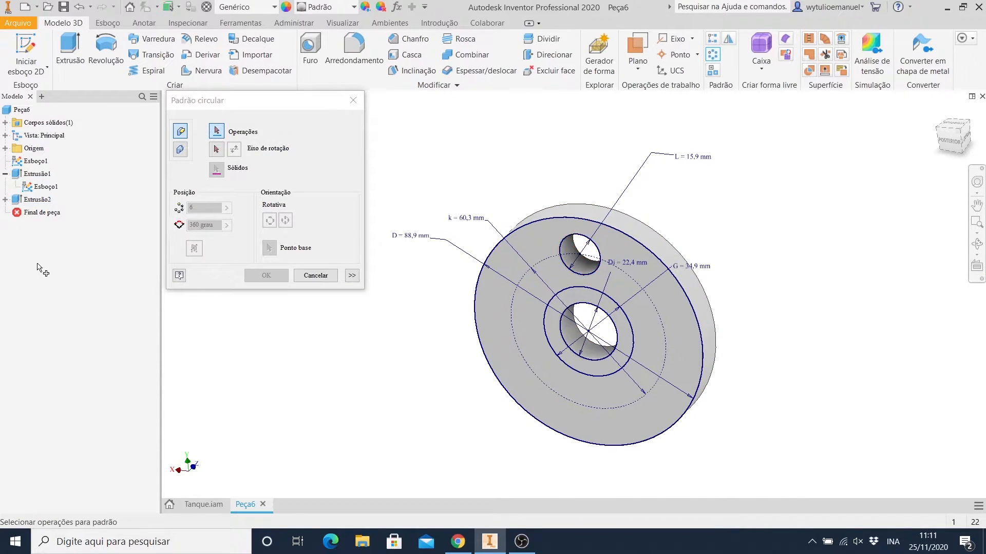
{"action": "left_click", "coordinate": [18, 201]}
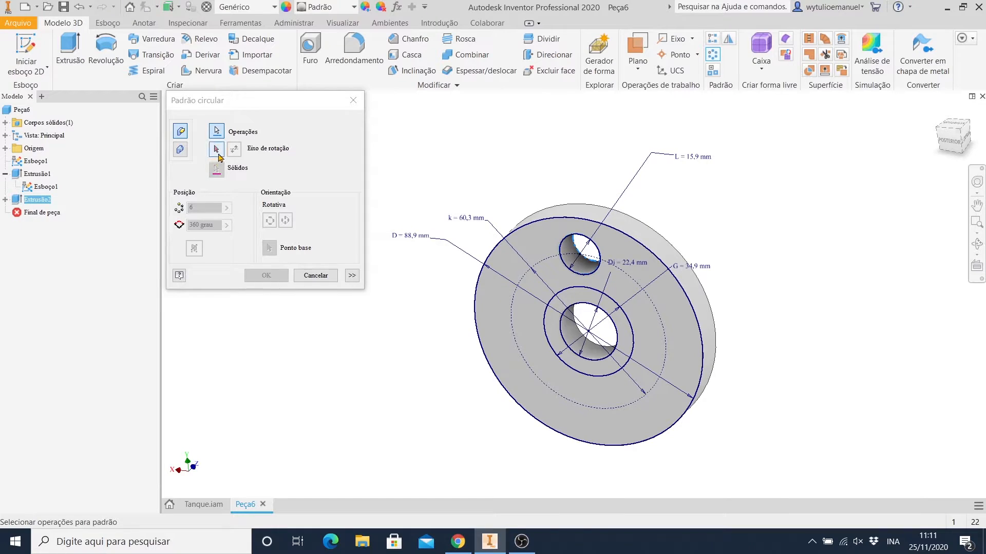
{"action": "left_click", "coordinate": [218, 150]}
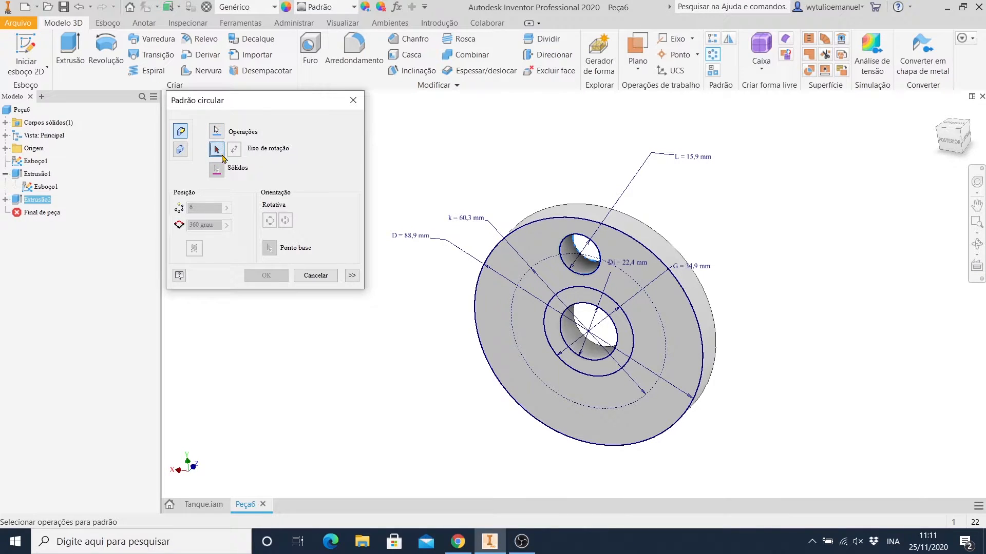
{"action": "left_click", "coordinate": [662, 253]}
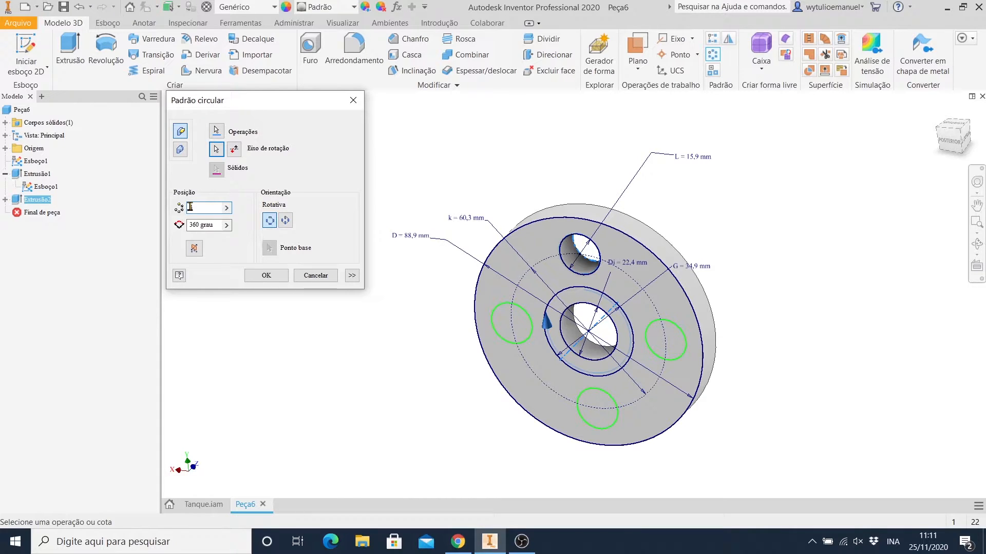
{"action": "type", "text": "N"}
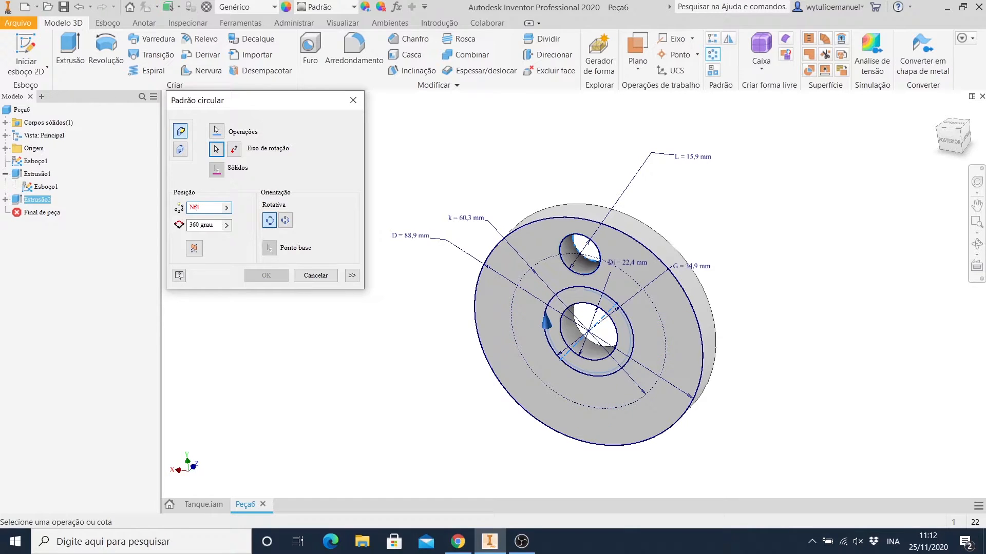
{"action": "type", "text": "="}
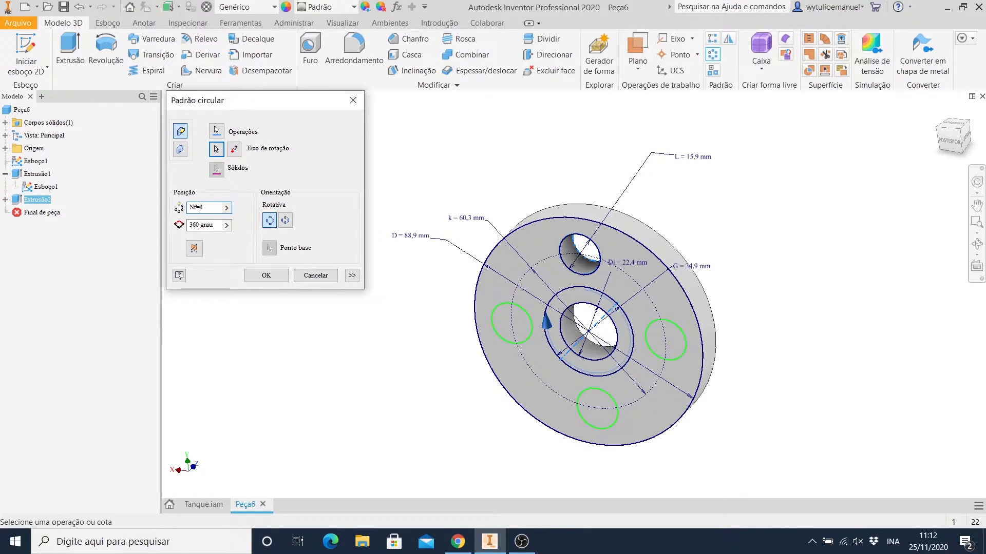
{"action": "left_click", "coordinate": [267, 276]}
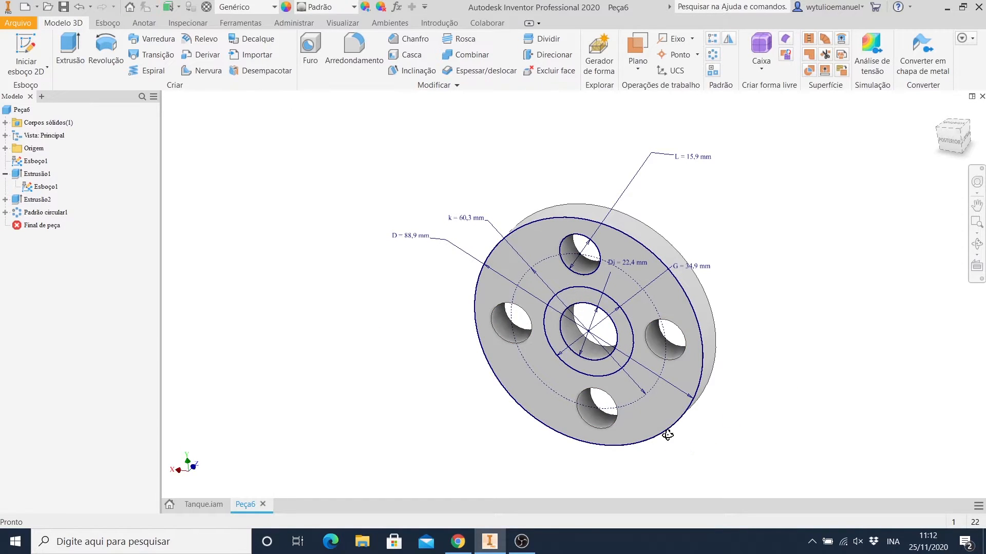
- Extrude the ring between the flange's outer edge and the G circle as a 1,6 mm deep cut, forming the raised face
{"action": "middle_click_drag", "start_coordinate": [667, 435], "coordinate": [640, 359], "text": "shift"}
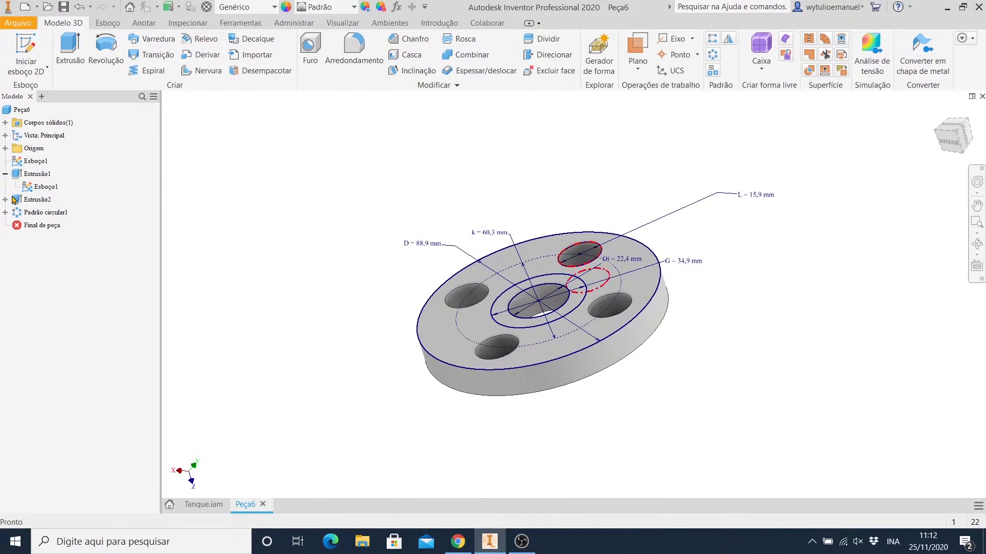
{"action": "mouse_move", "coordinate": [457, 530]}
{"action": "key", "text": "e"}
{"action": "left_click", "coordinate": [596, 326]}
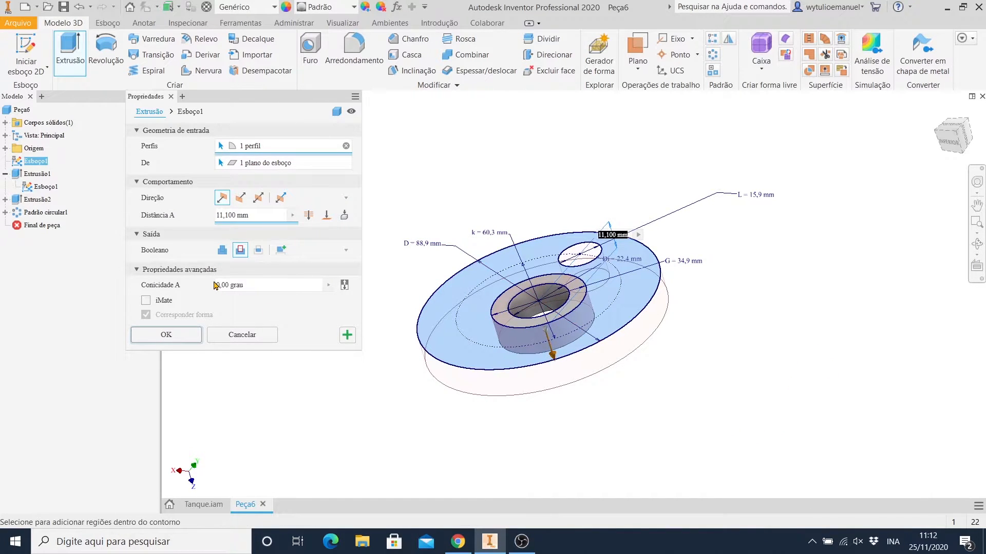
{"action": "left_click_drag", "start_coordinate": [255, 219], "coordinate": [200, 216]}
{"action": "type", "text": "1,6"}
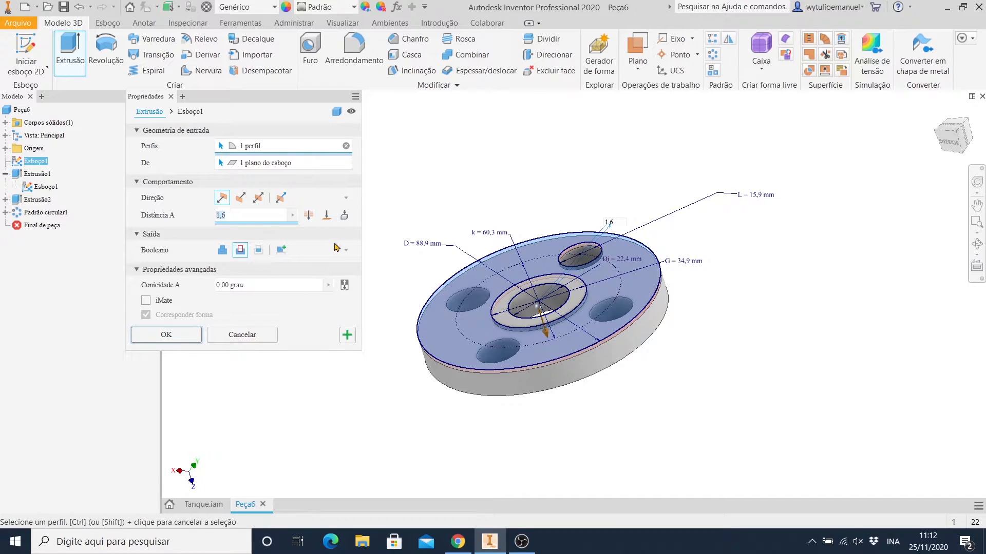
{"action": "left_click", "coordinate": [226, 215]}
{"action": "left_click", "coordinate": [166, 335]}
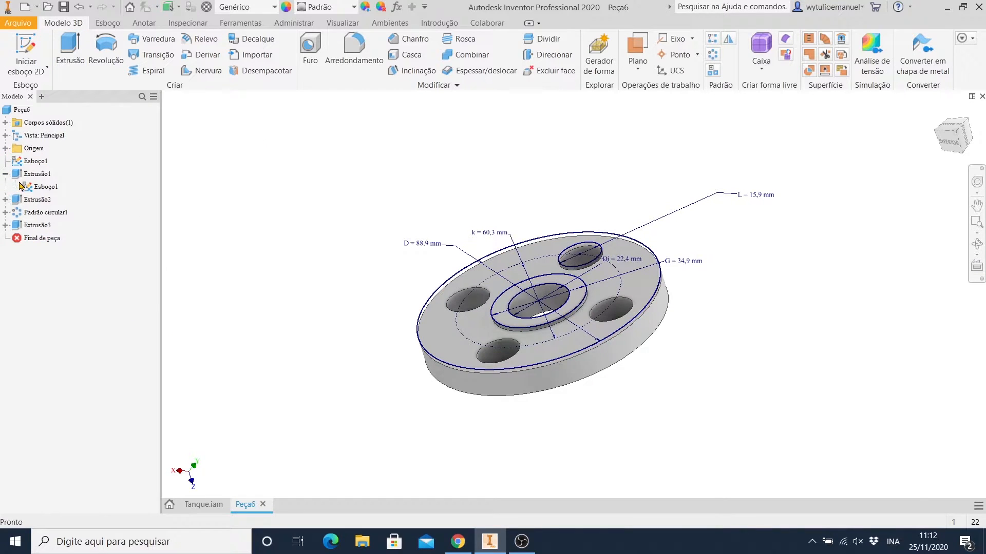
- Hide the shared flange sketch and its dimensions in the model
{"action": "left_click", "coordinate": [23, 187]}
{"action": "right_click", "coordinate": [31, 192]}
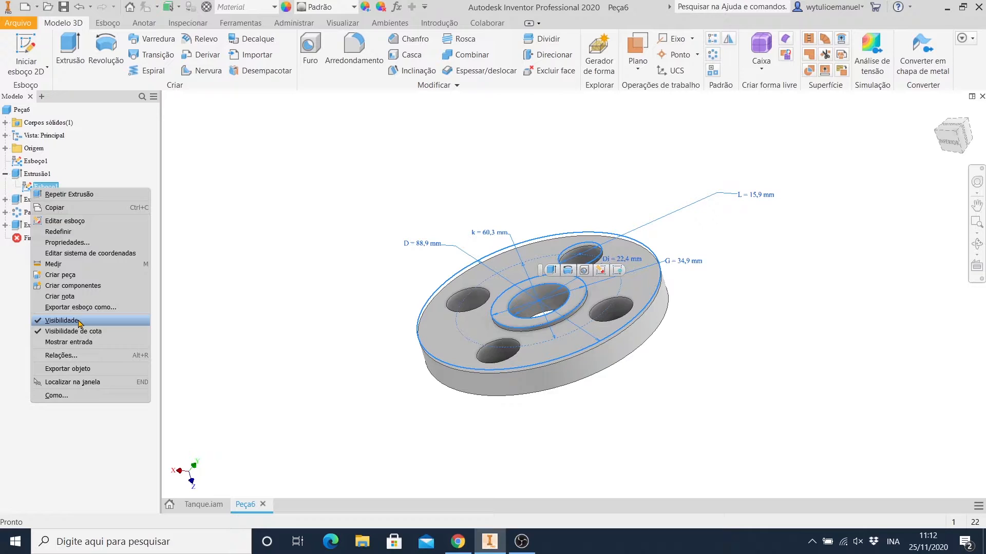
{"action": "left_click", "coordinate": [62, 321]}
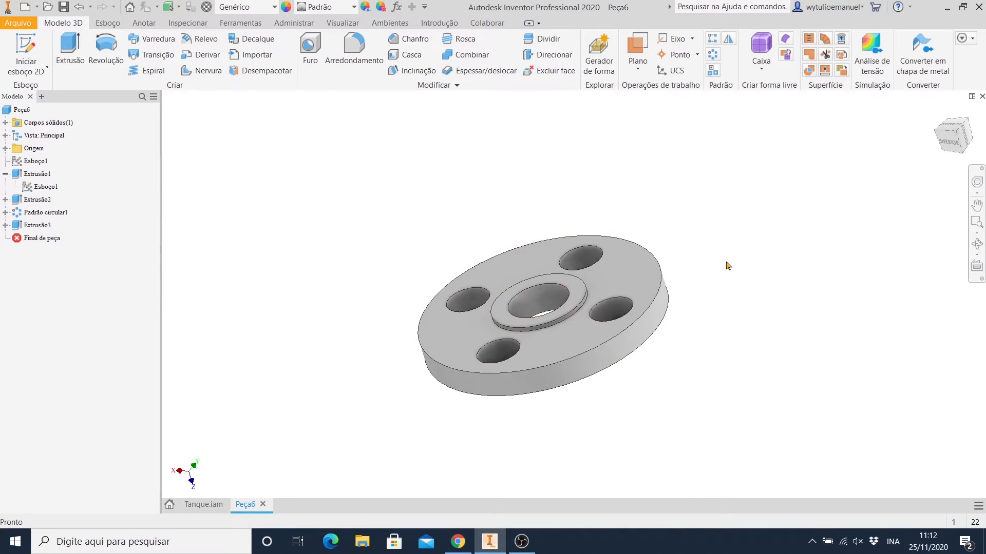
{"action": "scroll", "coordinate": [671, 264], "scroll_direction": "down", "scroll_amount": 6}
{"action": "scroll", "coordinate": [671, 262], "scroll_direction": "up", "scroll_amount": 5}
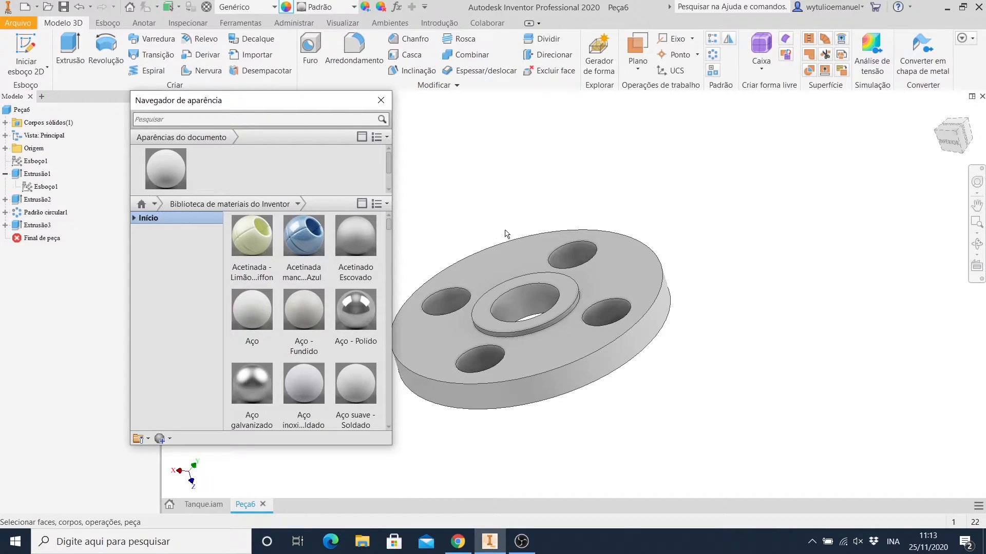
- Add the yellow Acetinada appearance from Favoritos to the document and apply it to the flange body extrusion
{"action": "key", "text": "Escape"}
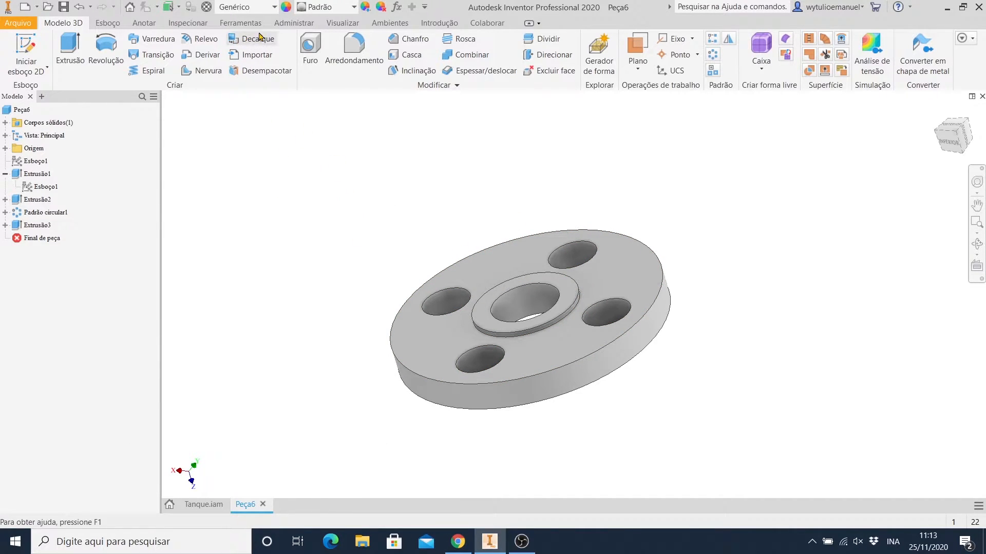
{"action": "left_click", "coordinate": [207, 8]}
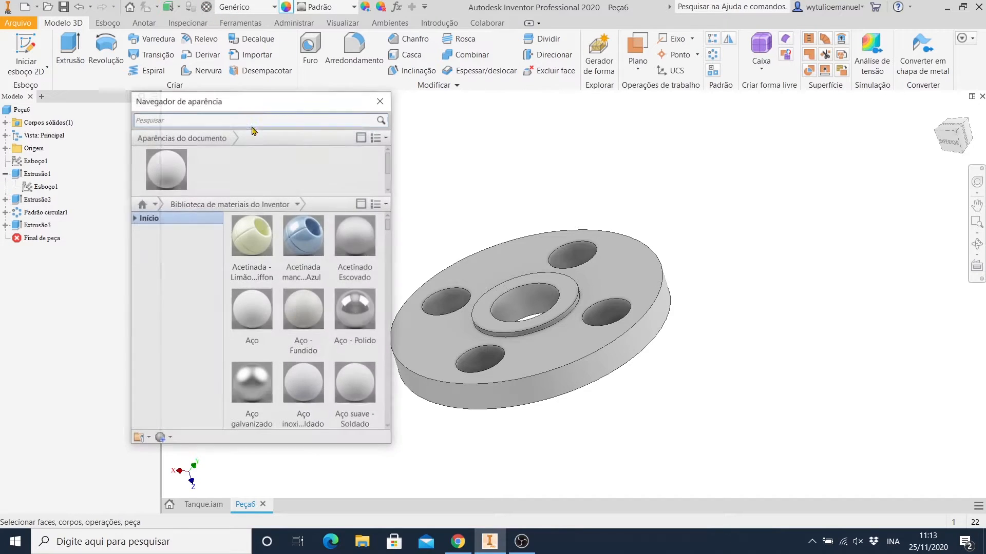
{"action": "left_click", "coordinate": [156, 205]}
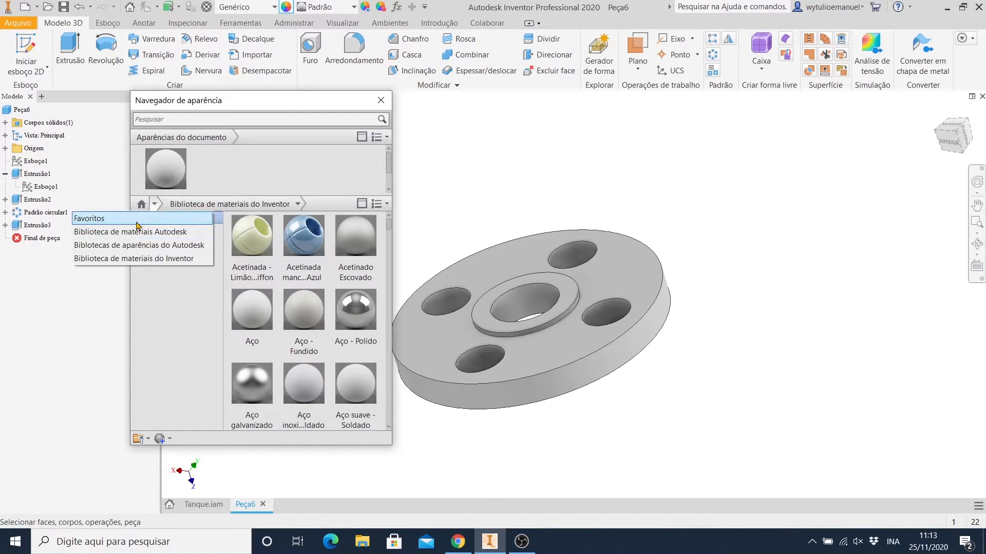
{"action": "left_click", "coordinate": [154, 217]}
{"action": "double_click", "coordinate": [262, 239]}
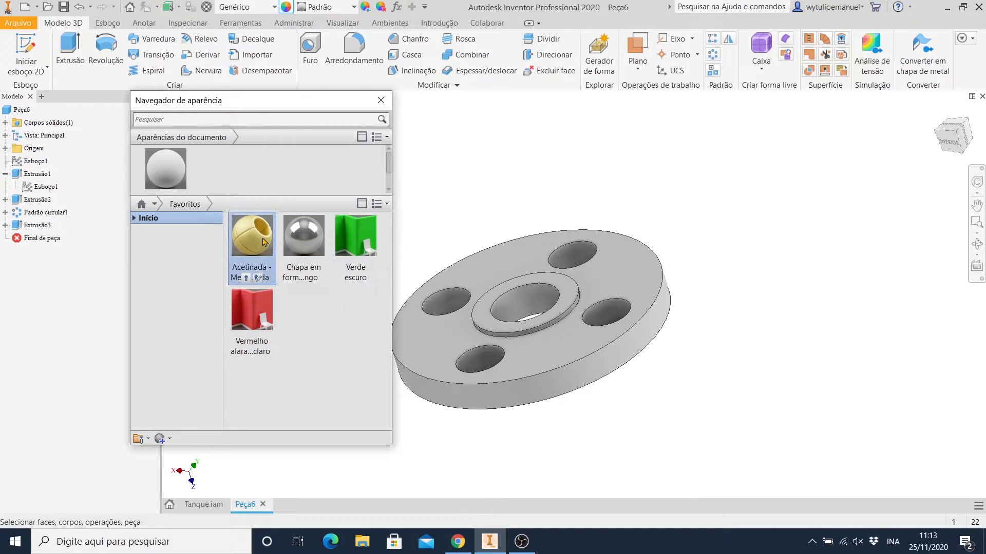
{"action": "left_click", "coordinate": [299, 103]}
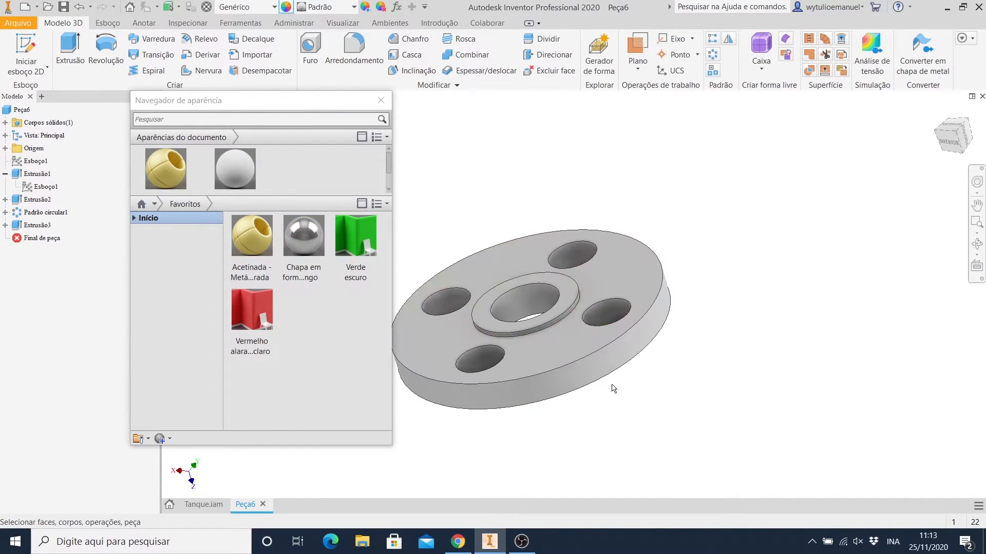
{"action": "left_click", "coordinate": [37, 174]}
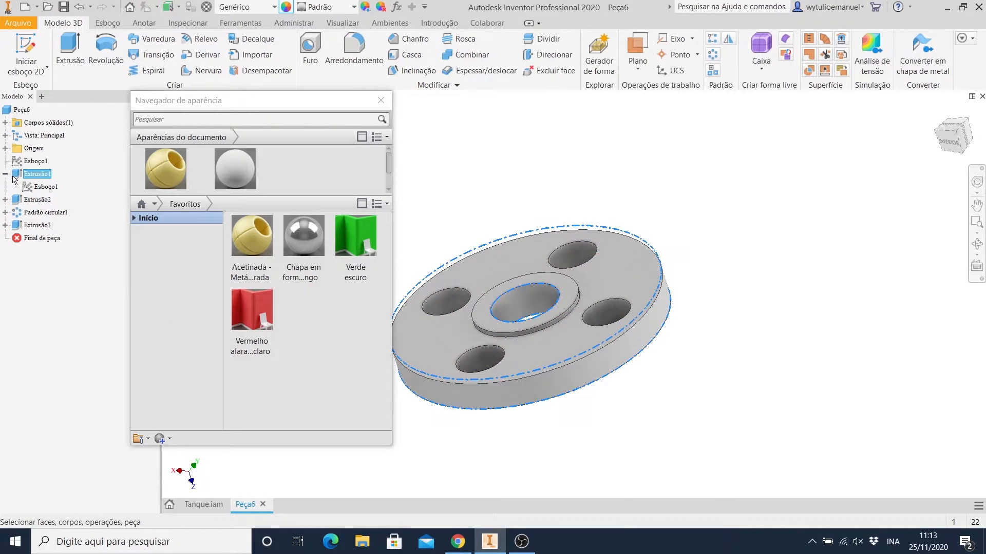
{"action": "left_click", "coordinate": [163, 174]}
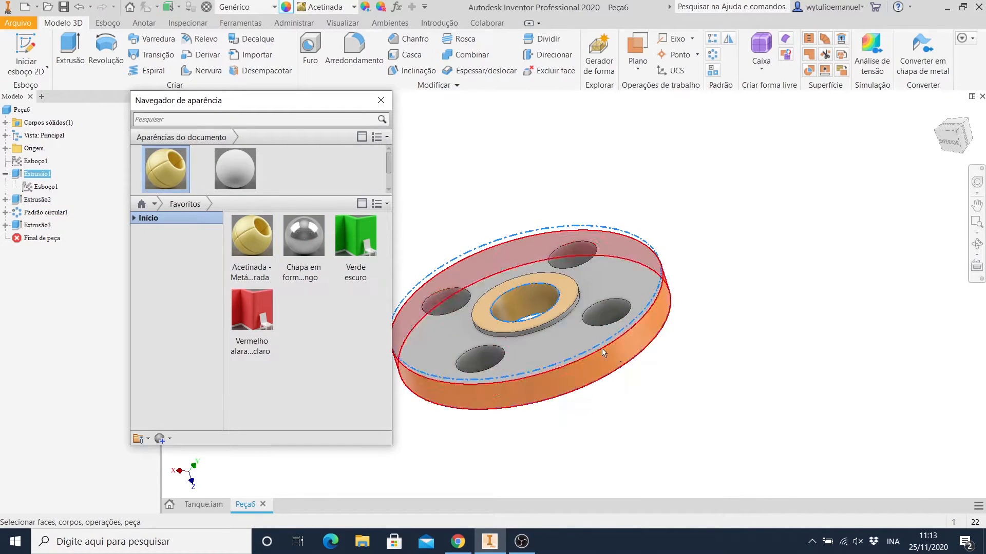
- Apply the yellow Acetinada appearance to the recessed front face around the raised face and close the appearance browser
{"action": "left_click", "coordinate": [548, 344]}
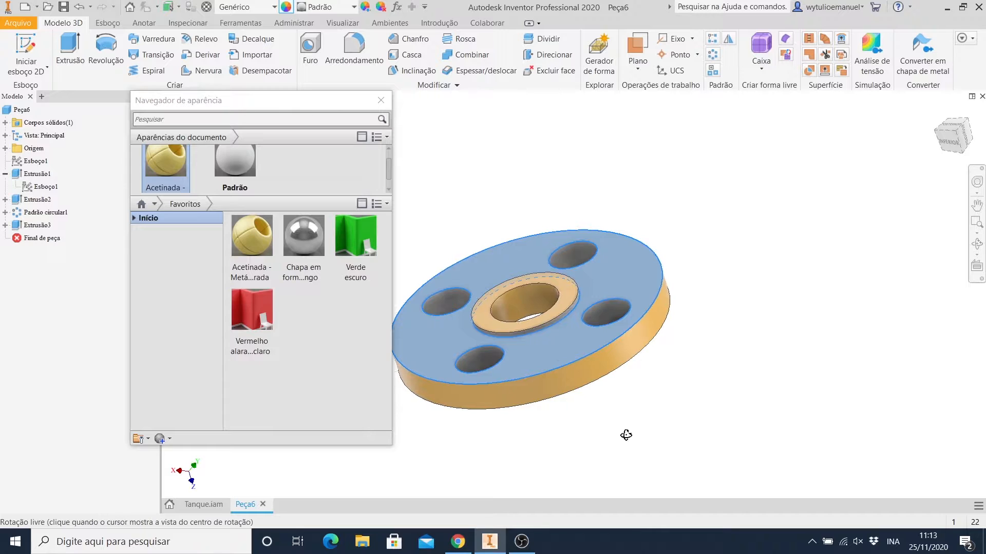
{"action": "middle_click_drag", "start_coordinate": [627, 435], "coordinate": [588, 348], "text": "shift"}
{"action": "left_click", "coordinate": [178, 176]}
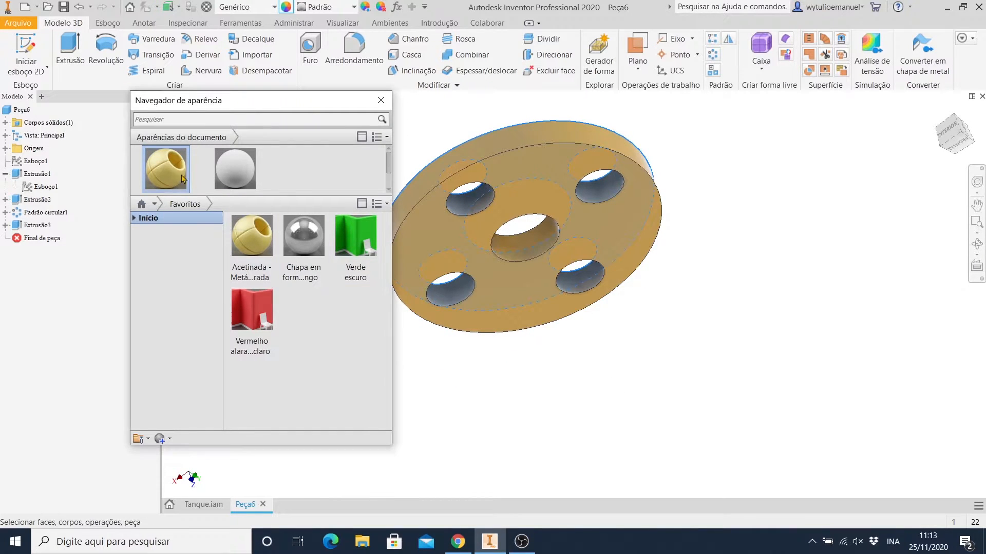
{"action": "scroll", "coordinate": [715, 330], "scroll_direction": "up", "scroll_amount": 3}
{"action": "middle_click_drag", "start_coordinate": [686, 318], "coordinate": [719, 398]}
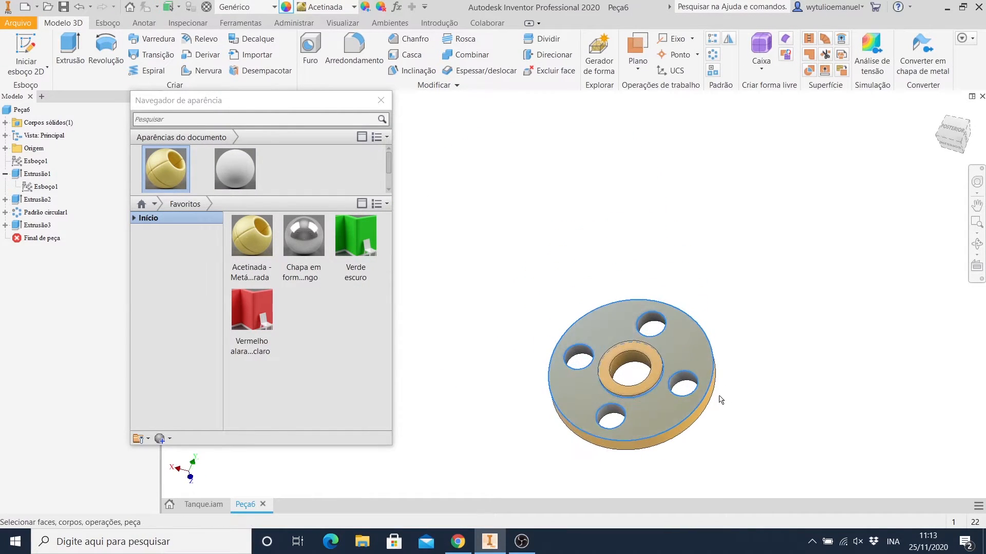
{"action": "left_click", "coordinate": [381, 100]}
{"action": "scroll", "coordinate": [695, 450], "scroll_direction": "down", "scroll_amount": 3}
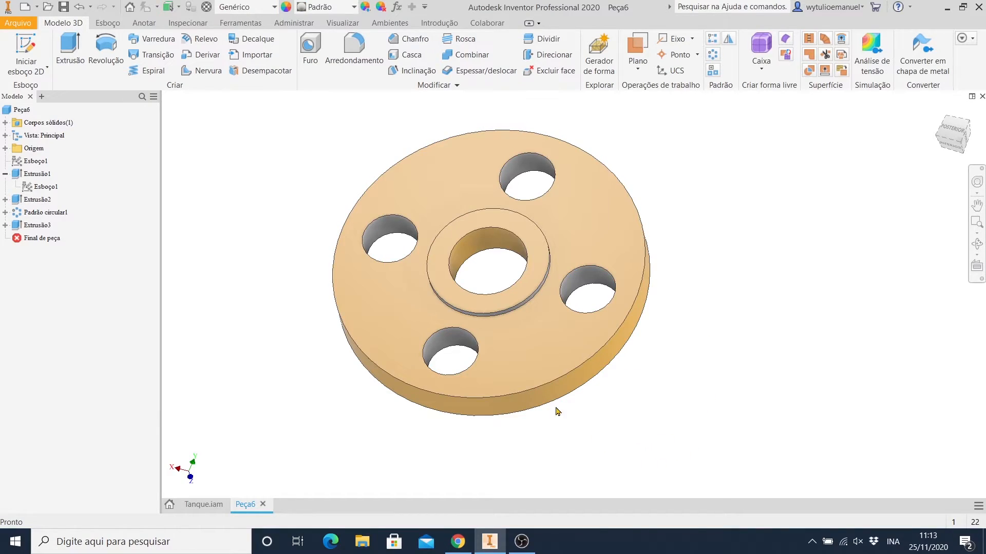
- Add the Aço - Polido appearance from the Autodesk material library to the document appearances
{"action": "middle_click_drag", "start_coordinate": [557, 411], "coordinate": [622, 330], "text": "shift"}
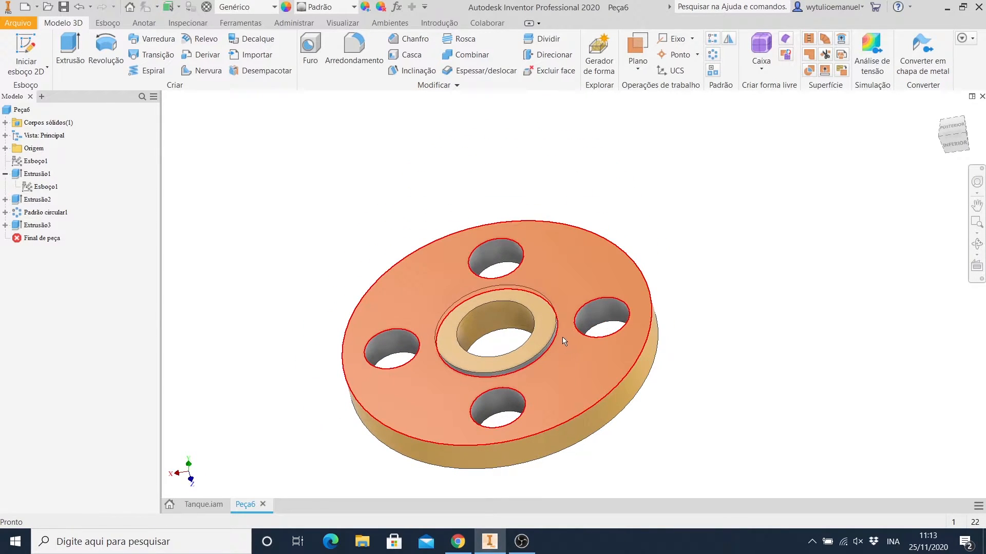
{"action": "left_click", "coordinate": [286, 7]}
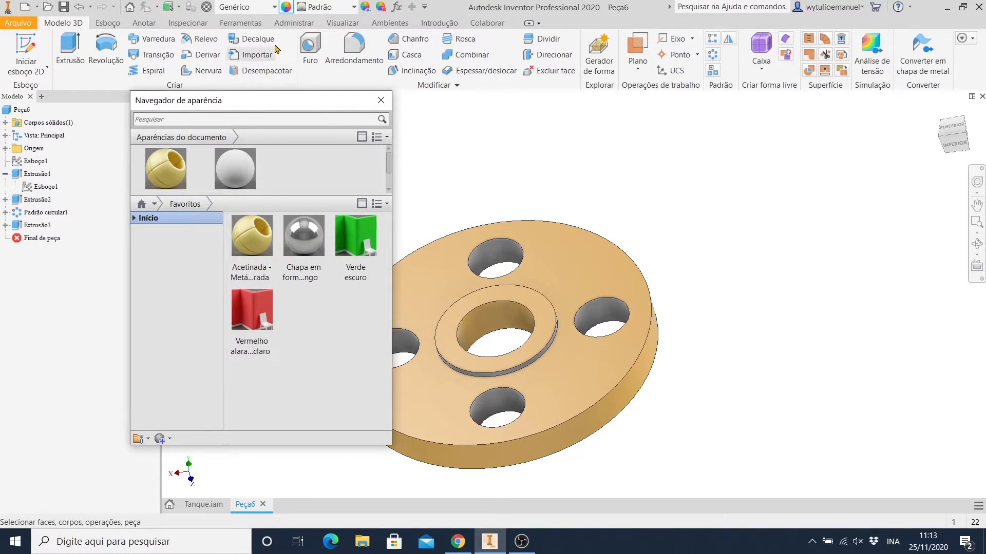
{"action": "left_click", "coordinate": [154, 204]}
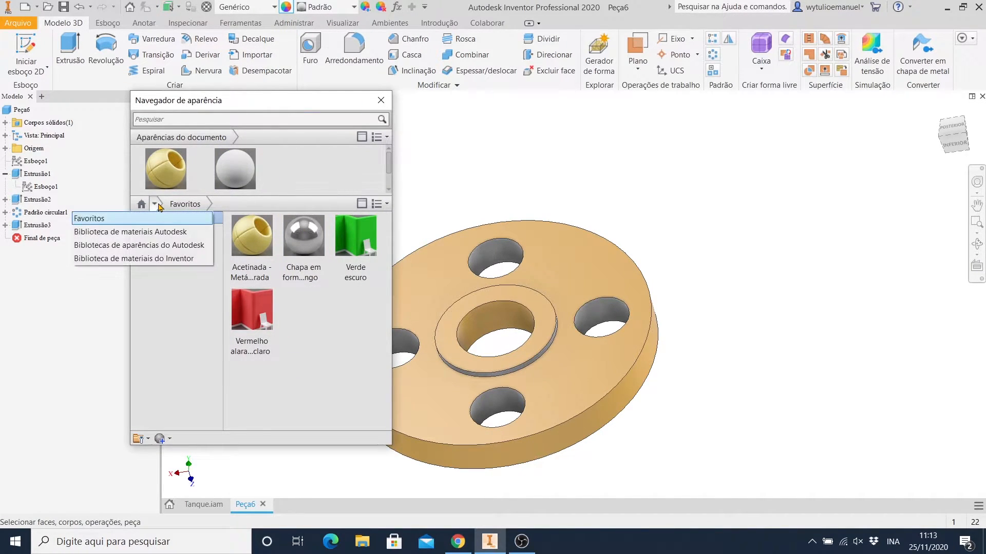
{"action": "left_click", "coordinate": [151, 232]}
{"action": "double_click", "coordinate": [357, 318]}
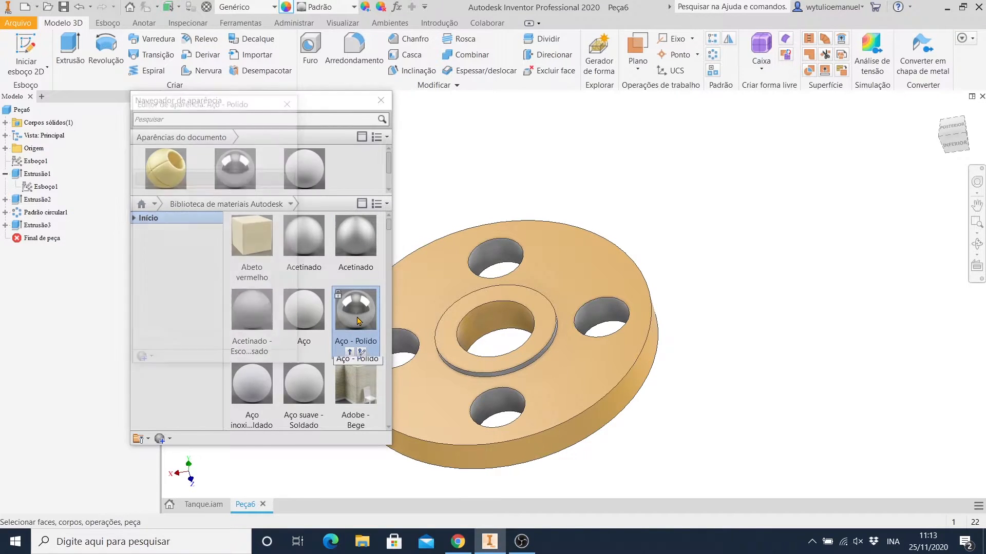
{"action": "left_click", "coordinate": [287, 104]}
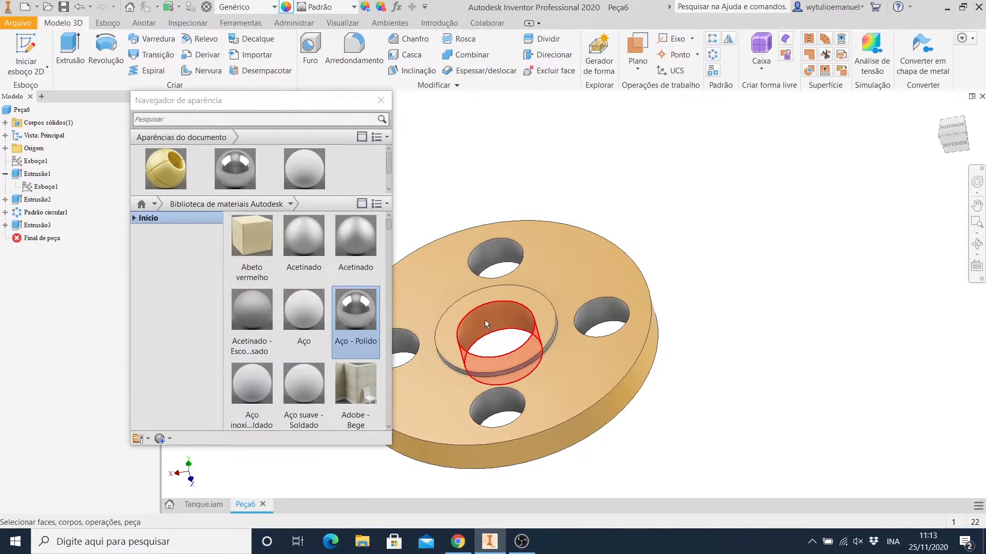
- Apply the Aço - Polido appearance to the central bore, the raised face and the four bolt holes
{"action": "left_click", "coordinate": [484, 319]}
{"action": "left_click", "coordinate": [518, 300], "text": "ctrl"}
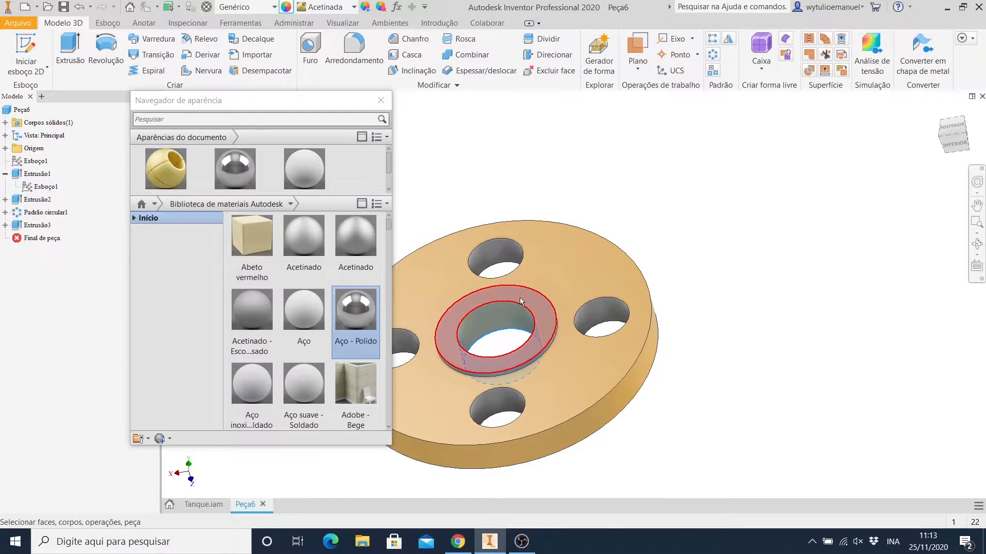
{"action": "left_click", "coordinate": [497, 251], "text": "ctrl"}
{"action": "left_click", "coordinate": [408, 346], "text": "ctrl"}
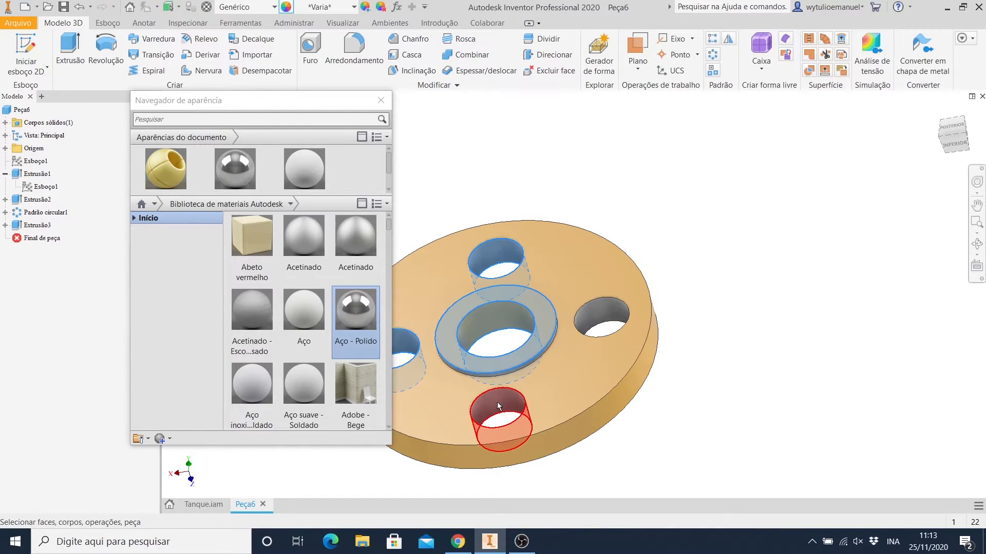
{"action": "left_click", "coordinate": [497, 405], "text": "ctrl"}
{"action": "left_click", "coordinate": [590, 314], "text": "ctrl"}
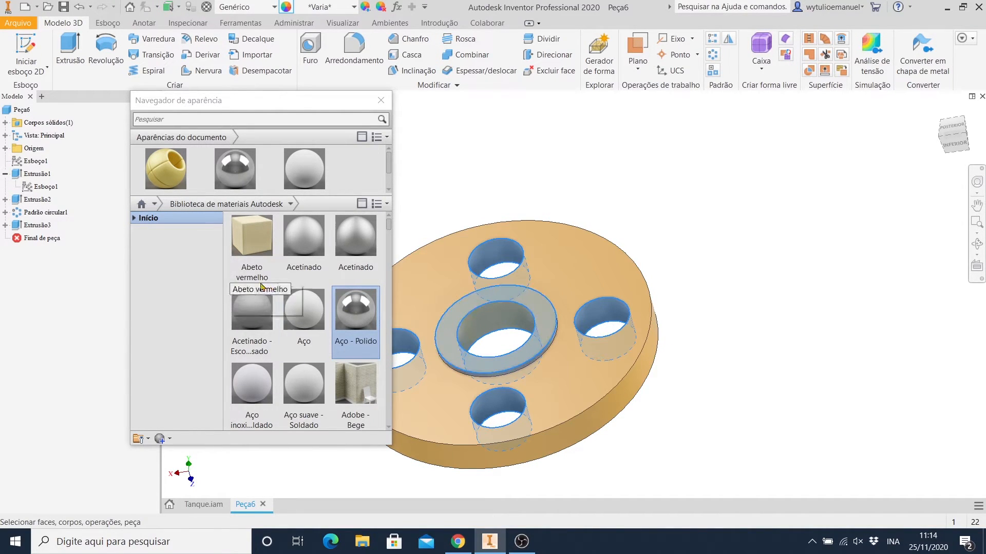
{"action": "left_click", "coordinate": [246, 191]}
{"action": "left_click", "coordinate": [745, 194]}
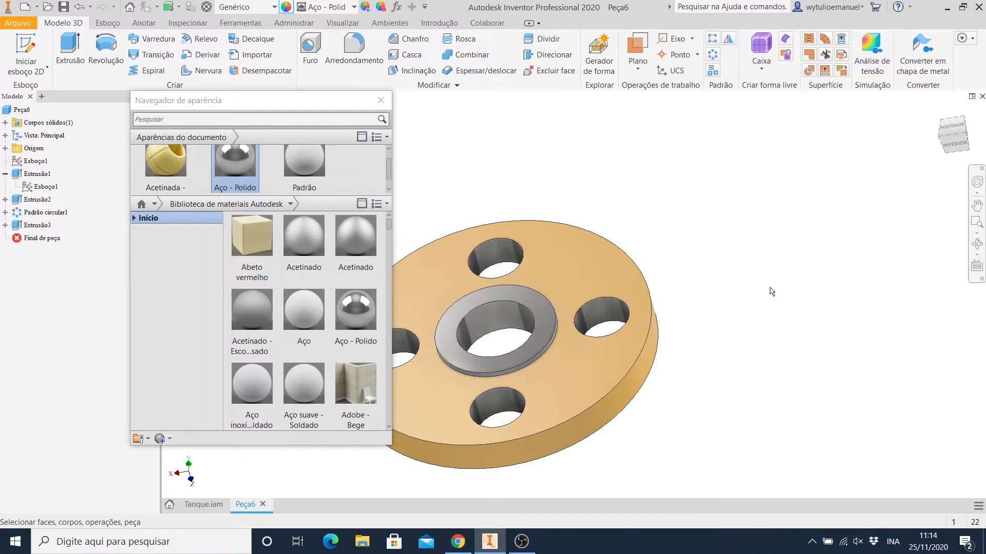
{"action": "key", "text": "Escape"}
{"action": "middle_click_drag", "start_coordinate": [728, 403], "coordinate": [731, 344]}
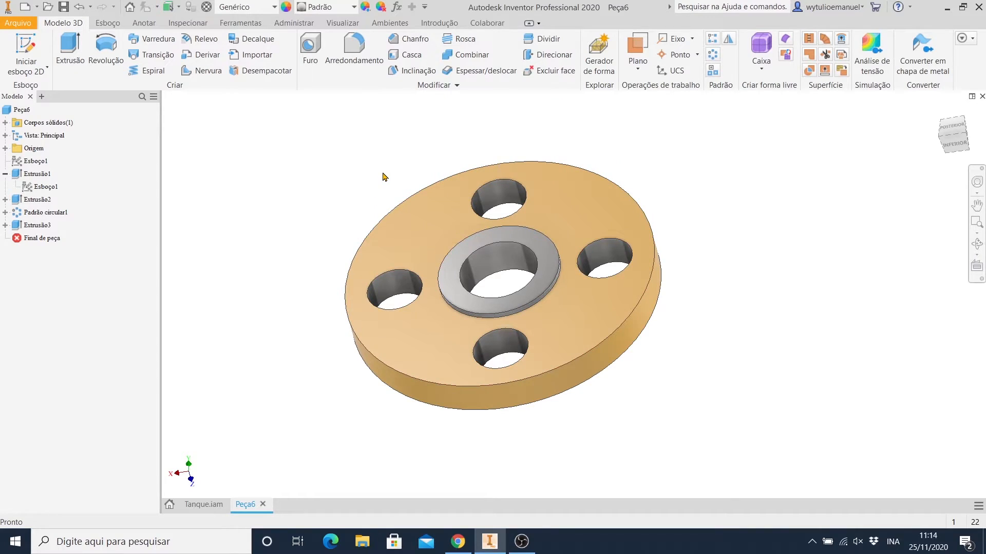
- Review the flange size table in Chrome, then return to Inventor and start creating an iPart from the flange
{"action": "left_click", "coordinate": [458, 541]}
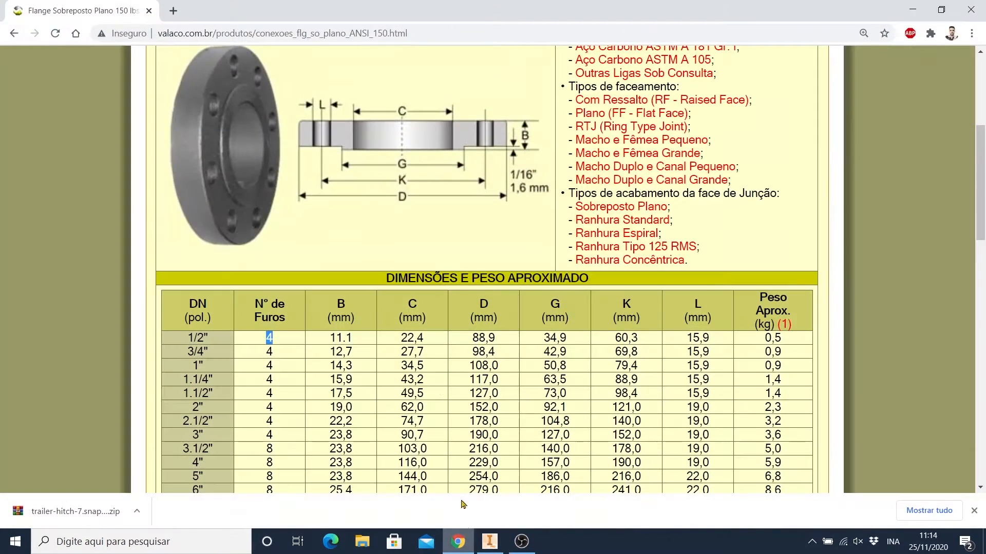
{"action": "scroll", "coordinate": [460, 304], "scroll_direction": "down", "scroll_amount": 6}
{"action": "scroll", "coordinate": [464, 314], "scroll_direction": "up", "scroll_amount": 4}
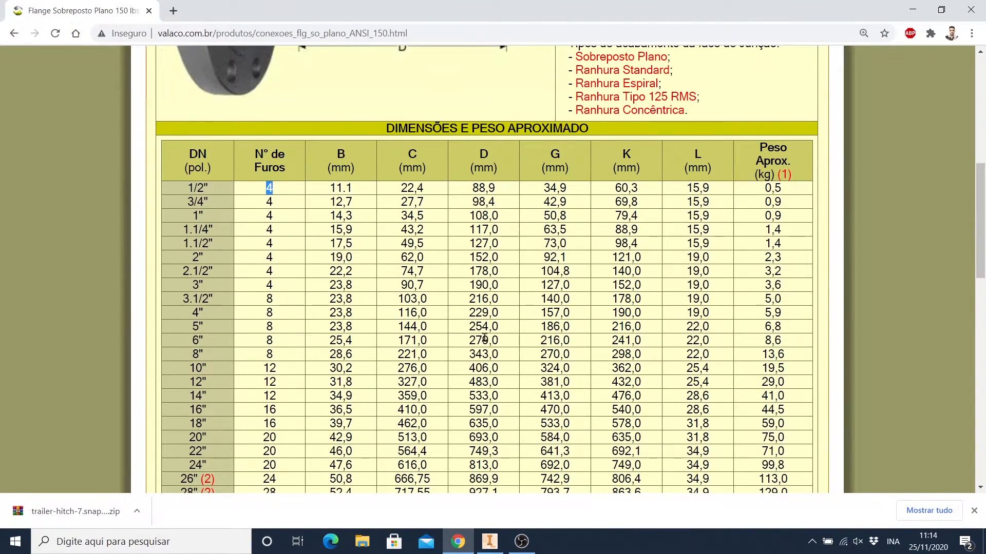
{"action": "left_click", "coordinate": [490, 548]}
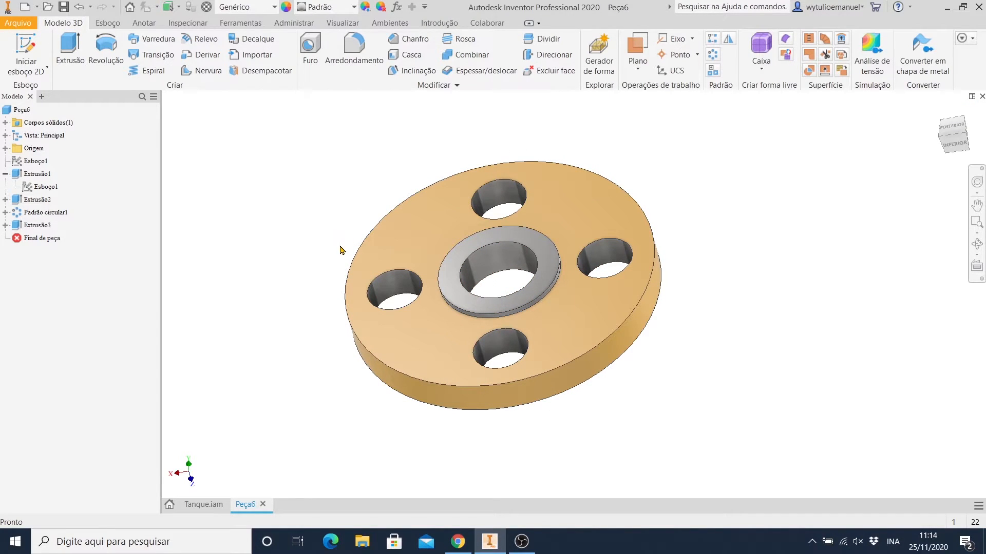
{"action": "left_click", "coordinate": [253, 28]}
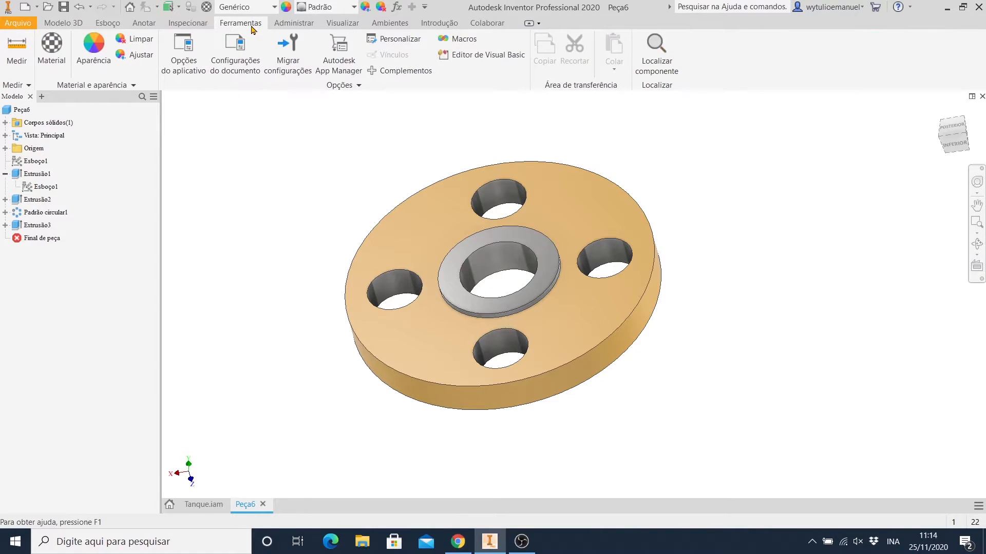
{"action": "left_click", "coordinate": [299, 24]}
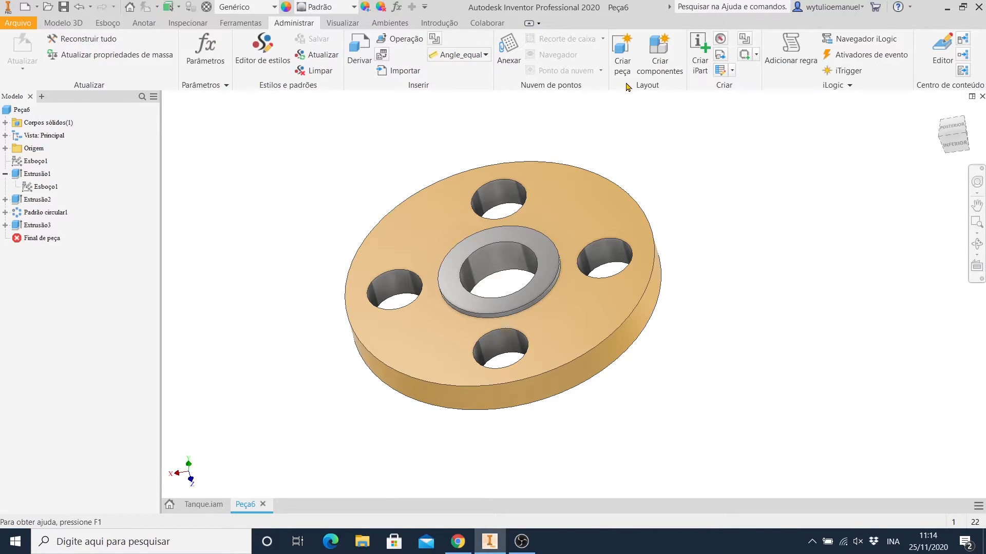
{"action": "left_click", "coordinate": [700, 69]}
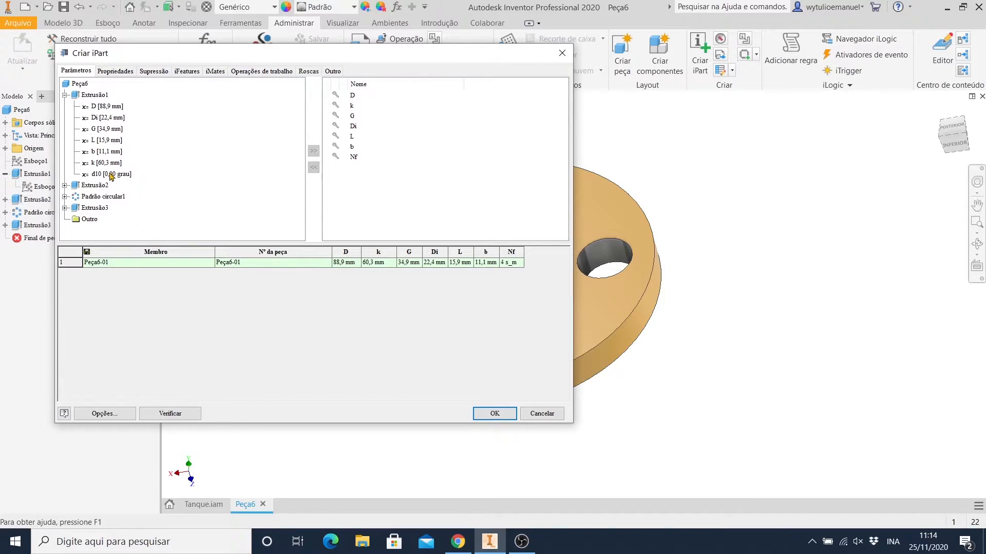
- Examine which dimension parameters of Extrusão1 are included in the iPart table
{"action": "left_click", "coordinate": [65, 96]}
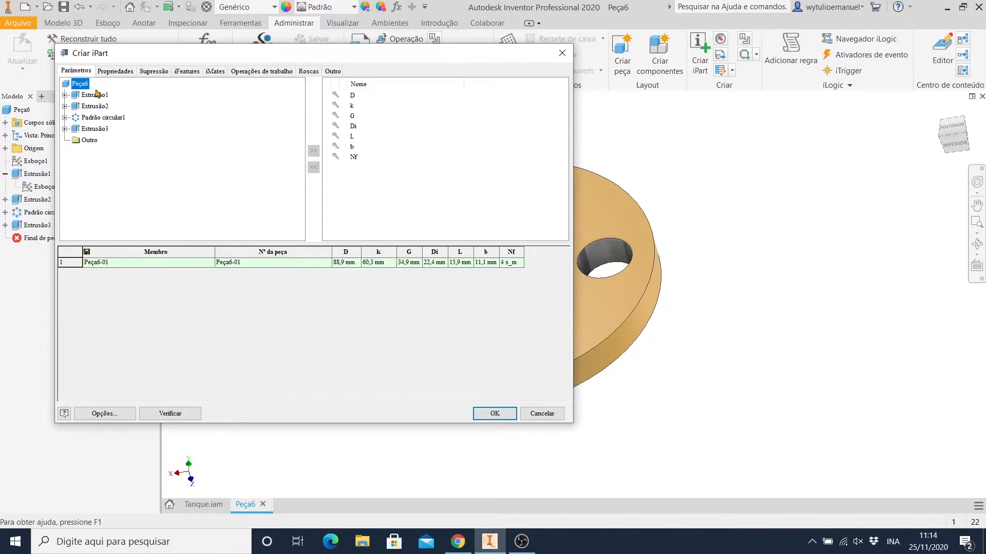
{"action": "left_click", "coordinate": [65, 95]}
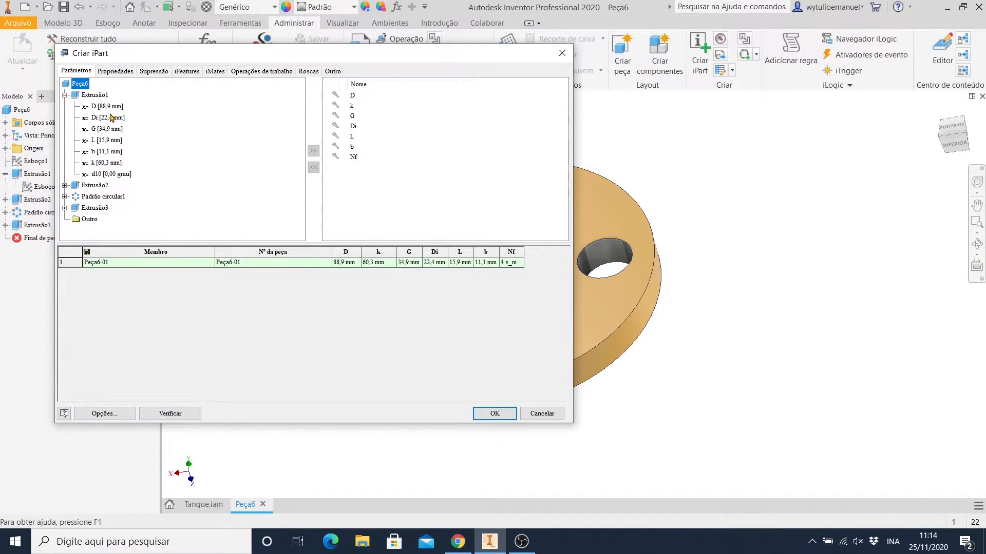
{"action": "left_click", "coordinate": [111, 118]}
{"action": "left_click", "coordinate": [111, 130]}
{"action": "left_click", "coordinate": [114, 162]}
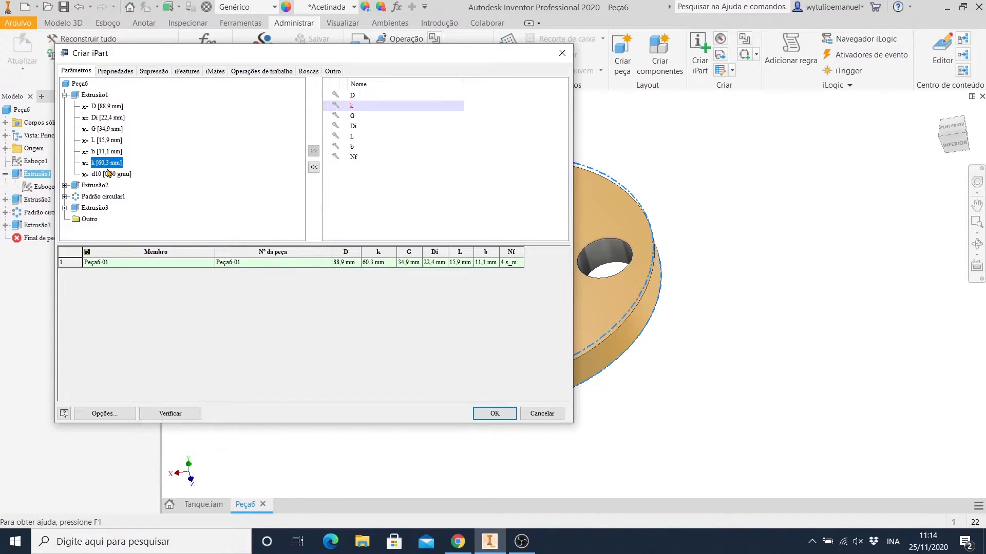
{"action": "left_click", "coordinate": [111, 174]}
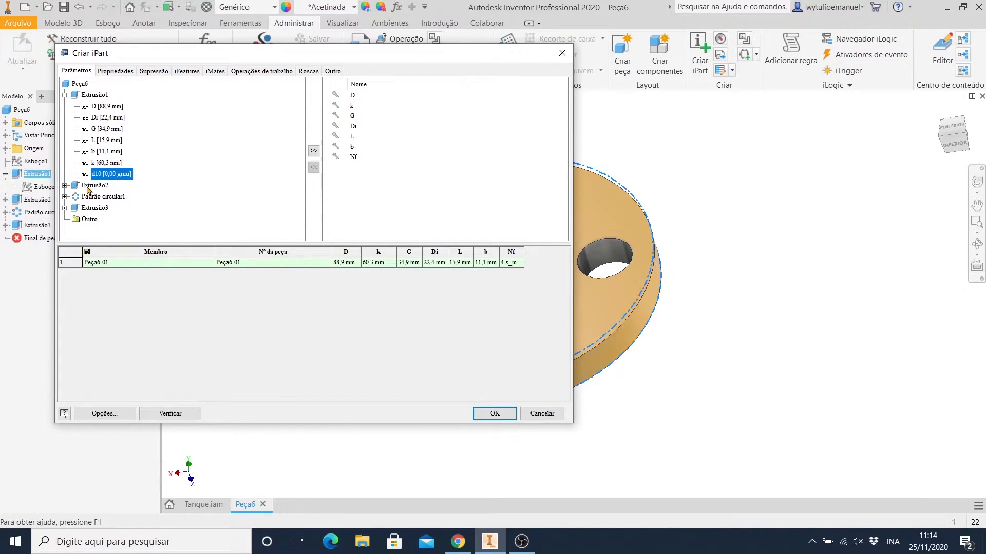
{"action": "left_click", "coordinate": [109, 119]}
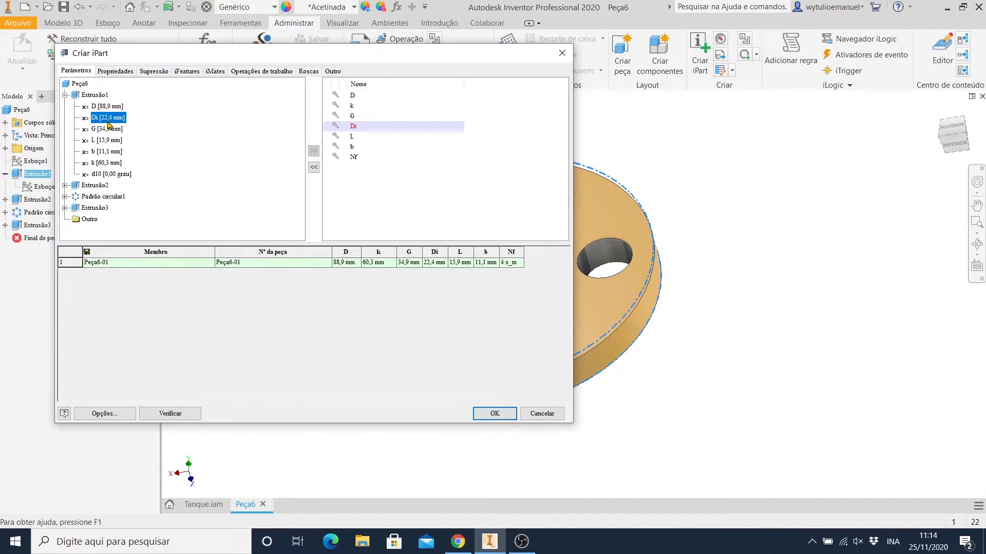
{"action": "left_click", "coordinate": [65, 95]}
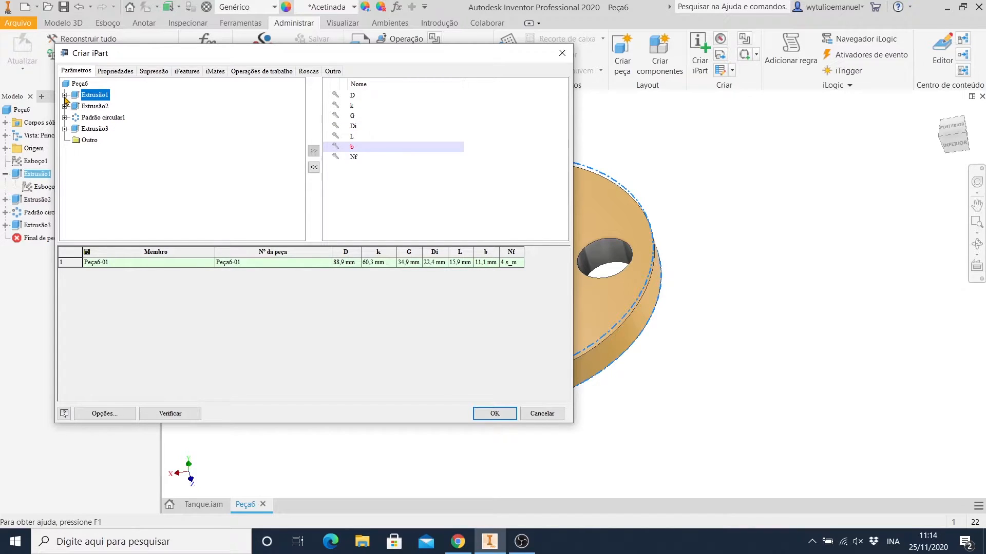
{"action": "left_click", "coordinate": [65, 96]}
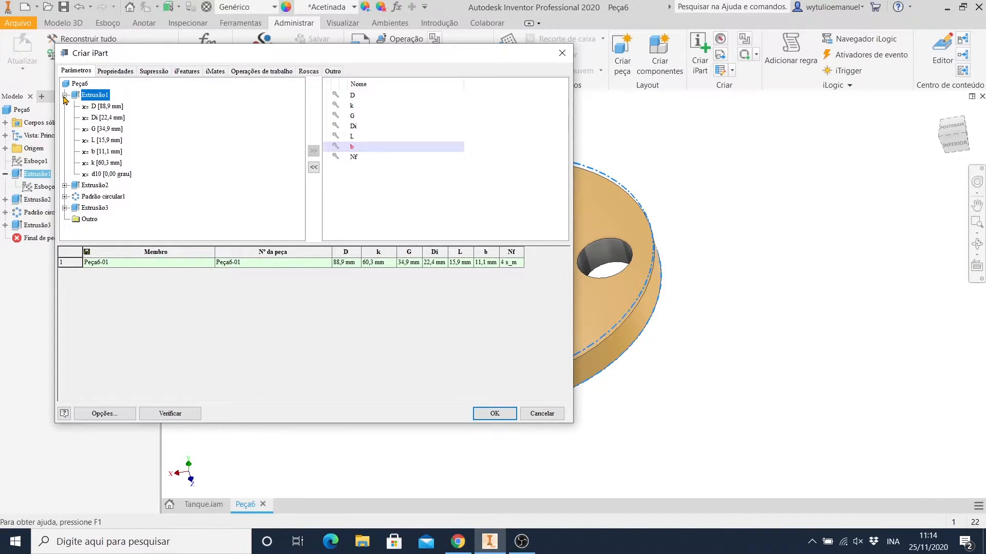
{"action": "left_click", "coordinate": [65, 95]}
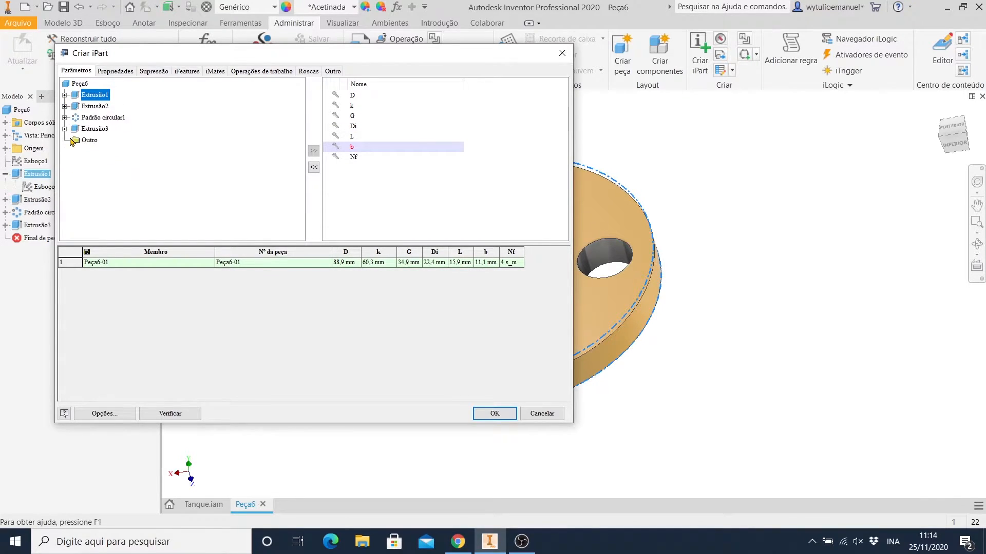
- Check the Extrusão3 parameters, including d16 and d17, against the parameters listed for the iPart table
{"action": "left_click", "coordinate": [65, 128]}
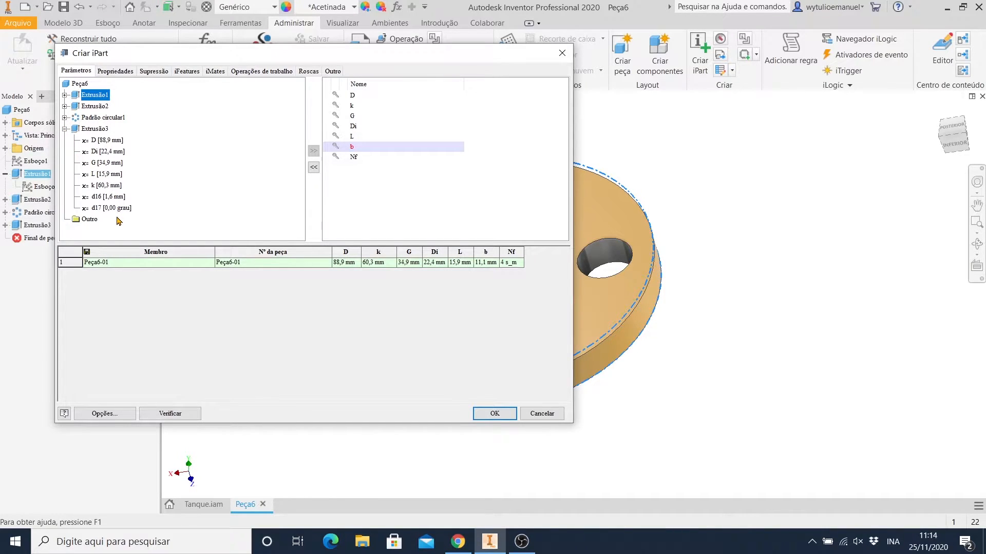
{"action": "left_click", "coordinate": [106, 197]}
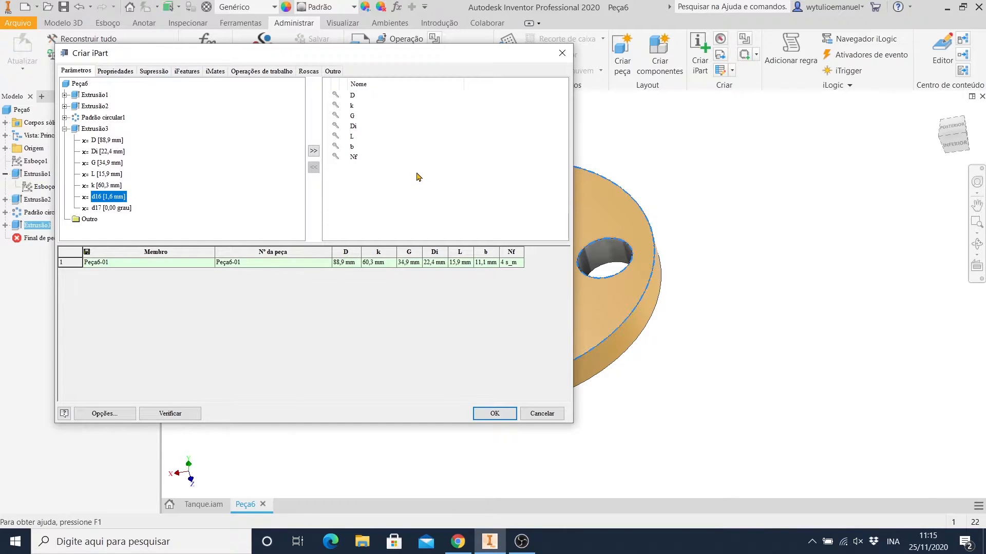
{"action": "left_click", "coordinate": [348, 152]}
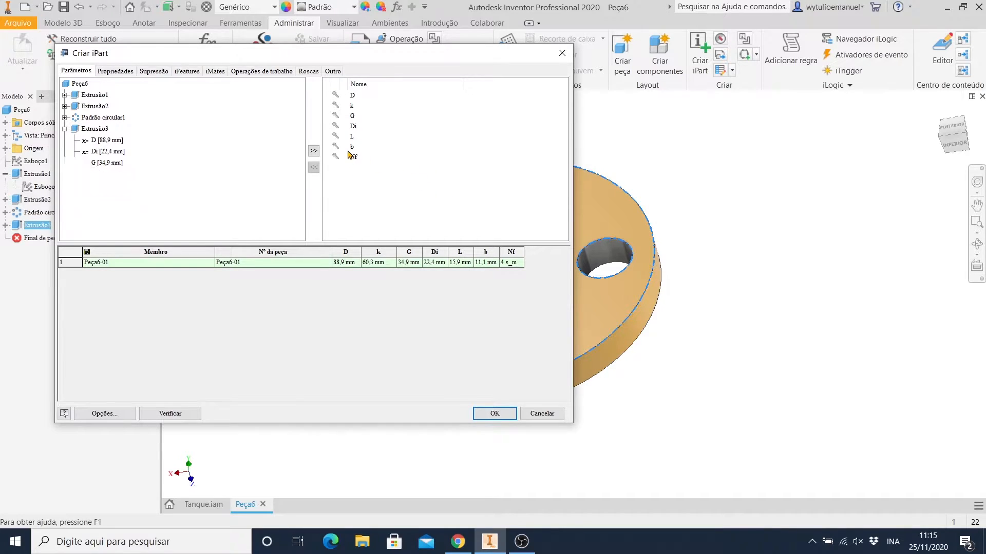
{"action": "left_click", "coordinate": [354, 125]}
{"action": "left_click", "coordinate": [357, 116]}
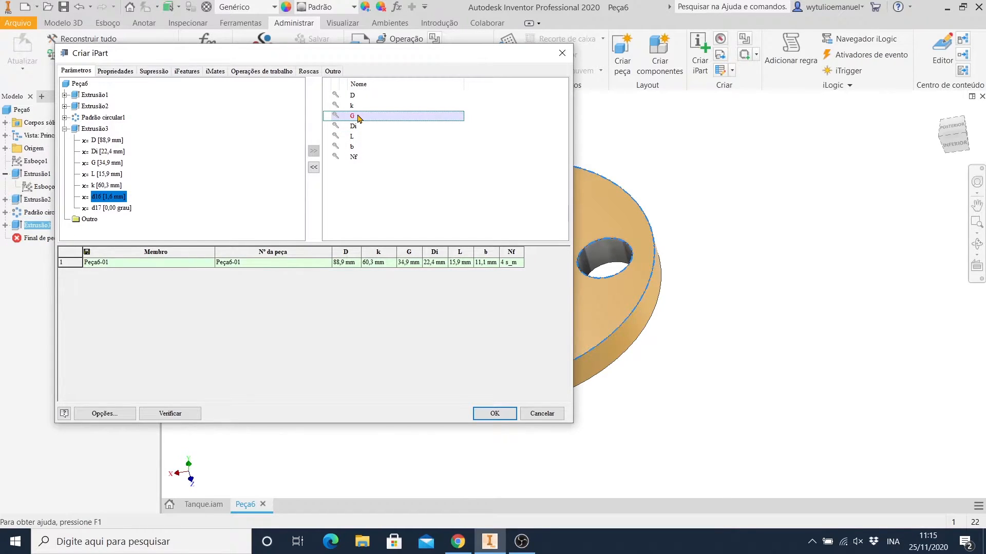
{"action": "left_click", "coordinate": [357, 159]}
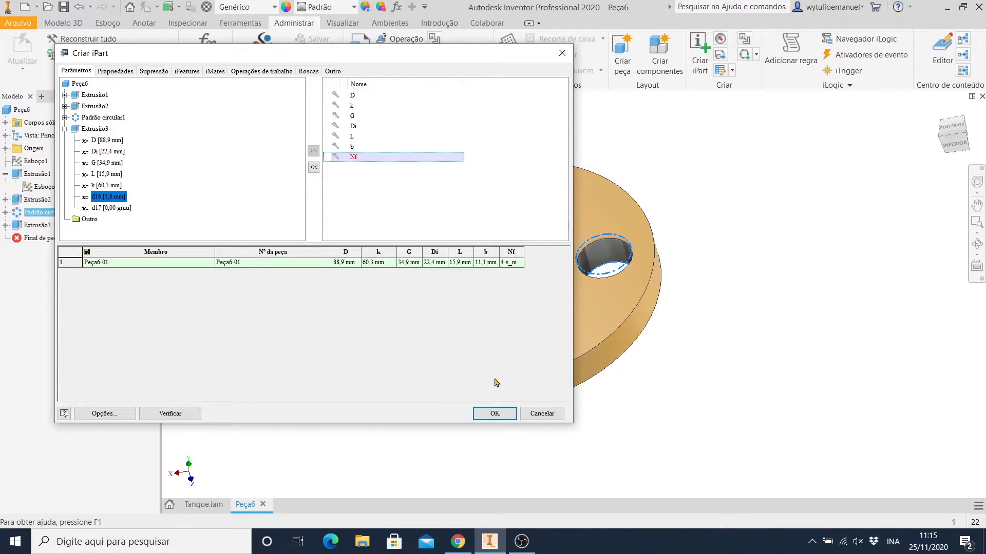
{"action": "left_click", "coordinate": [354, 96]}
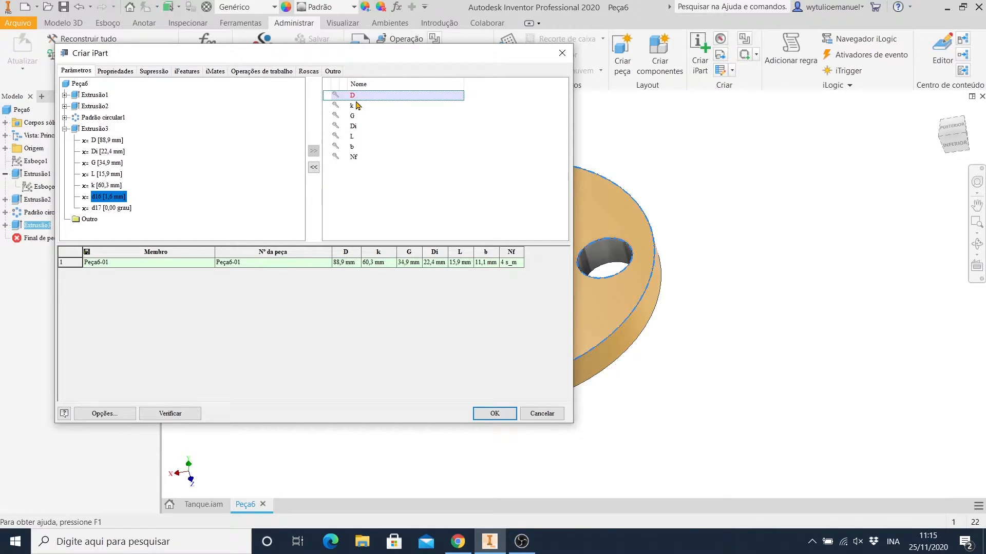
{"action": "left_click", "coordinate": [356, 106]}
{"action": "left_click", "coordinate": [357, 117]}
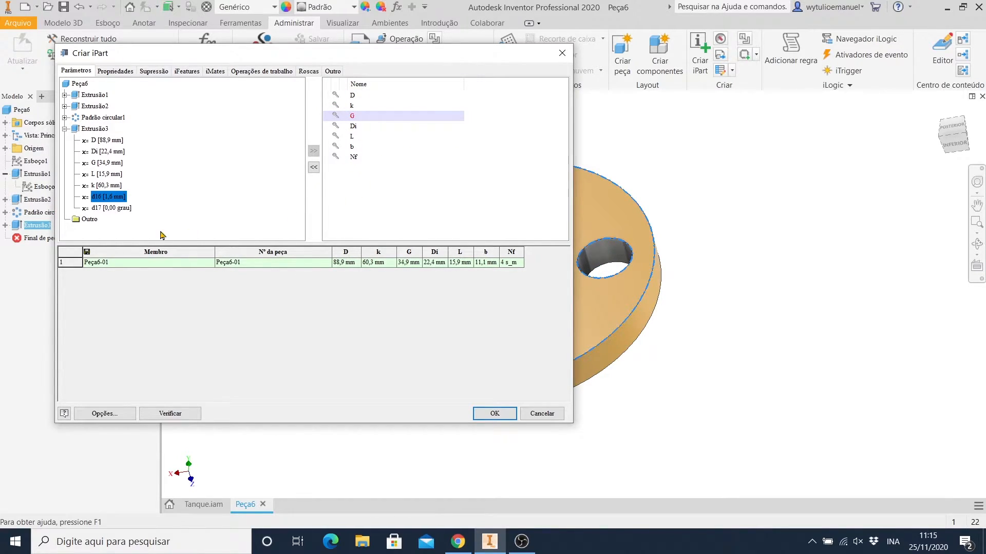
{"action": "left_click", "coordinate": [107, 208]}
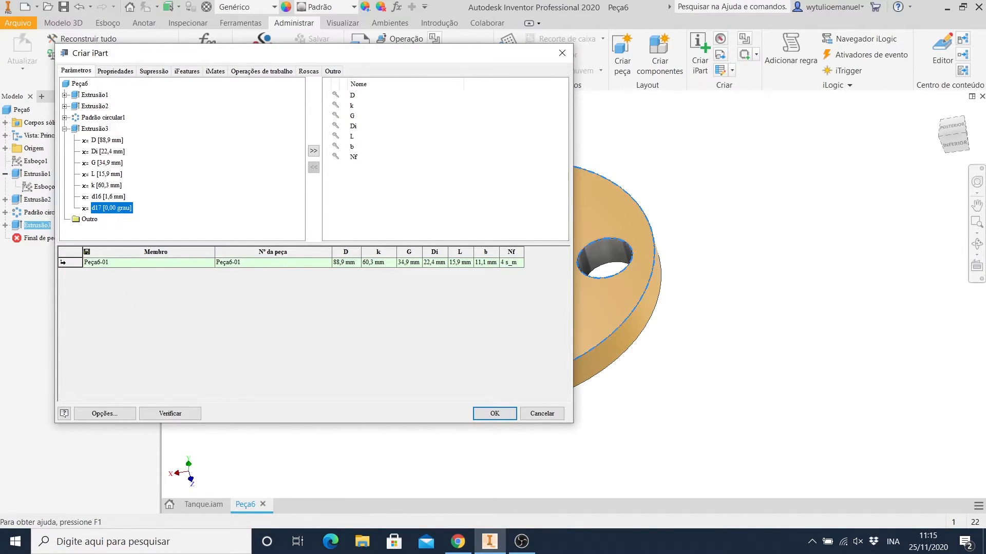
- Insert two additional member rows into the iPart table
{"action": "left_click", "coordinate": [71, 262]}
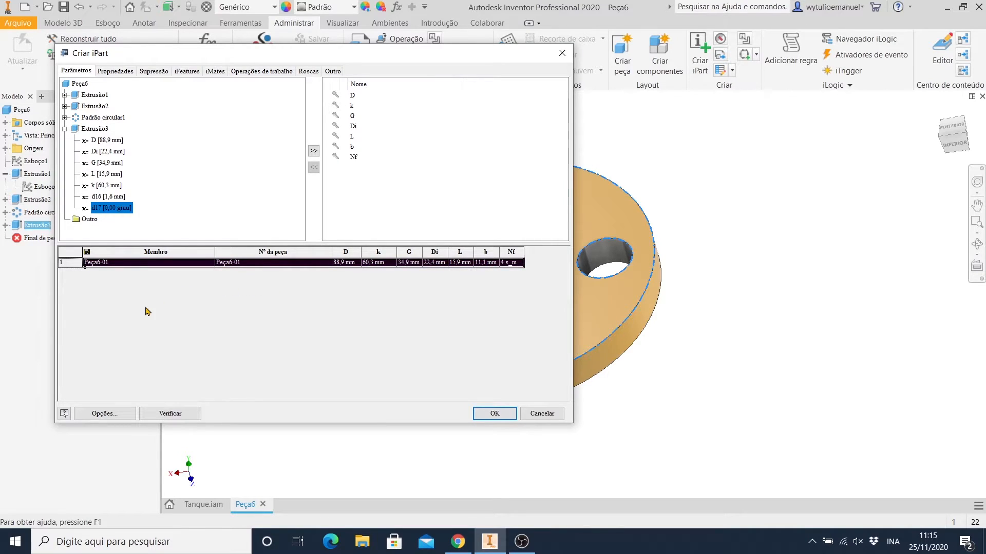
{"action": "right_click", "coordinate": [73, 267]}
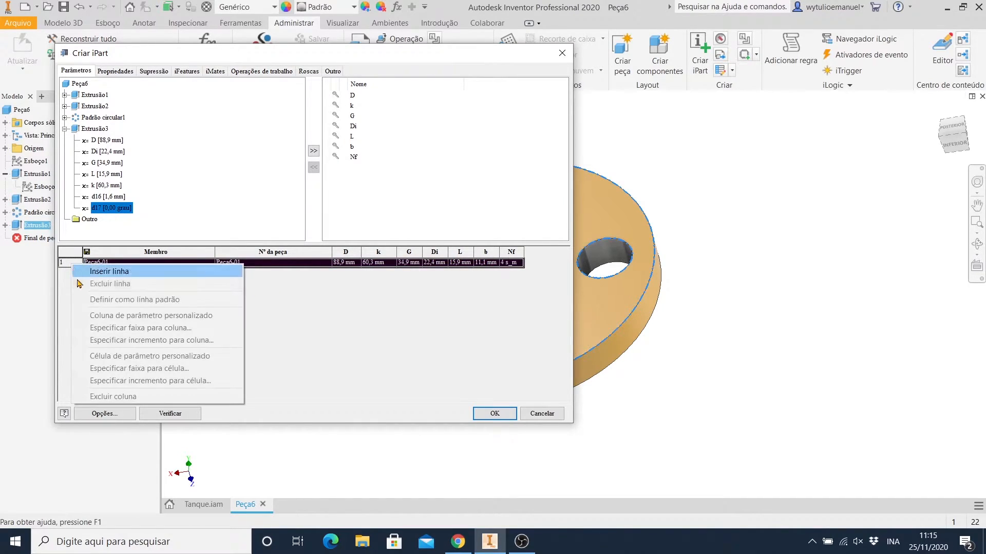
{"action": "left_click", "coordinate": [111, 271]}
{"action": "right_click", "coordinate": [75, 265]}
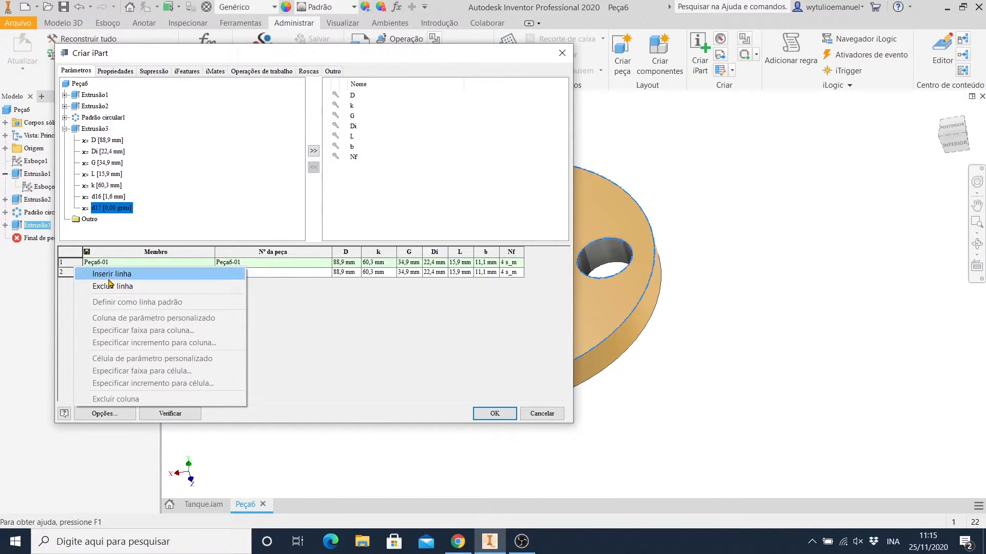
{"action": "left_click", "coordinate": [111, 275]}
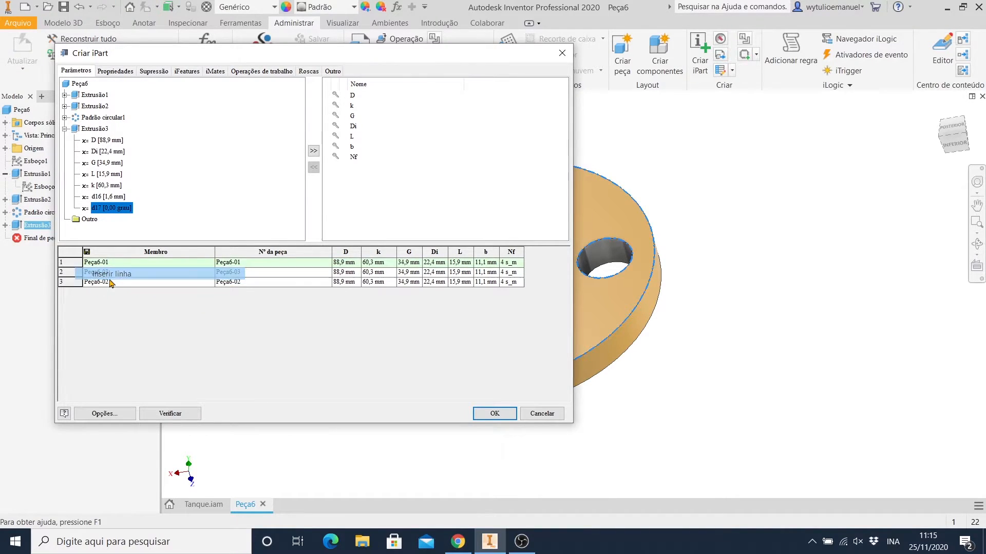
- Look up the 3/4" flange's B dimension in the Chrome table and set b to 12,7 in the second iPart row in Inventor
{"action": "left_click", "coordinate": [348, 272]}
{"action": "left_click", "coordinate": [357, 273]}
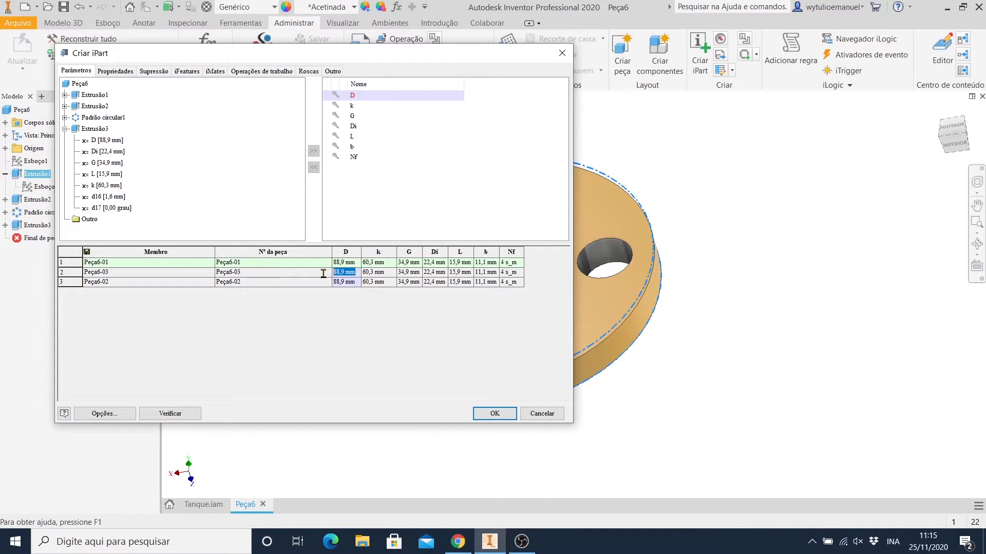
{"action": "left_click", "coordinate": [458, 540]}
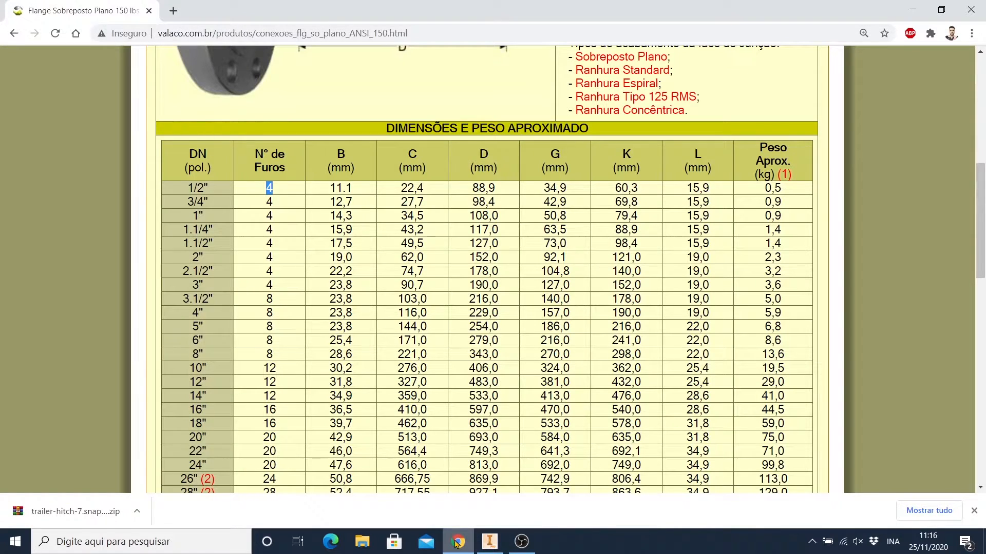
{"action": "left_click", "coordinate": [359, 204]}
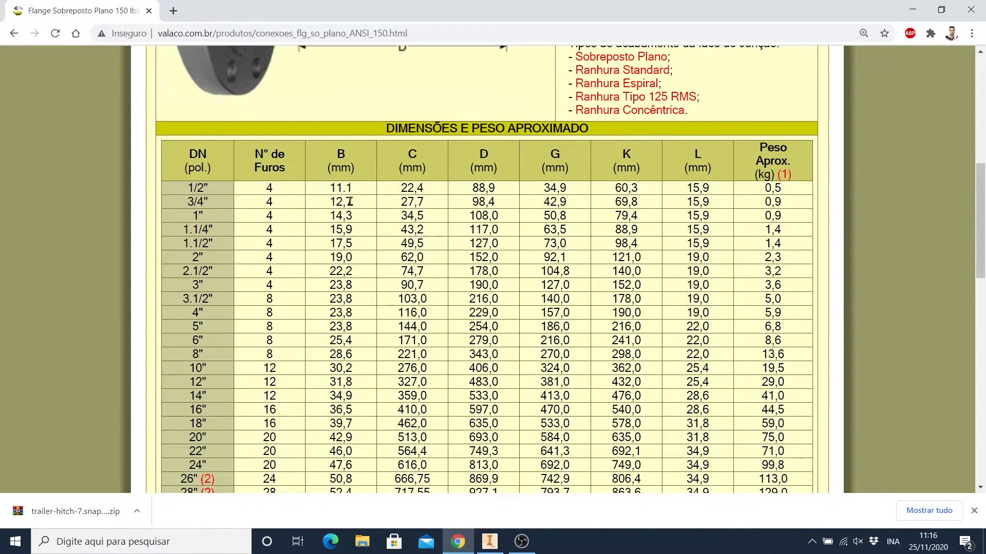
{"action": "left_click_drag", "start_coordinate": [348, 202], "coordinate": [354, 204]}
{"action": "left_click", "coordinate": [490, 541]}
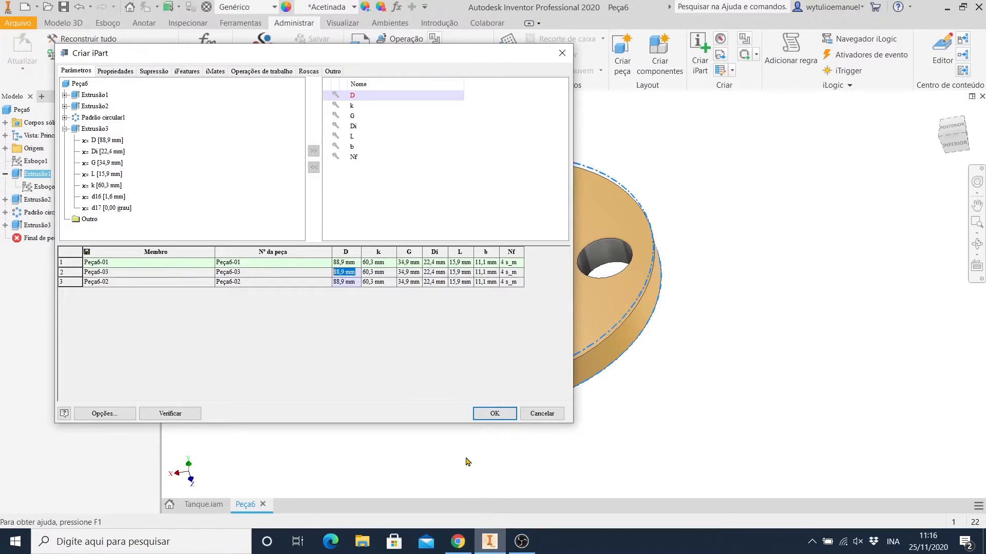
{"action": "left_click", "coordinate": [490, 272]}
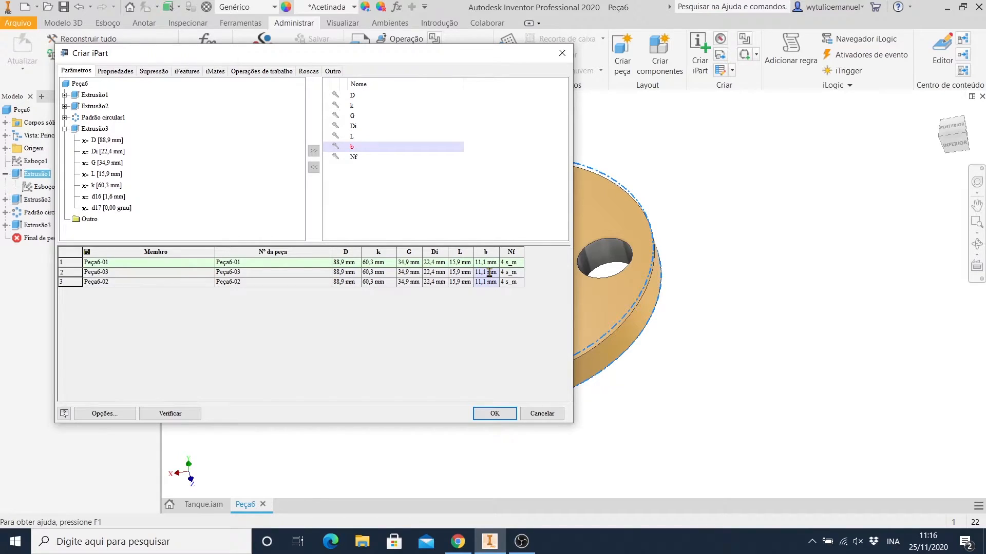
{"action": "key", "text": "BackSpace"}
{"action": "key", "text": "BackSpace"}
{"action": "key", "text": "BackSpace"}
{"action": "key", "text": "BackSpace"}
{"action": "key", "text": "BackSpace"}
{"action": "key", "text": "BackSpace"}
{"action": "type", "text": "12"}
- Look up the 3/4" flange's C dimension in the Chrome table and set Di to 27,7 in the second iPart row in Inventor
{"action": "left_click", "coordinate": [461, 545]}
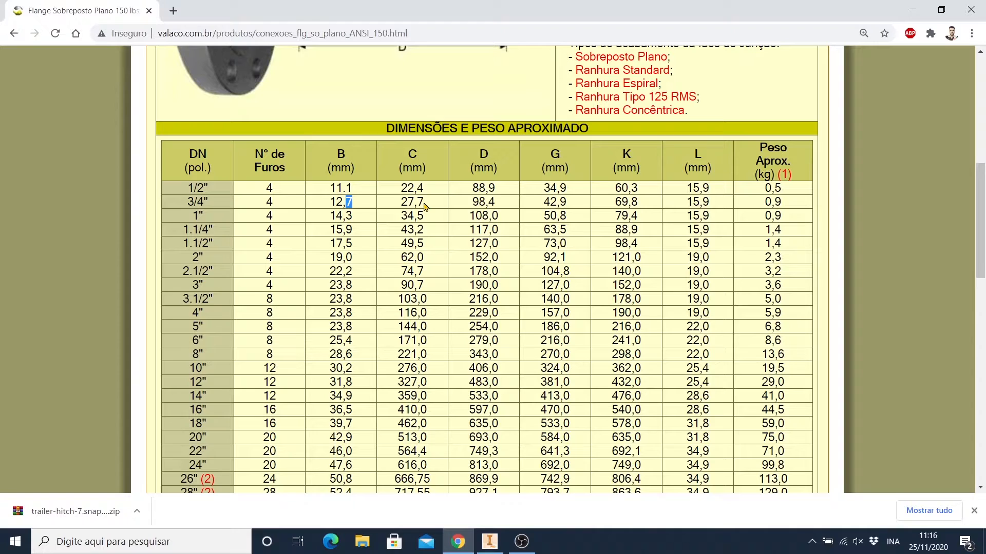
{"action": "left_click_drag", "start_coordinate": [425, 206], "coordinate": [400, 204]}
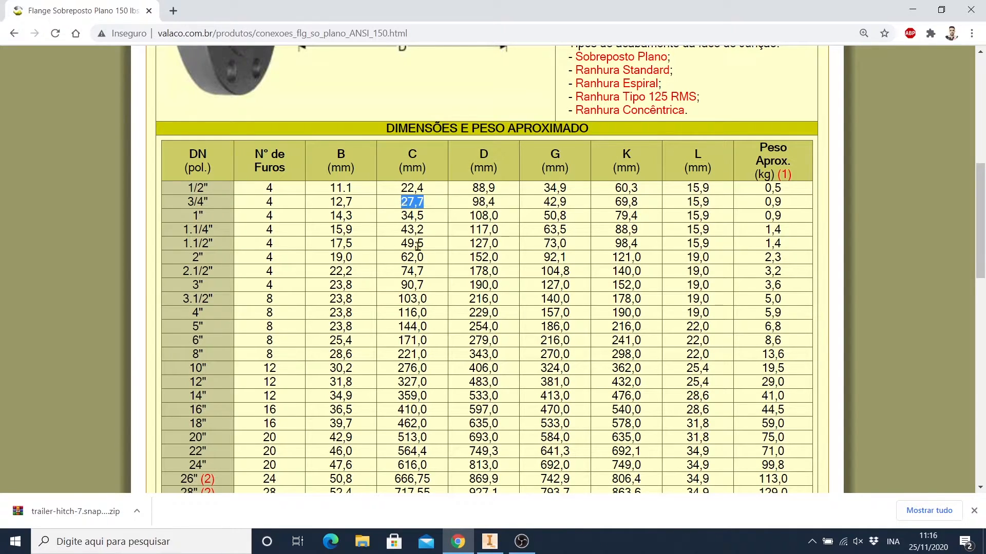
{"action": "left_click", "coordinate": [483, 547]}
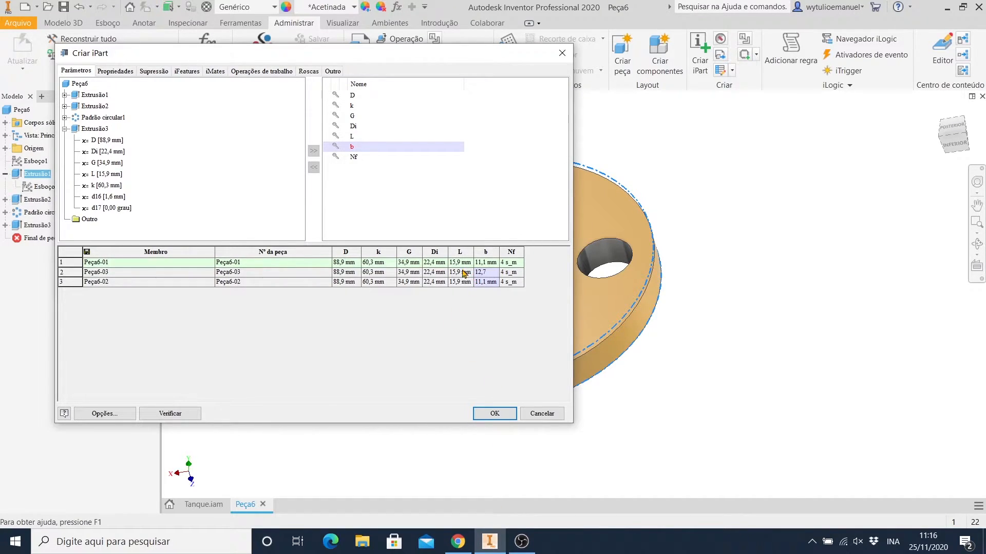
{"action": "left_click", "coordinate": [463, 273]}
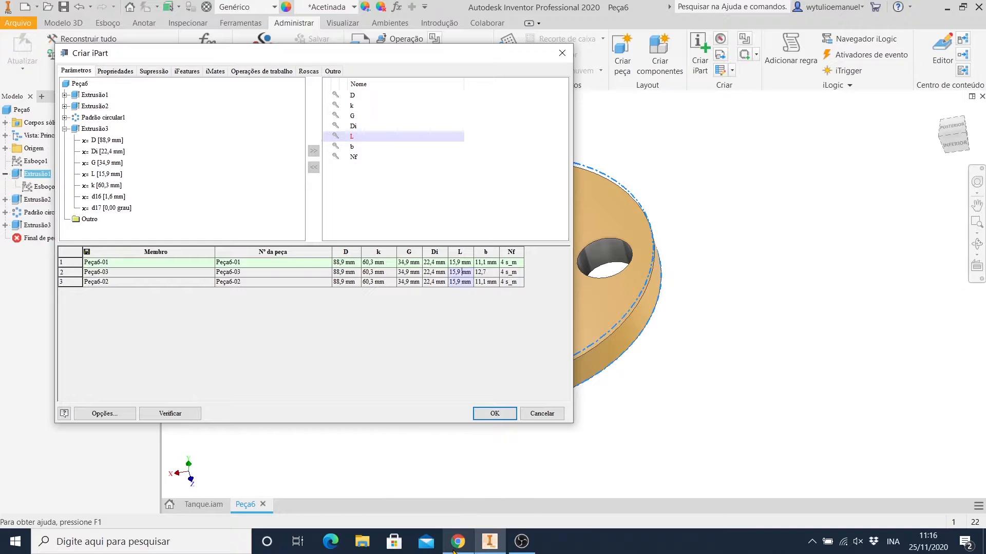
{"action": "left_click", "coordinate": [442, 272]}
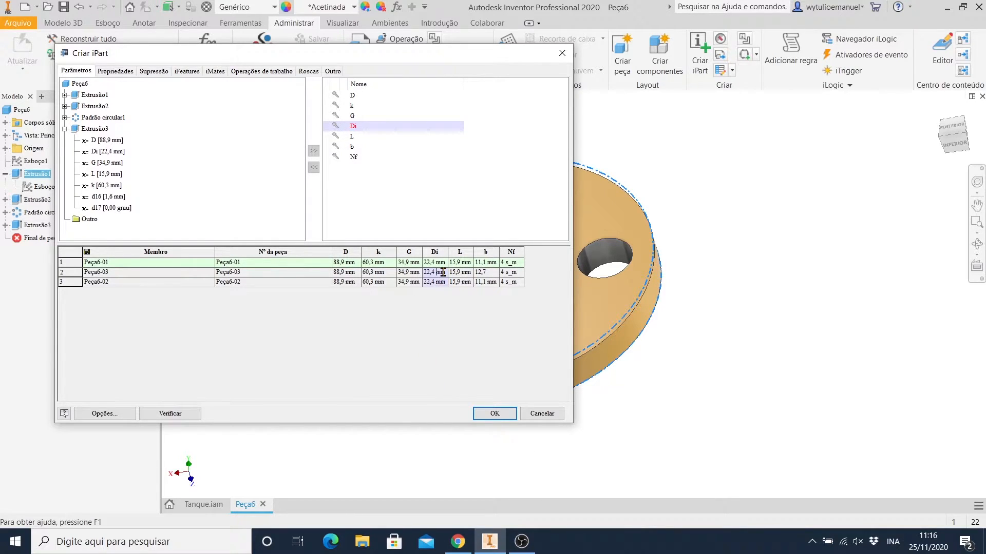
{"action": "left_click_drag", "start_coordinate": [442, 272], "coordinate": [414, 274]}
{"action": "type", "text": "27,7"}
{"action": "key", "text": "Tab"}
- Check the 3/4" flange's D dimension in the Chrome table and set D to 98,4 in the second iPart row in Inventor
{"action": "left_click", "coordinate": [458, 541]}
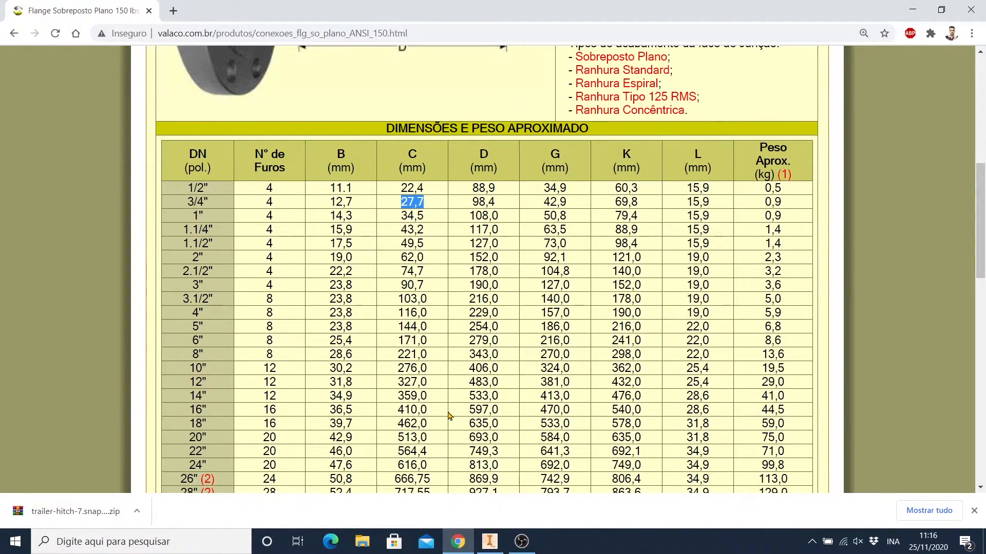
{"action": "left_click", "coordinate": [491, 541]}
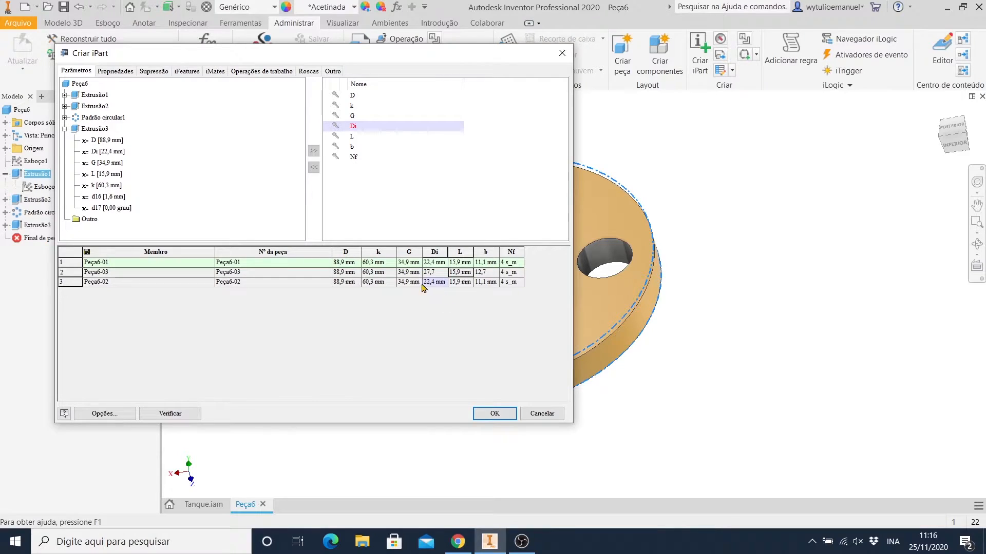
{"action": "left_click", "coordinate": [346, 272]}
{"action": "left_click_drag", "start_coordinate": [358, 271], "coordinate": [337, 270]}
{"action": "key", "text": "BackSpace"}
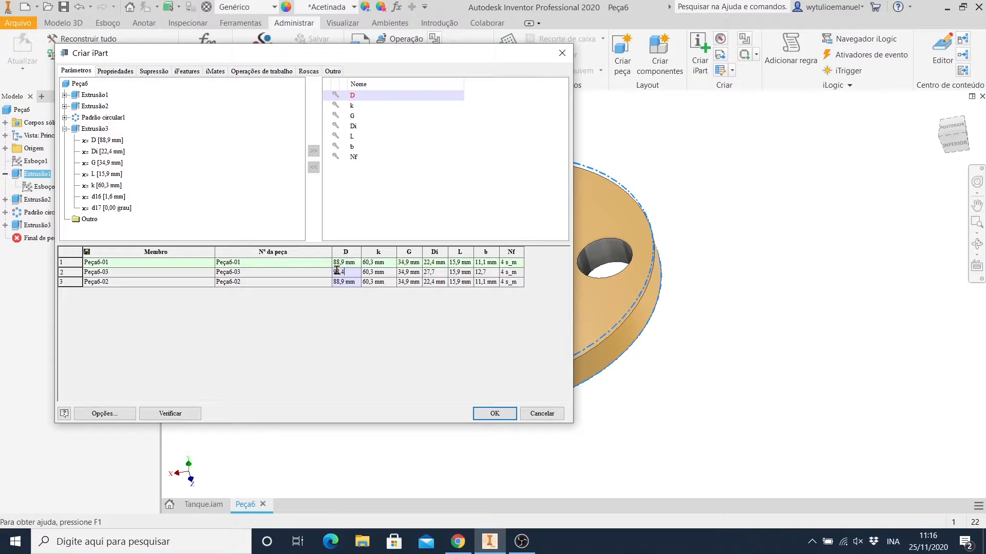
{"action": "key", "text": "Tab"}
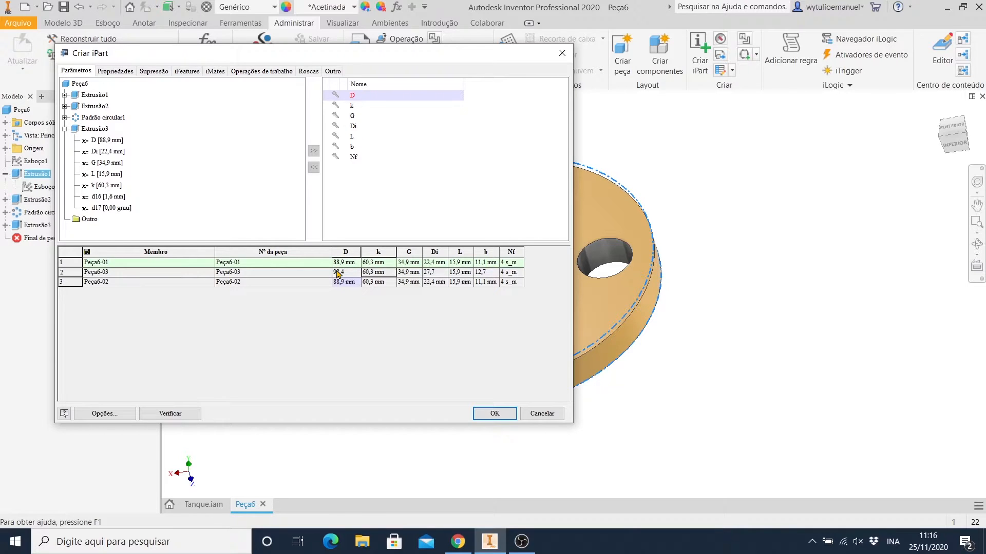
- Look up the 3/4" flange's G dimension in the Chrome table and set G to 42,9 in the second iPart row in Inventor
{"action": "left_click", "coordinate": [464, 543]}
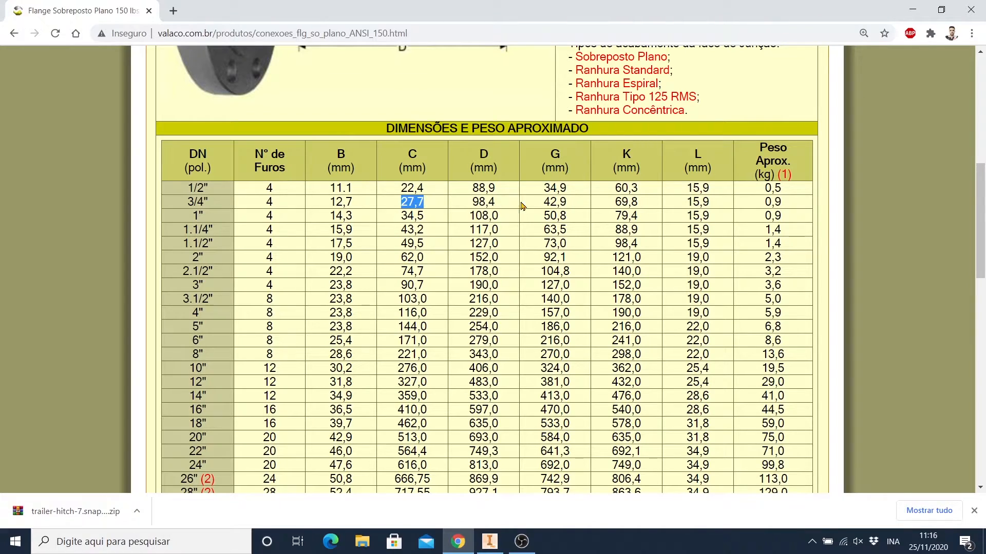
{"action": "left_click_drag", "start_coordinate": [576, 205], "coordinate": [545, 204]}
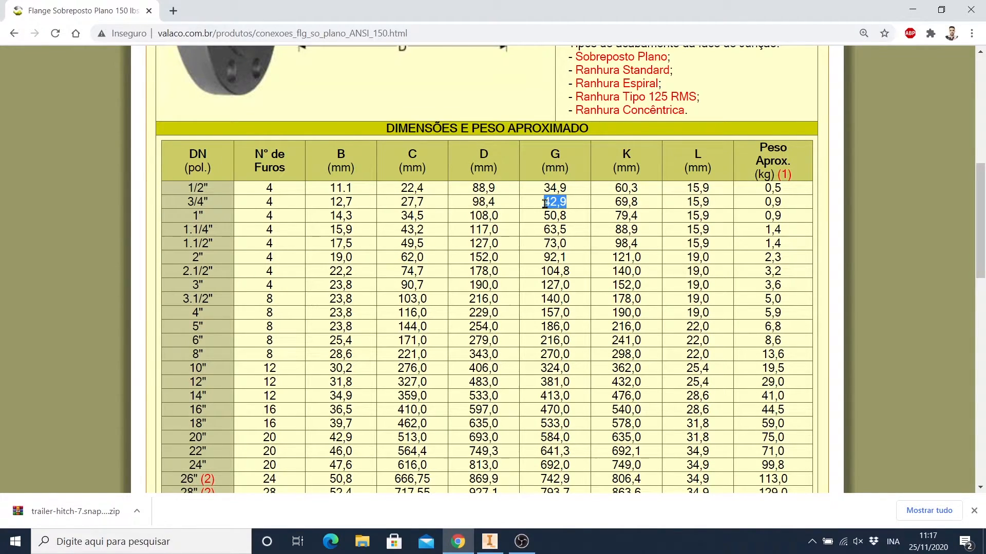
{"action": "left_click", "coordinate": [489, 541]}
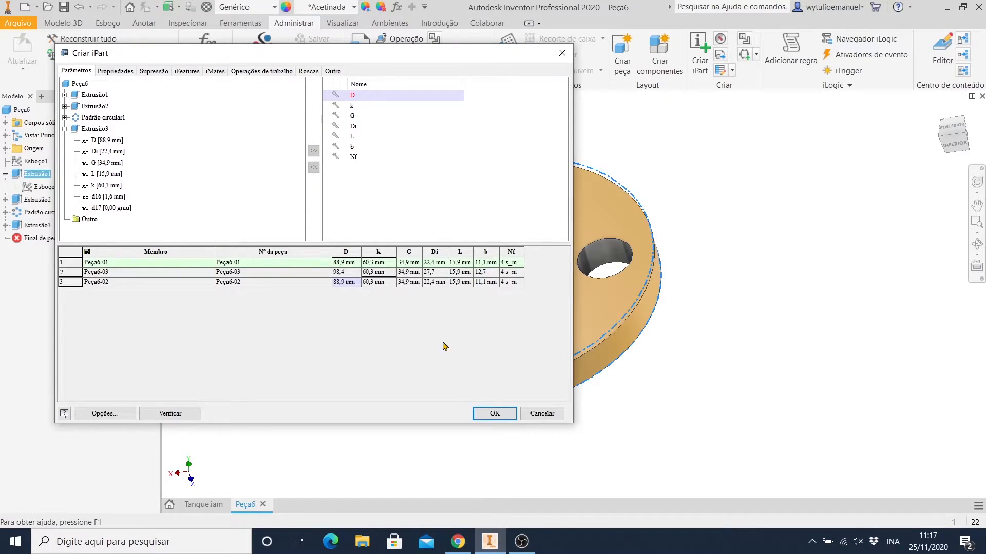
{"action": "left_click", "coordinate": [409, 272]}
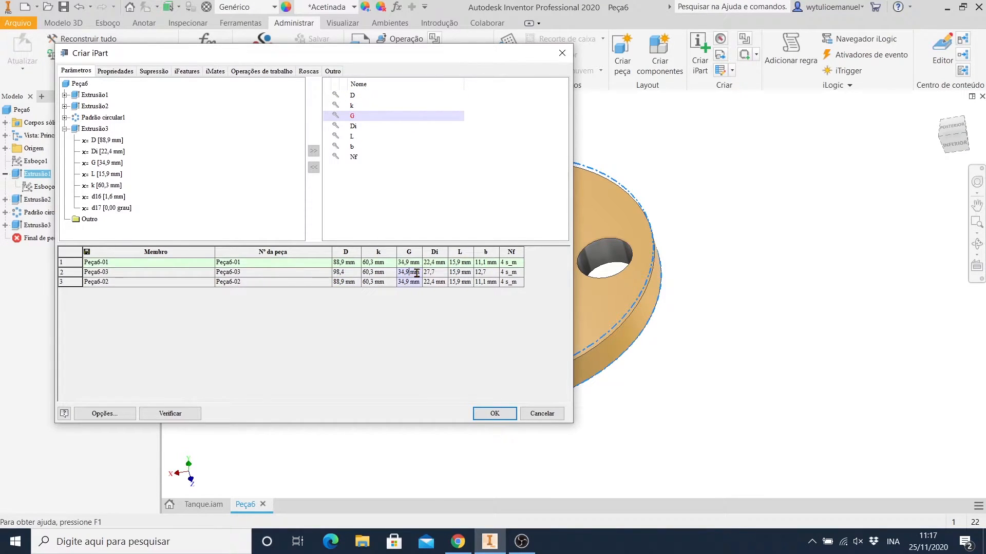
{"action": "left_click_drag", "start_coordinate": [420, 272], "coordinate": [416, 273]}
{"action": "key", "text": "BackSpace"}
{"action": "key", "text": "BackSpace"}
{"action": "key", "text": "BackSpace"}
{"action": "type", "text": "42,9"}
- Look up the 3/4" flange's K dimension in the Chrome table and set k to 69,8 in the second iPart row in Inventor
{"action": "left_click", "coordinate": [481, 547]}
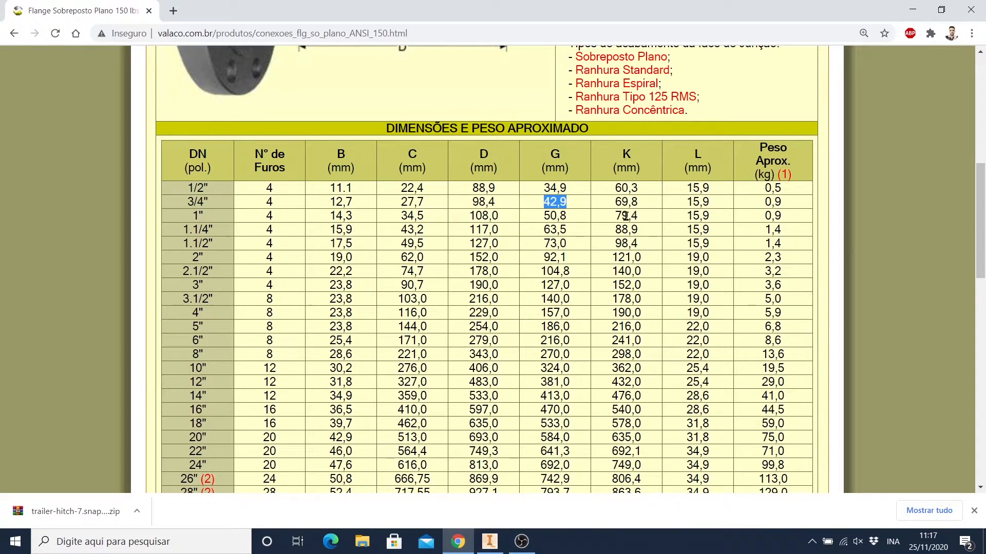
{"action": "left_click", "coordinate": [476, 548]}
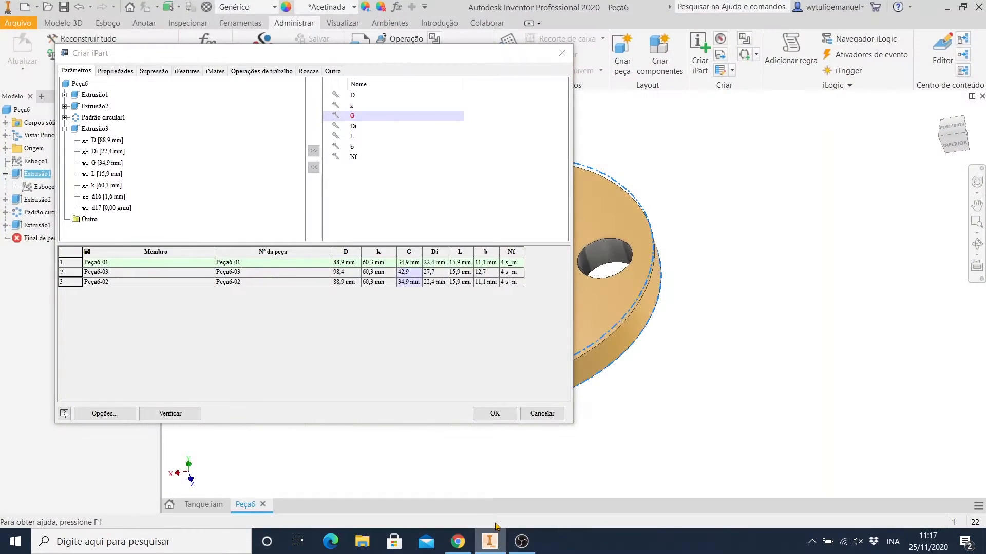
{"action": "left_click", "coordinate": [463, 548]}
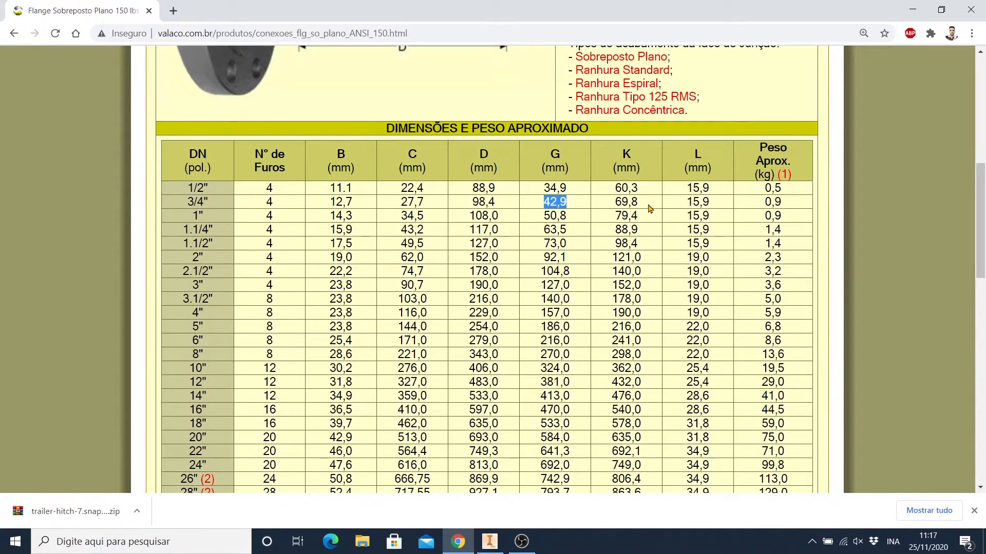
{"action": "left_click", "coordinate": [490, 542]}
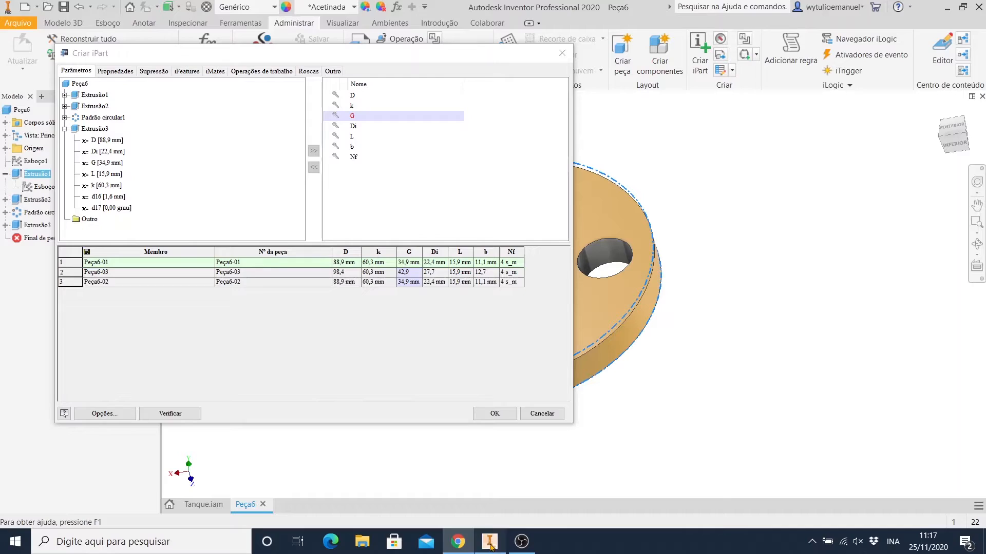
{"action": "left_click", "coordinate": [485, 276]}
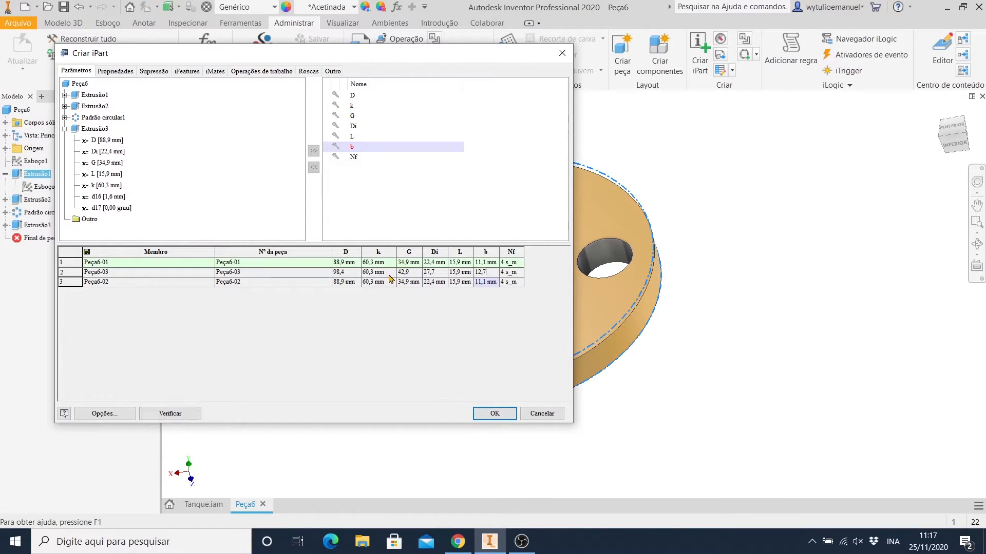
{"action": "left_click", "coordinate": [383, 272]}
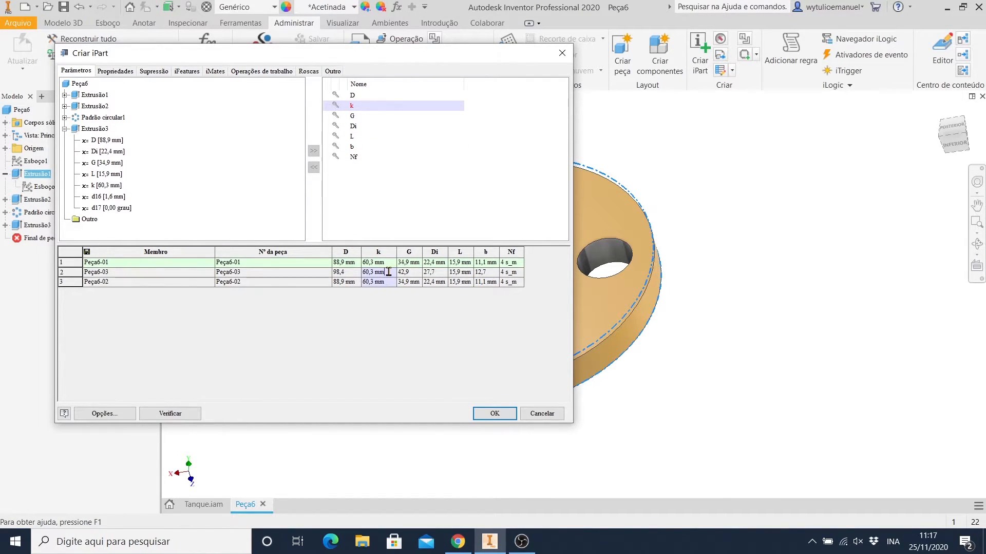
{"action": "left_click_drag", "start_coordinate": [388, 272], "coordinate": [363, 274]}
{"action": "type", "text": "69,8"}
{"action": "left_click", "coordinate": [432, 273]}
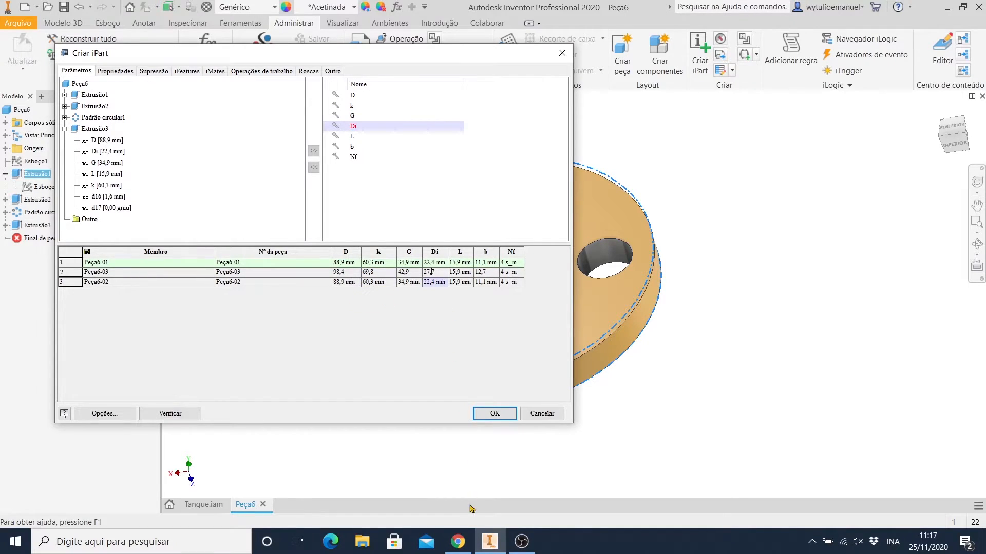
- Compare the 3/4" flange's L dimension and hole count in the Chrome table with L and Nf in Inventor's second iPart row
{"action": "left_click", "coordinate": [452, 544]}
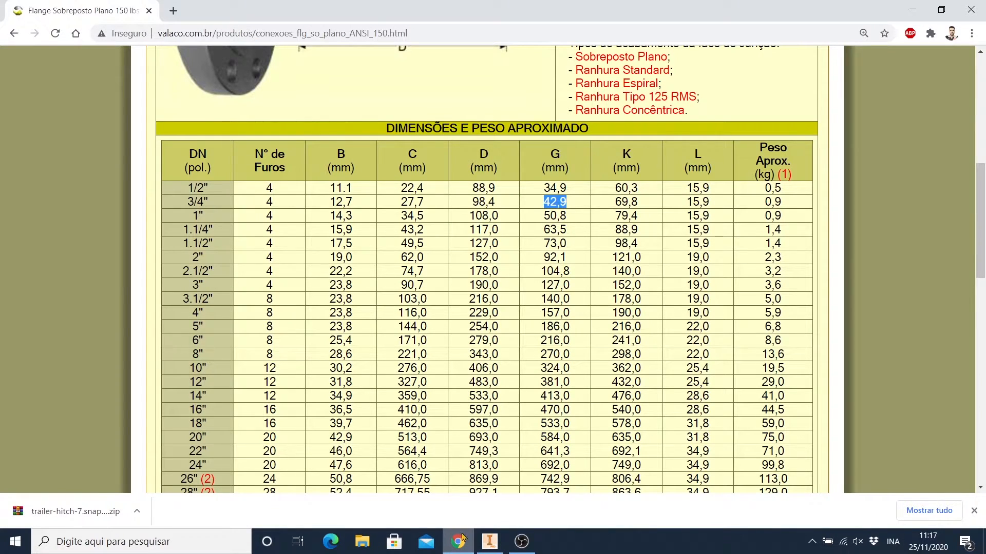
{"action": "left_click_drag", "start_coordinate": [716, 203], "coordinate": [686, 203]}
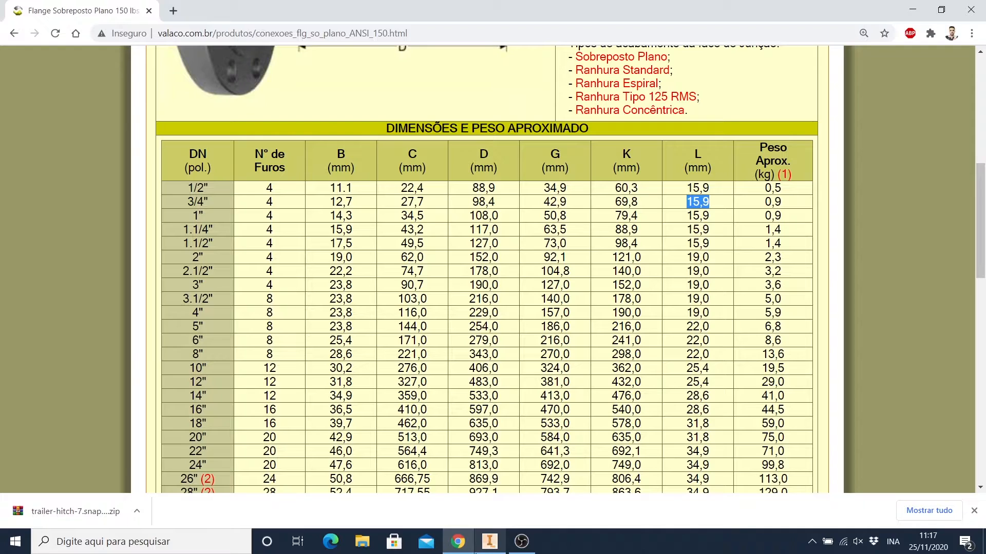
{"action": "left_click", "coordinate": [484, 548]}
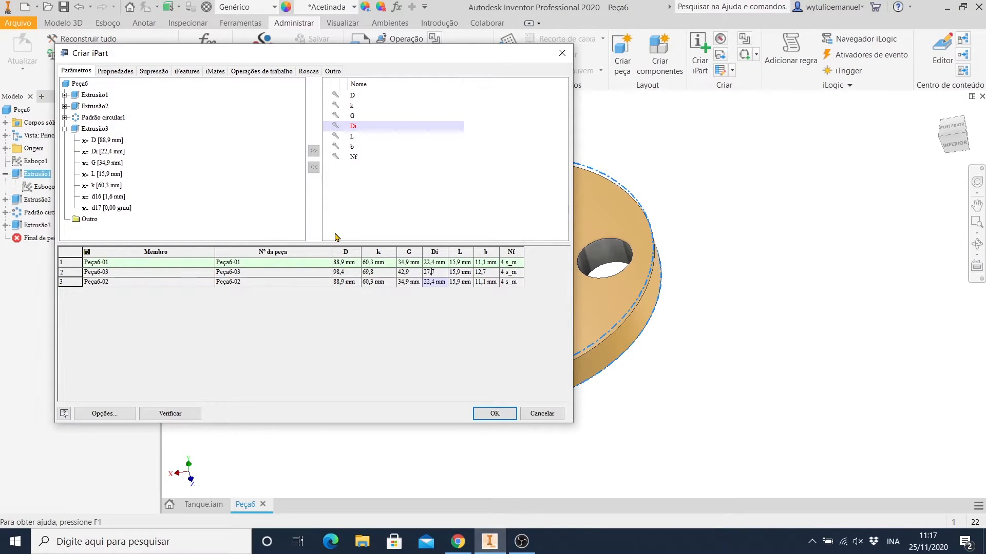
{"action": "left_click", "coordinate": [450, 276]}
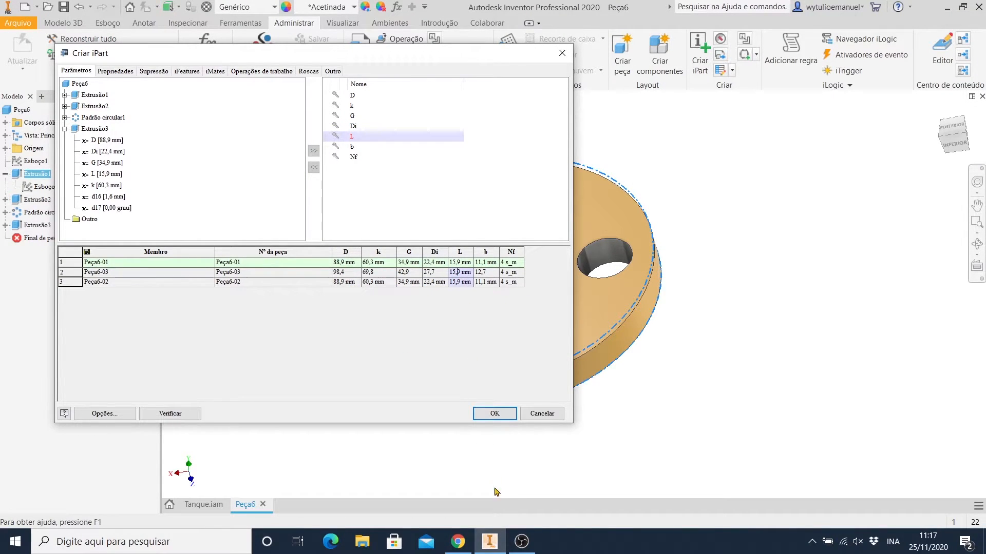
{"action": "left_click", "coordinate": [488, 543]}
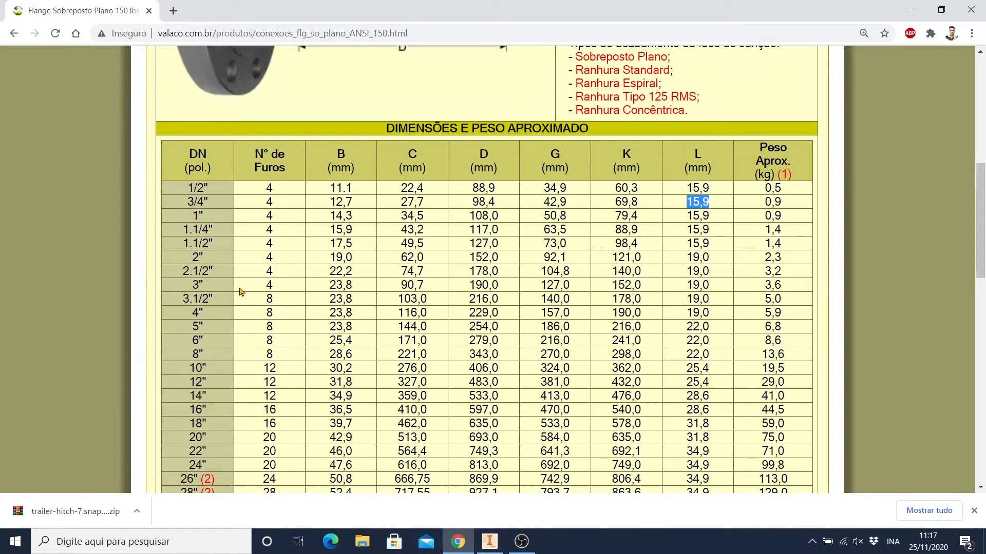
{"action": "left_click", "coordinate": [490, 541]}
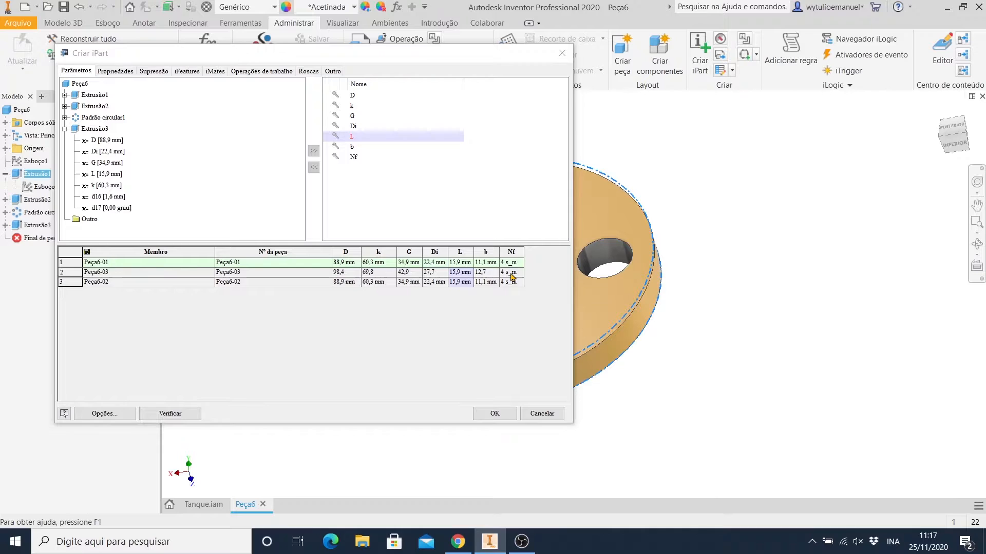
{"action": "left_click", "coordinate": [512, 272]}
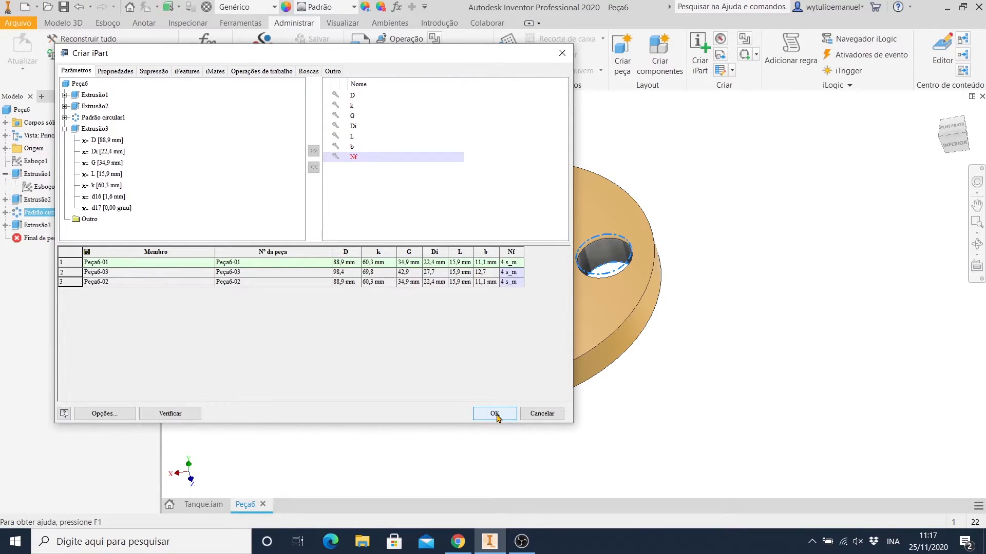
- Create the iPart from the completed table and expand its list of members in the model tree
{"action": "left_click", "coordinate": [494, 414]}
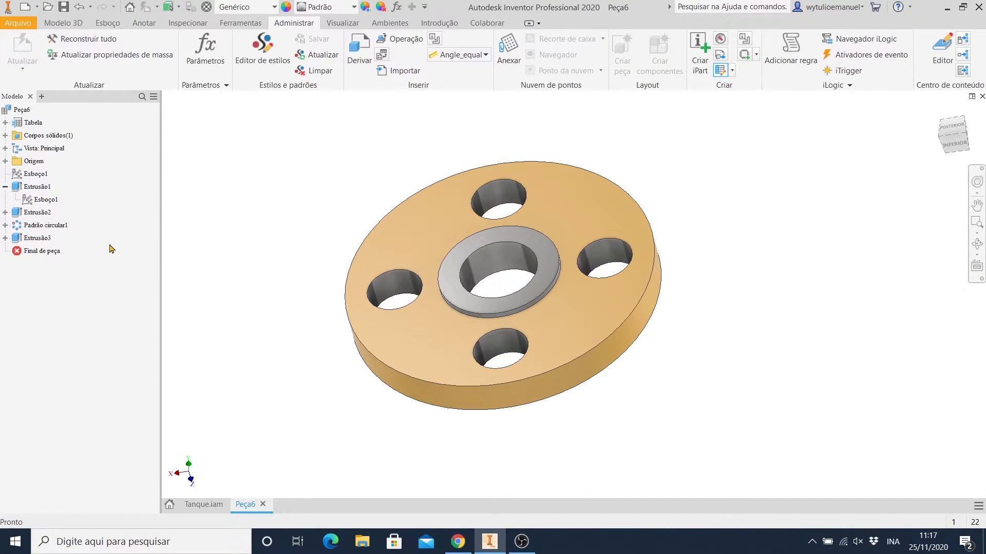
{"action": "left_click", "coordinate": [5, 187]}
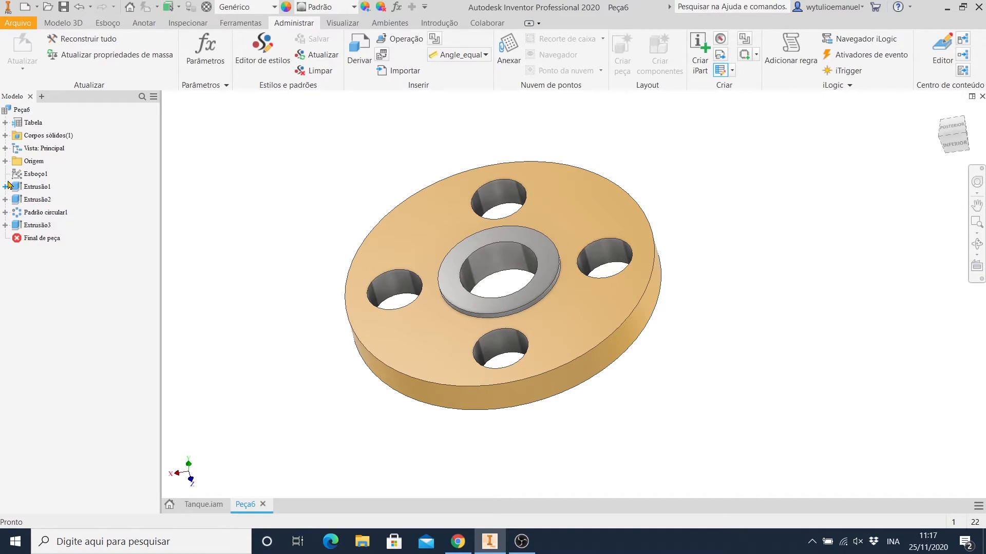
{"action": "left_click", "coordinate": [5, 122]}
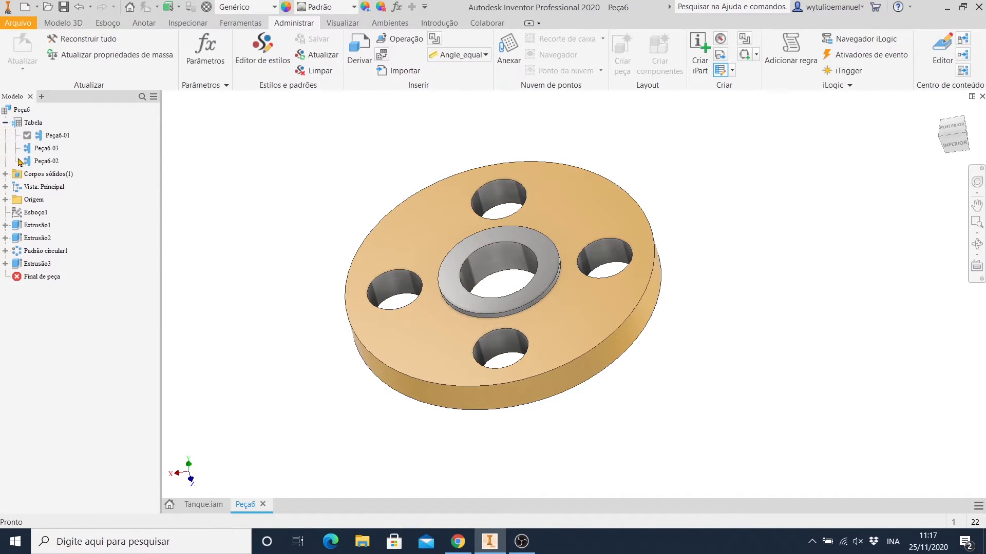
- Alternate the active iPart member between Peça6-01 and Peça6-03 to compare the two flange sizes
{"action": "left_click", "coordinate": [56, 135]}
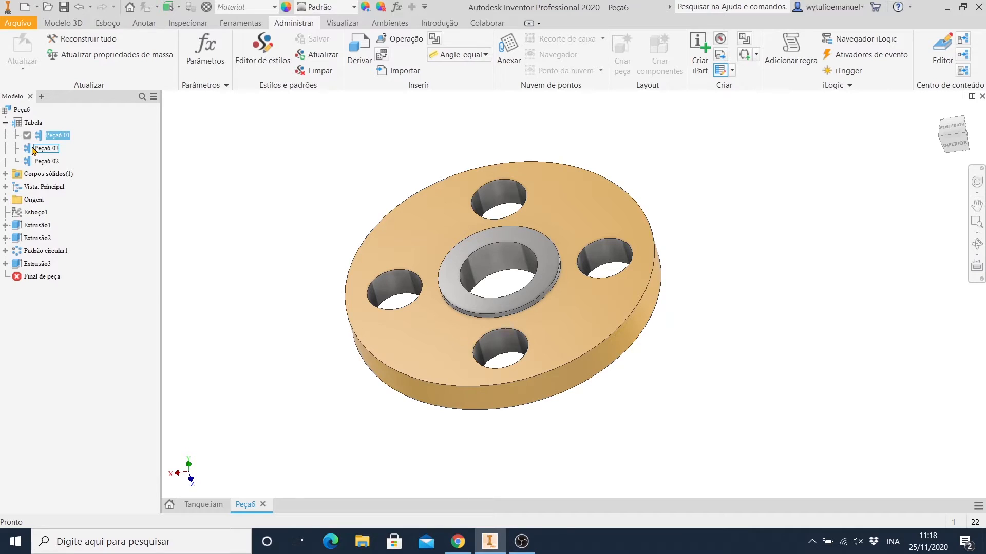
{"action": "double_click", "coordinate": [33, 149]}
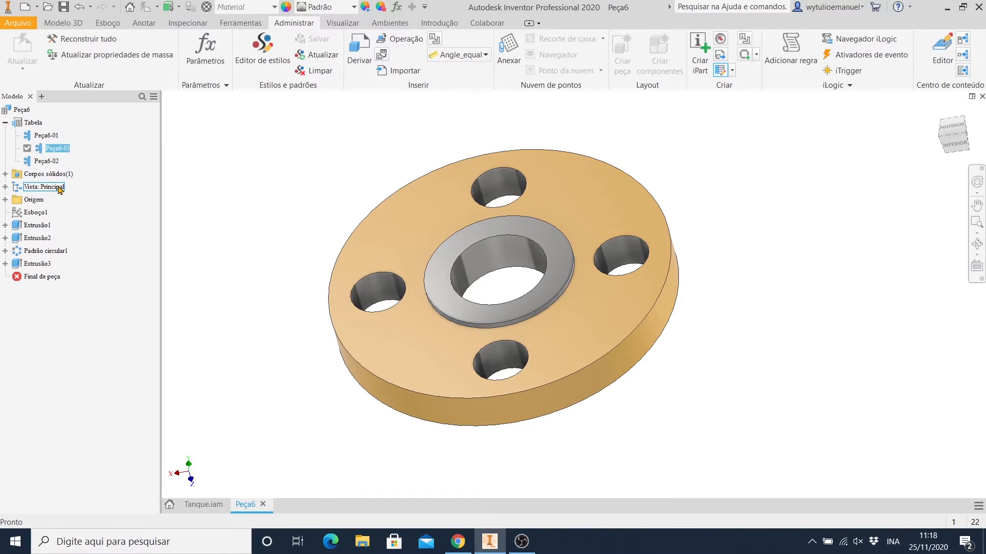
{"action": "double_click", "coordinate": [43, 135]}
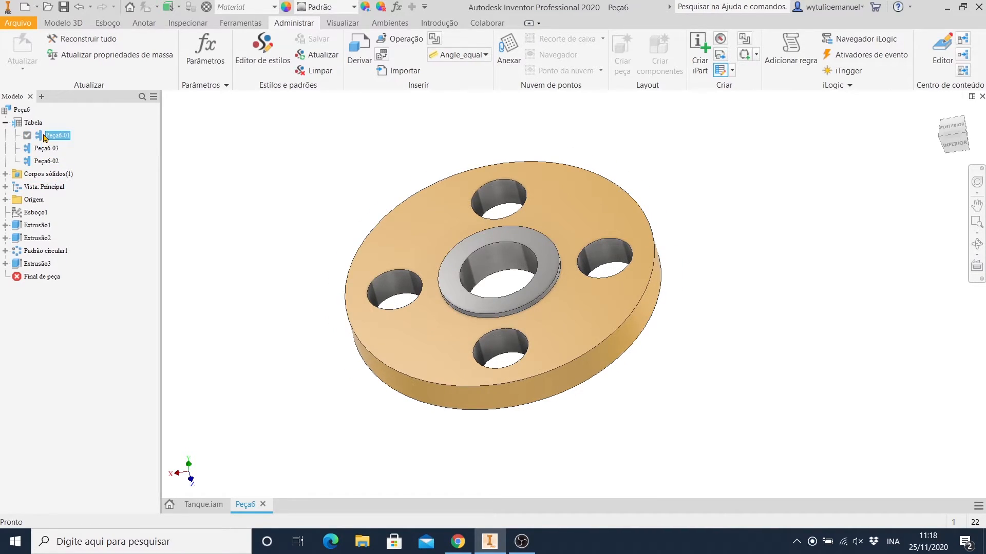
{"action": "double_click", "coordinate": [41, 148]}
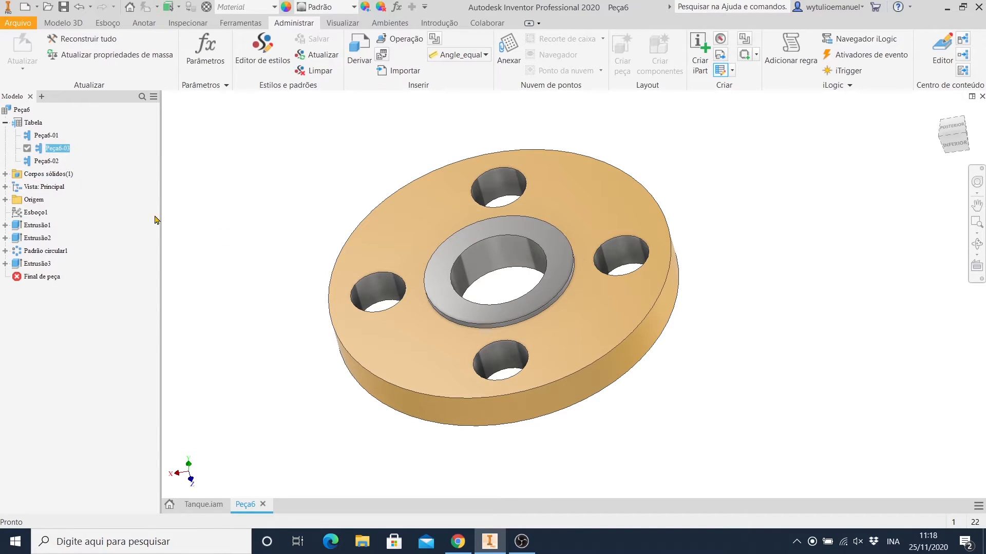
{"action": "double_click", "coordinate": [36, 135]}
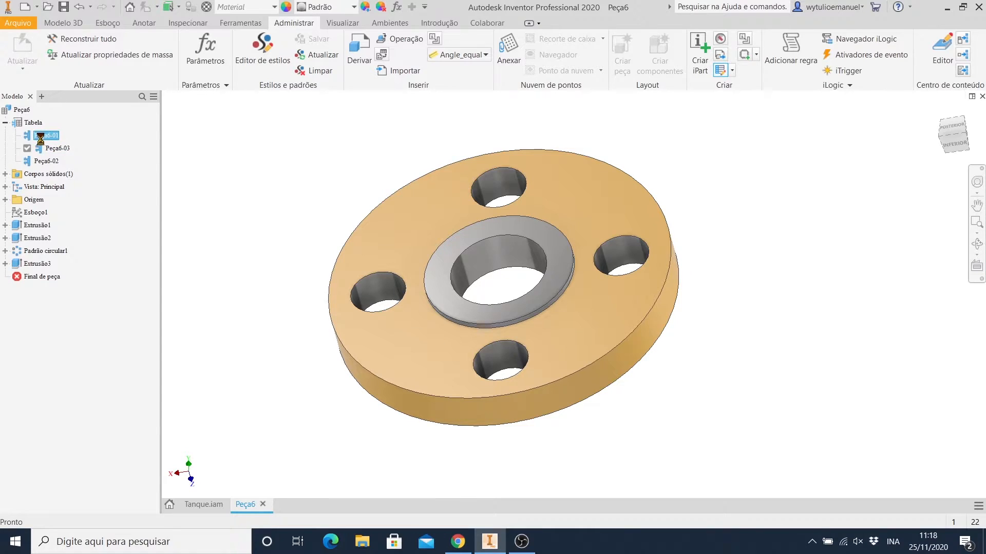
- Activate Peça6-03, reopen the iPart table and insert a fourth row below the Peça6-02 member
{"action": "double_click", "coordinate": [46, 148]}
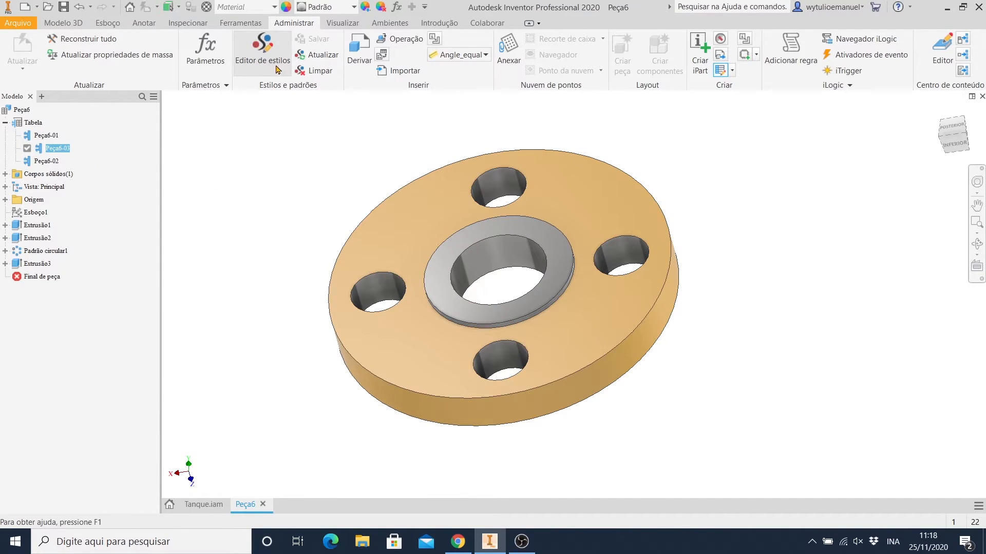
{"action": "left_click", "coordinate": [698, 61]}
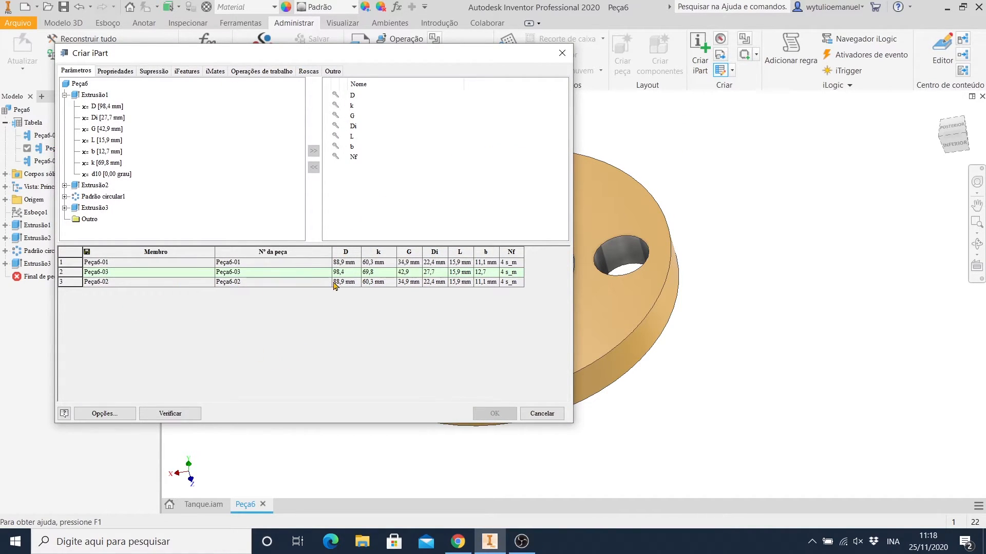
{"action": "left_click", "coordinate": [67, 282]}
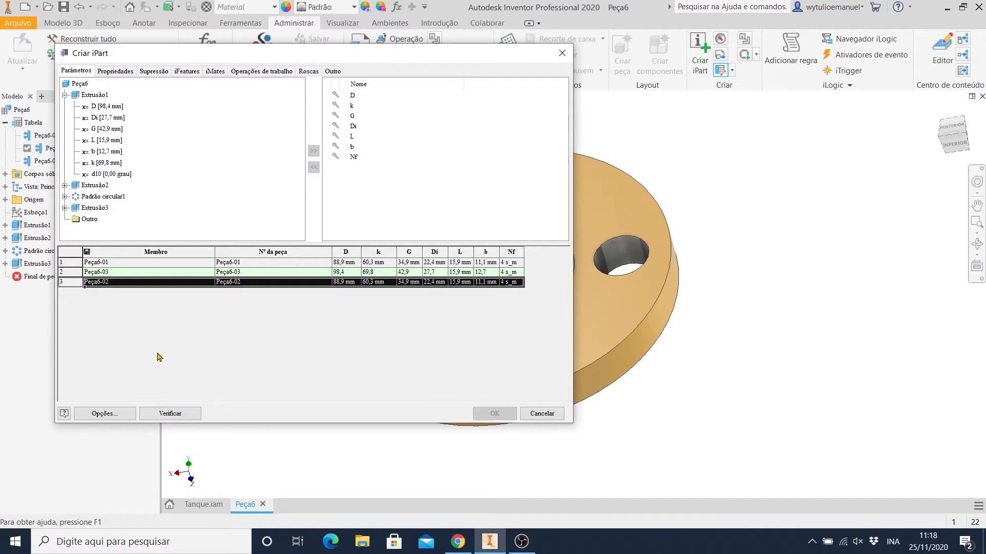
{"action": "right_click", "coordinate": [72, 283]}
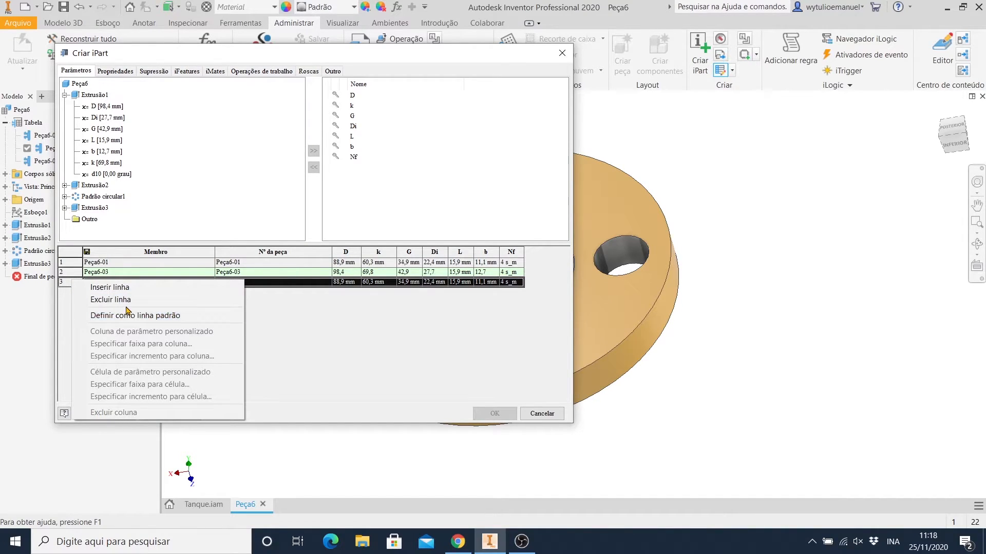
{"action": "left_click", "coordinate": [131, 290]}
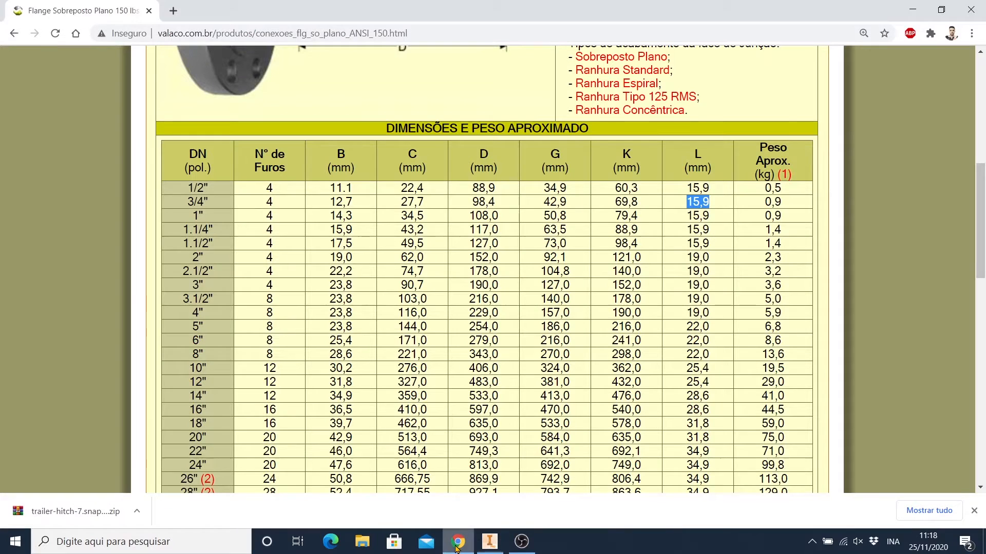
- Check the nominal sizes in the Chrome table and rename the first iPart member in Inventor as 1/2", accepting the member file name change
{"action": "left_click", "coordinate": [458, 541]}
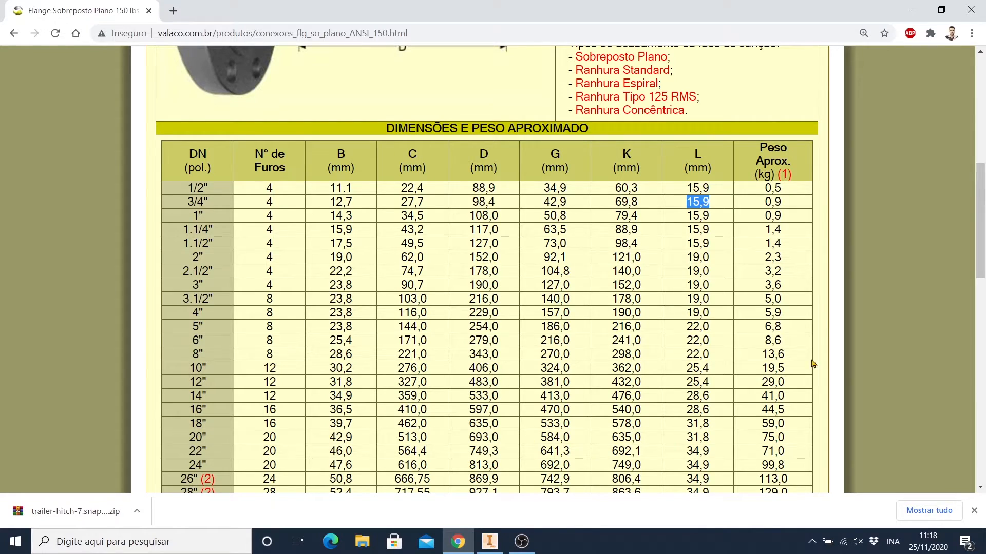
{"action": "left_click", "coordinate": [490, 541]}
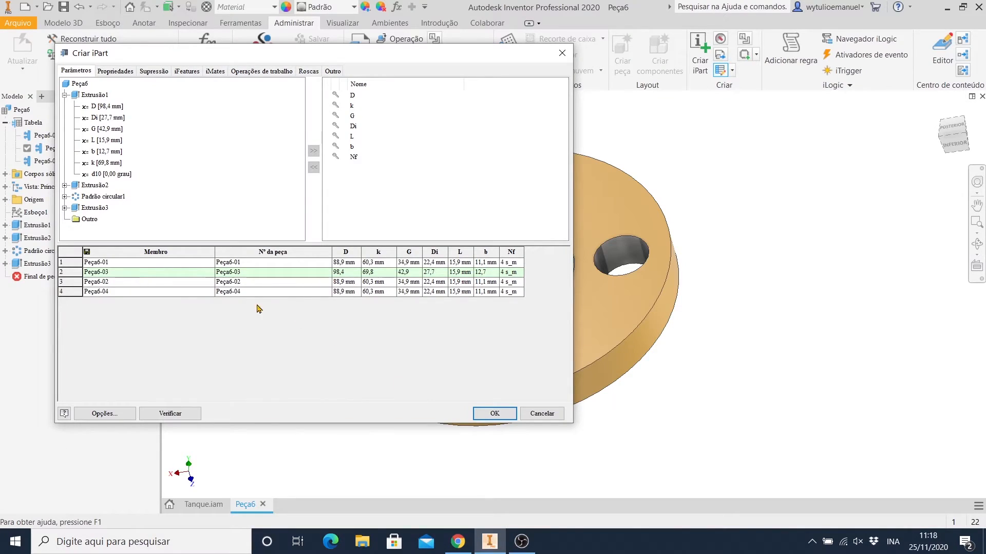
{"action": "left_click", "coordinate": [111, 263]}
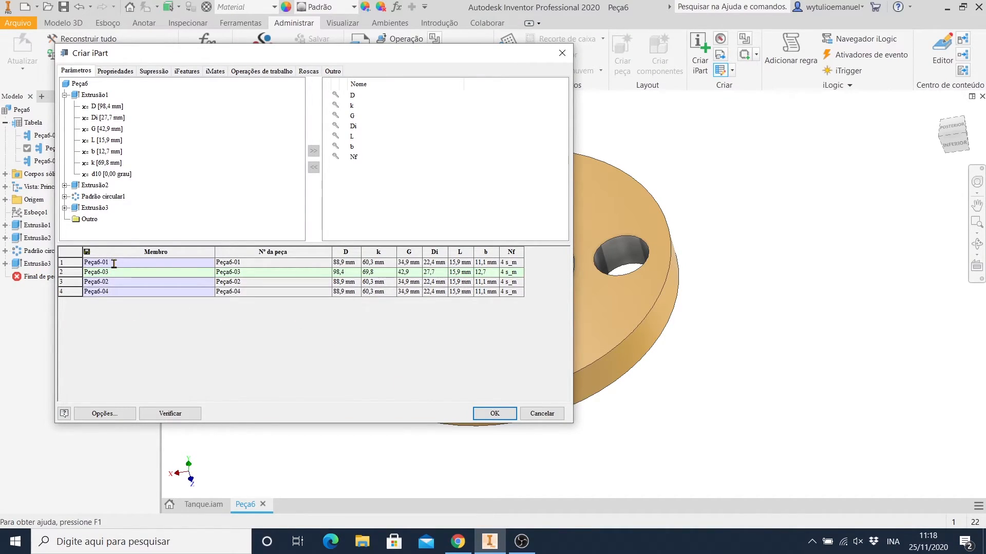
{"action": "key", "text": "BackSpace"}
{"action": "left_click", "coordinate": [107, 274]}
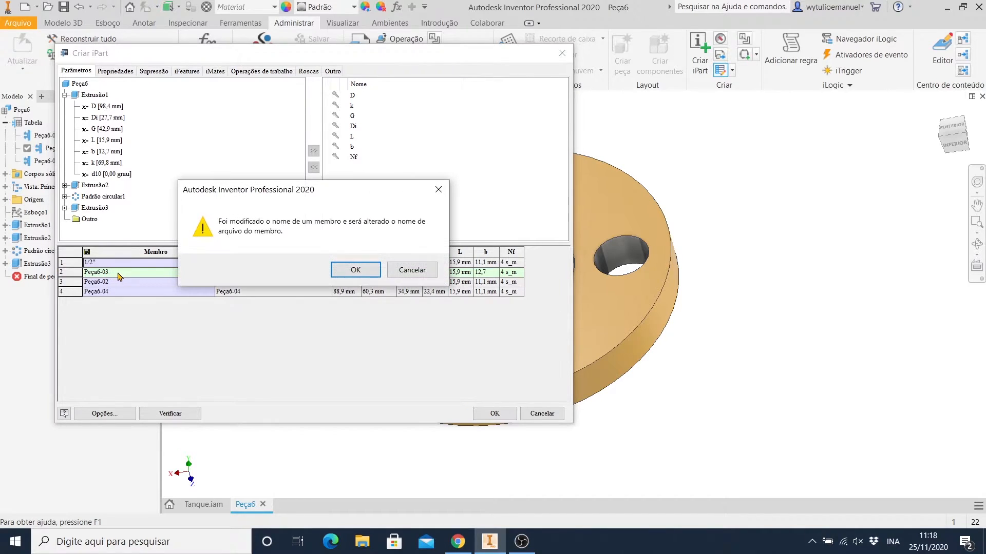
{"action": "left_click", "coordinate": [361, 271]}
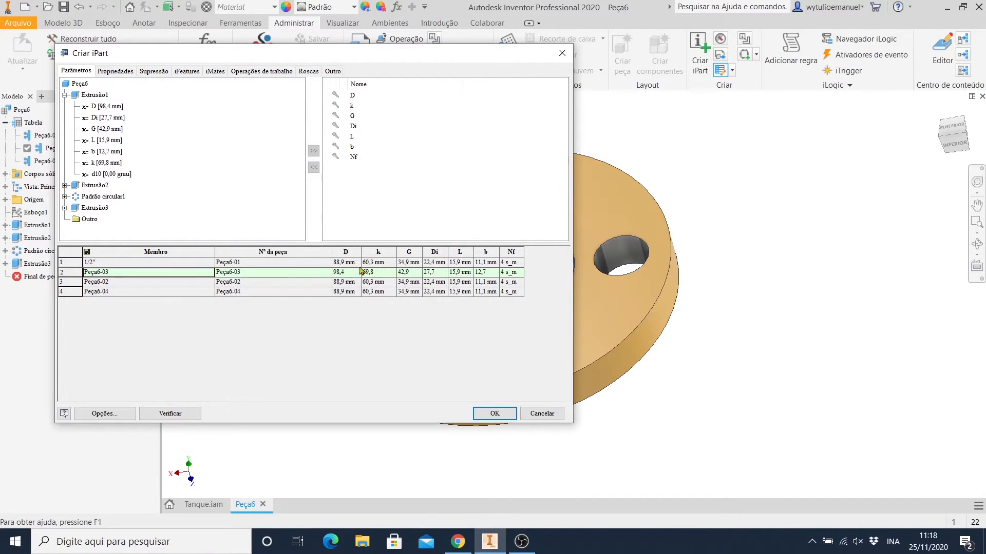
- Check the second nominal size in the Chrome table and rename Inventor's second iPart member as 3/4"
{"action": "left_click", "coordinate": [113, 272]}
{"action": "left_click_drag", "start_coordinate": [114, 272], "coordinate": [78, 273]}
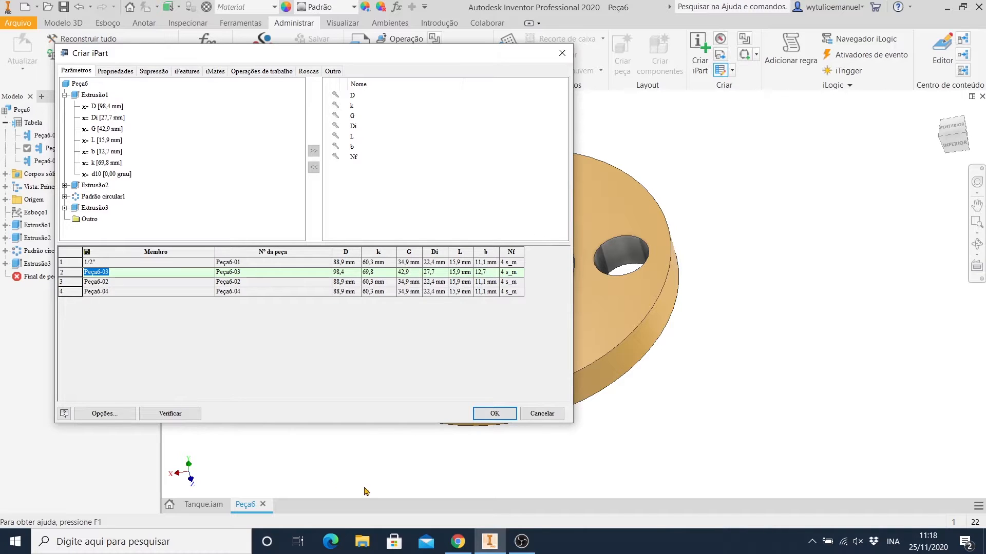
{"action": "left_click", "coordinate": [465, 546]}
{"action": "left_click", "coordinate": [466, 547]}
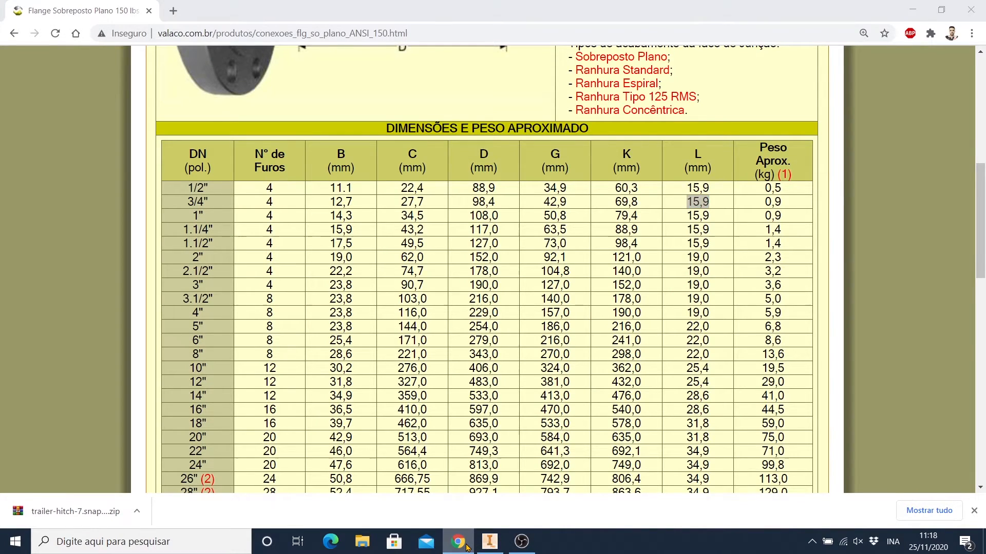
{"action": "type", "text": "3"}
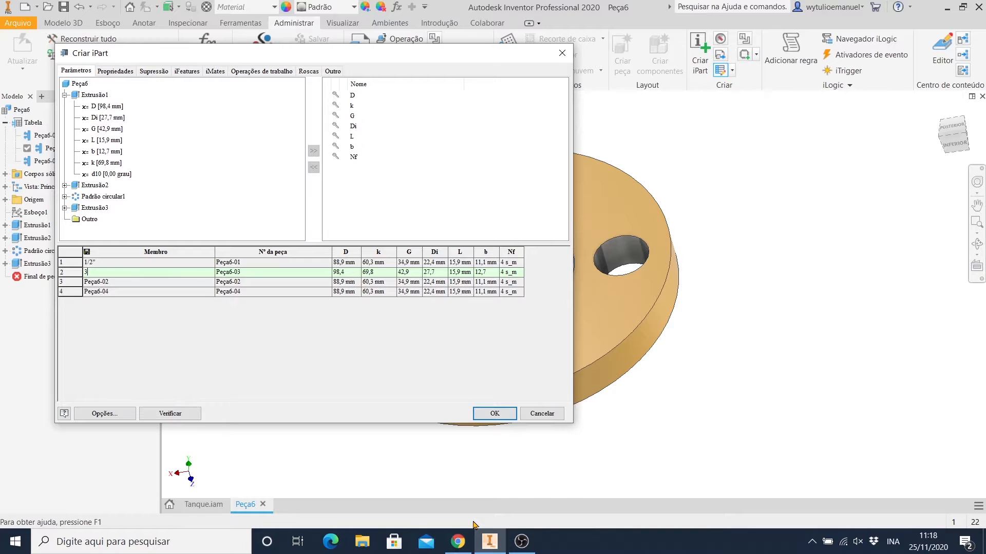
{"action": "type", "text": "/4\""}
- Rename the third iPart member as 1"
{"action": "left_click", "coordinate": [130, 285]}
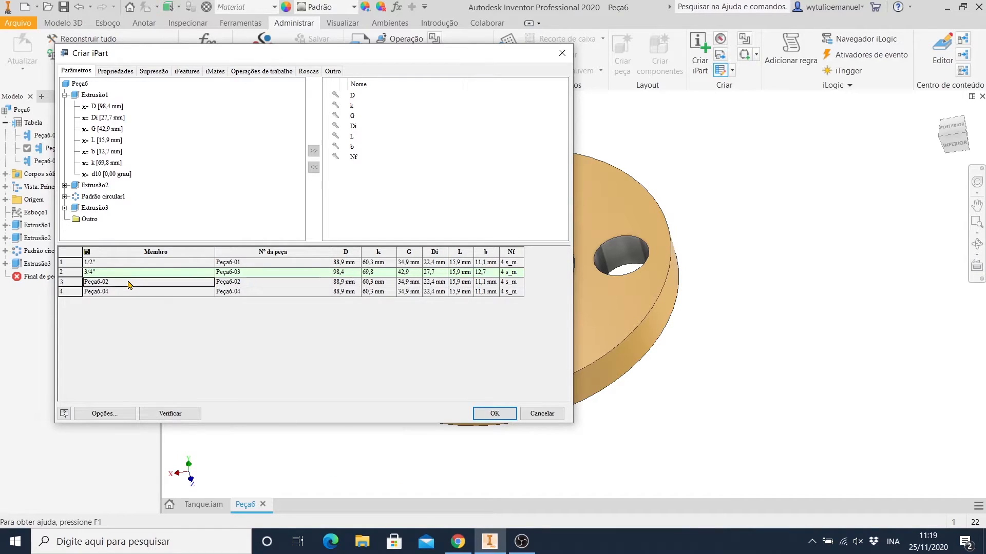
{"action": "left_click", "coordinate": [128, 282]}
{"action": "type", "text": "1"}
{"action": "type", "text": "'"}
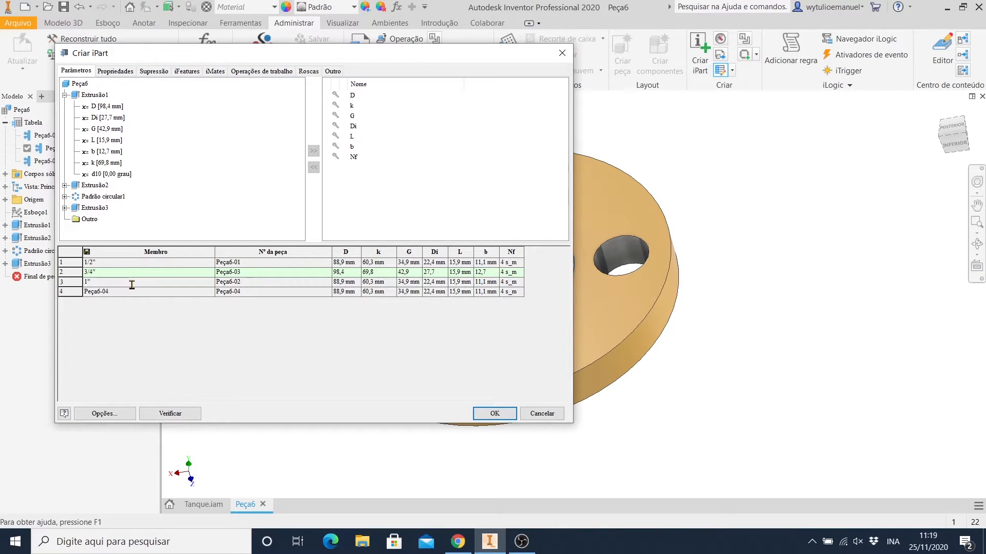
- Look up the nominal size for the fourth iPart member in the Chrome table and return to Inventor
{"action": "left_click", "coordinate": [115, 292]}
{"action": "left_click", "coordinate": [458, 544]}
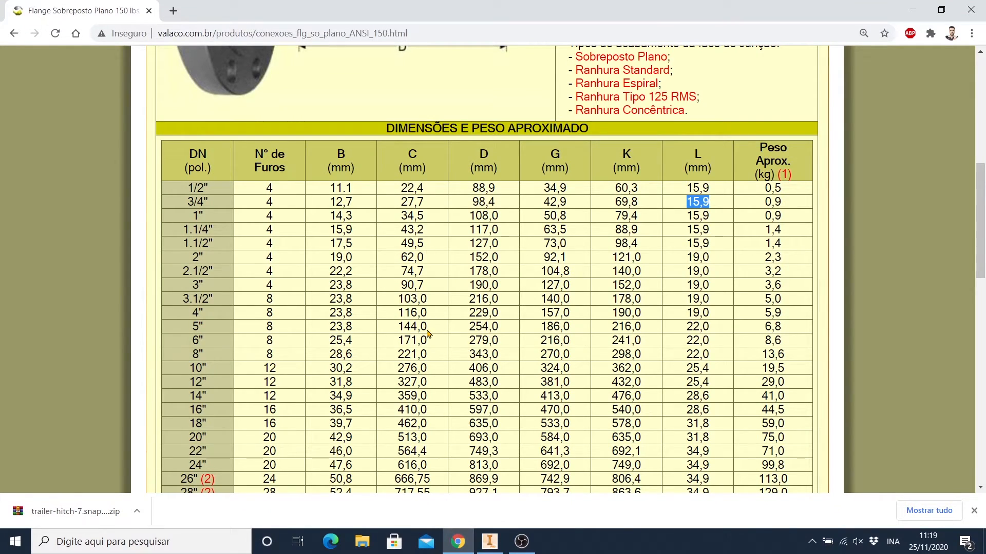
{"action": "left_click", "coordinate": [489, 542]}
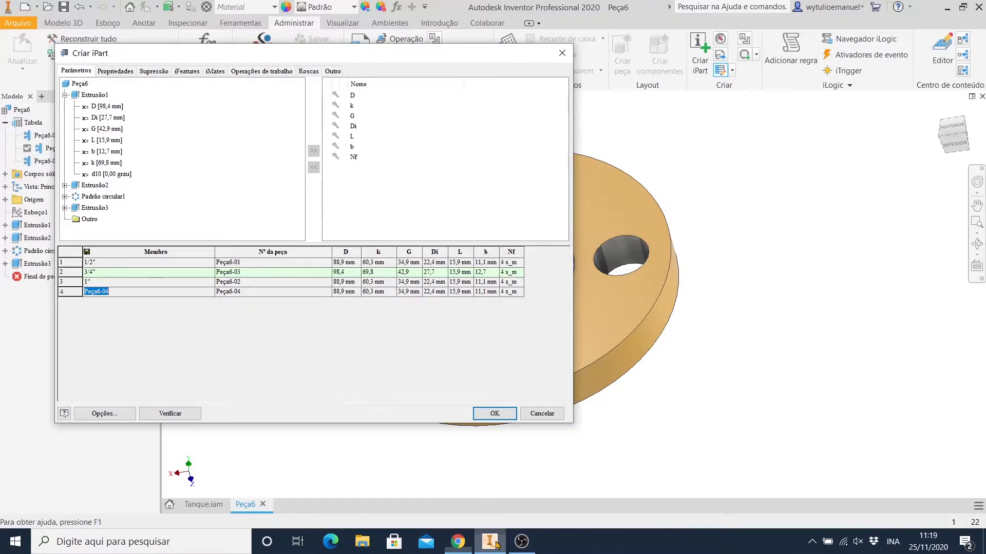
- Set the 1/2" row as the default iPart member and apply the table changes
{"action": "left_click", "coordinate": [71, 281]}
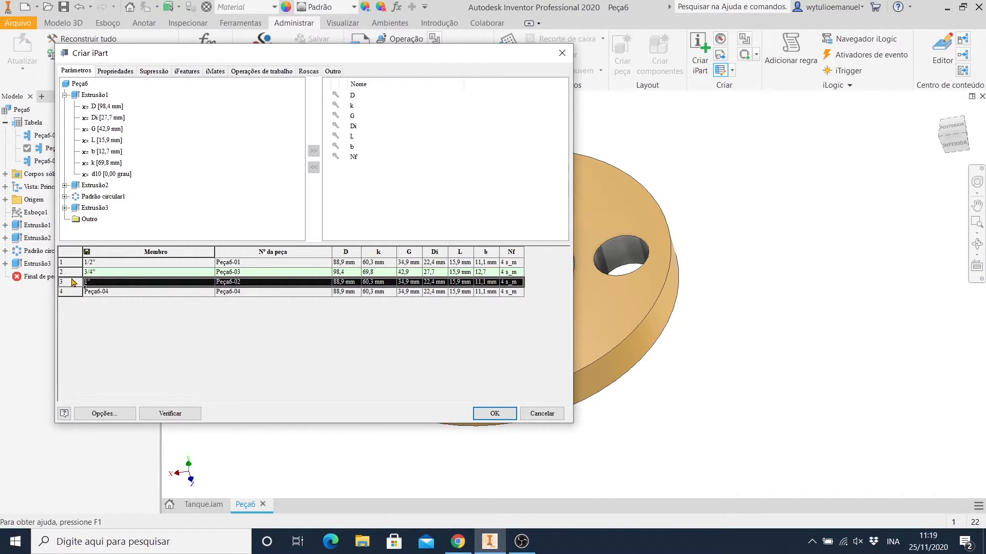
{"action": "right_click", "coordinate": [72, 266]}
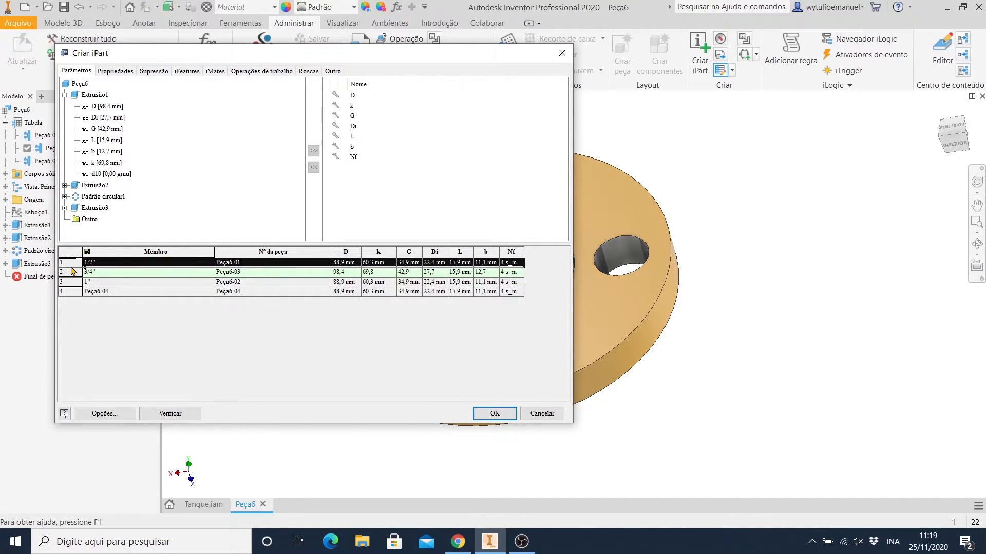
{"action": "left_click", "coordinate": [104, 307]}
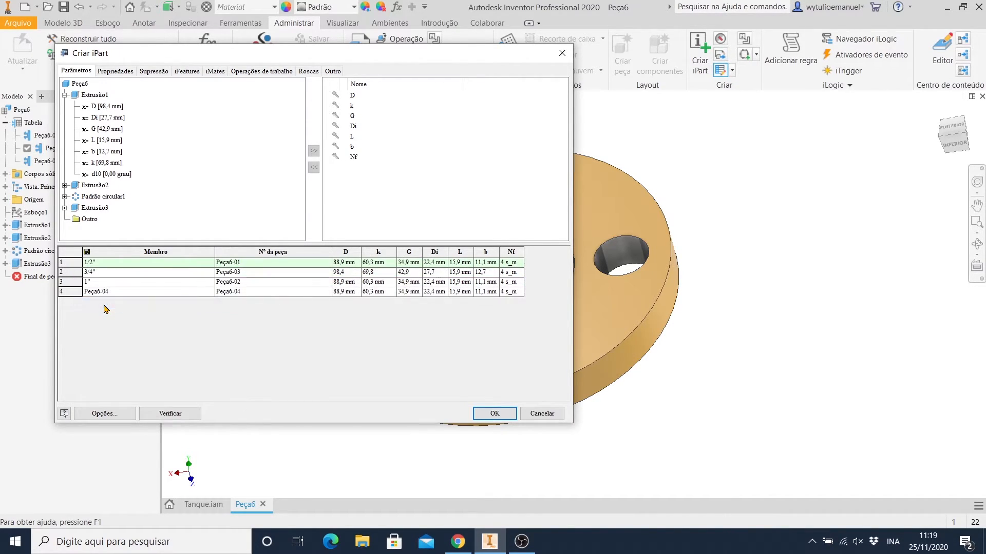
{"action": "left_click", "coordinate": [501, 411]}
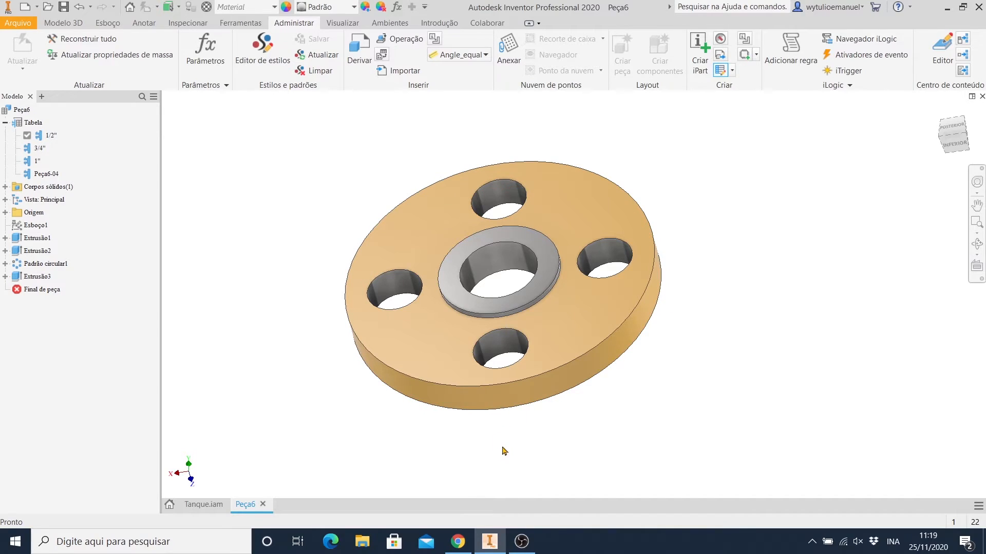
- Open Flange Sobreposto B16.5 - 150 LBS from the Flanges folder and select the DiâmExt column in its iPart table
{"action": "left_click", "coordinate": [699, 52]}
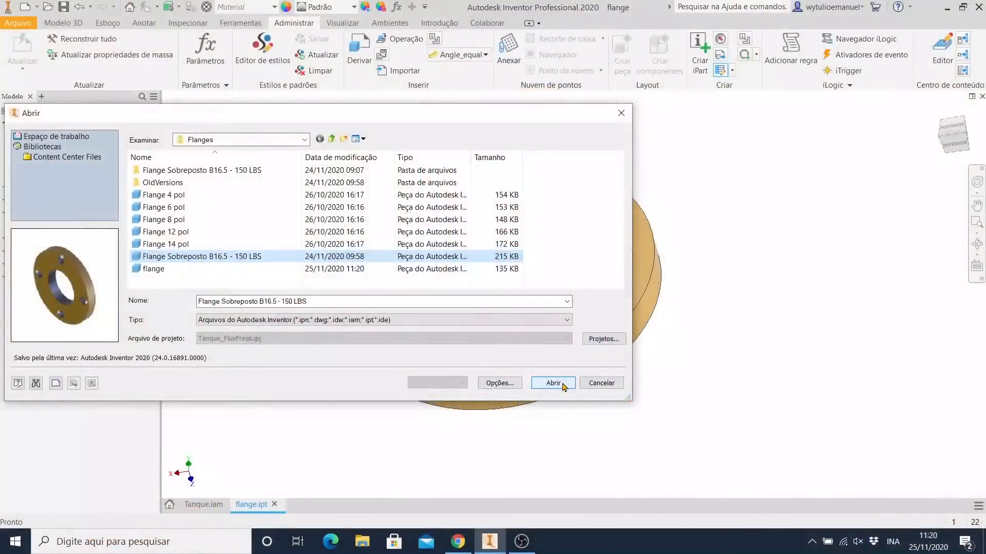
{"action": "left_click", "coordinate": [553, 382]}
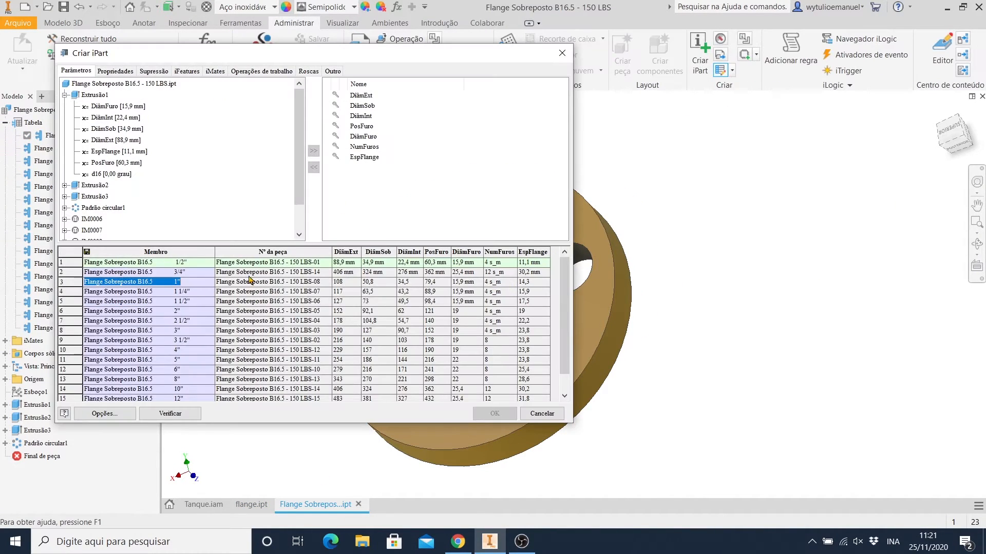
{"action": "left_click", "coordinate": [350, 252]}
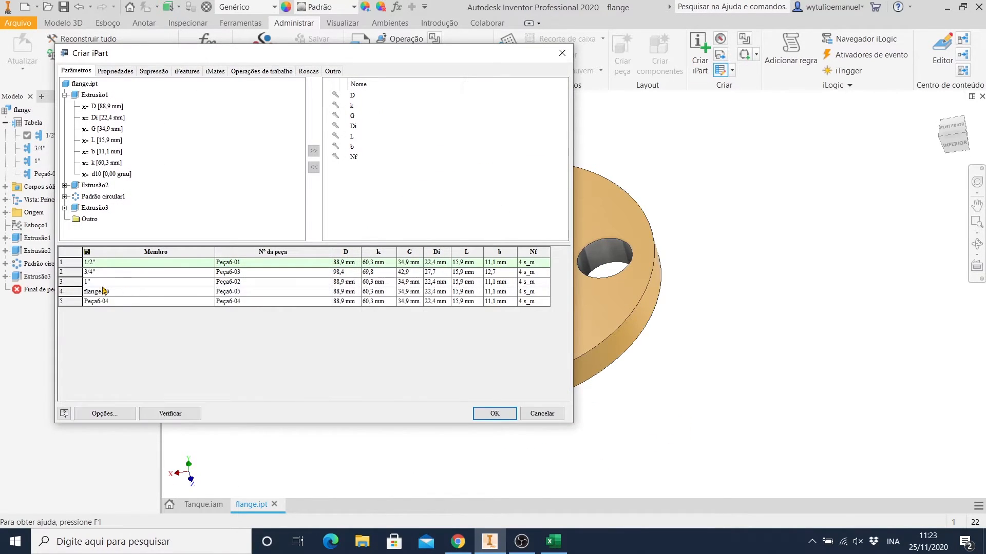
- Insert further member rows near the end of the iPart table of flange.ipt
{"action": "right_click", "coordinate": [74, 304]}
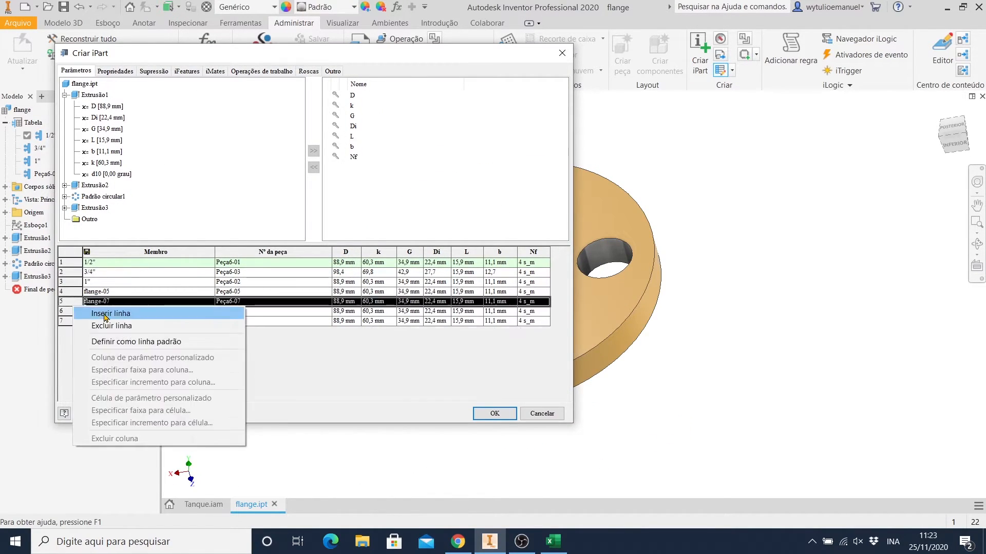
{"action": "left_click", "coordinate": [104, 313]}
{"action": "right_click", "coordinate": [77, 401]}
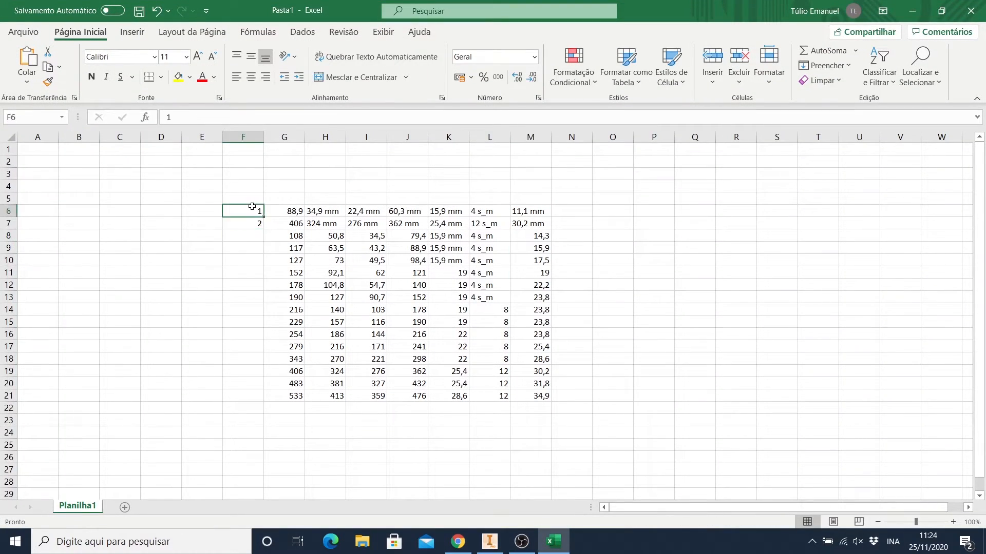
- In Excel, fill the number series starting with 1 and 2 in F6:F7 down beside the flange dimensions, then return to Inventor's iPart table
{"action": "left_click_drag", "start_coordinate": [252, 207], "coordinate": [252, 224]}
{"action": "double_click", "coordinate": [263, 230]}
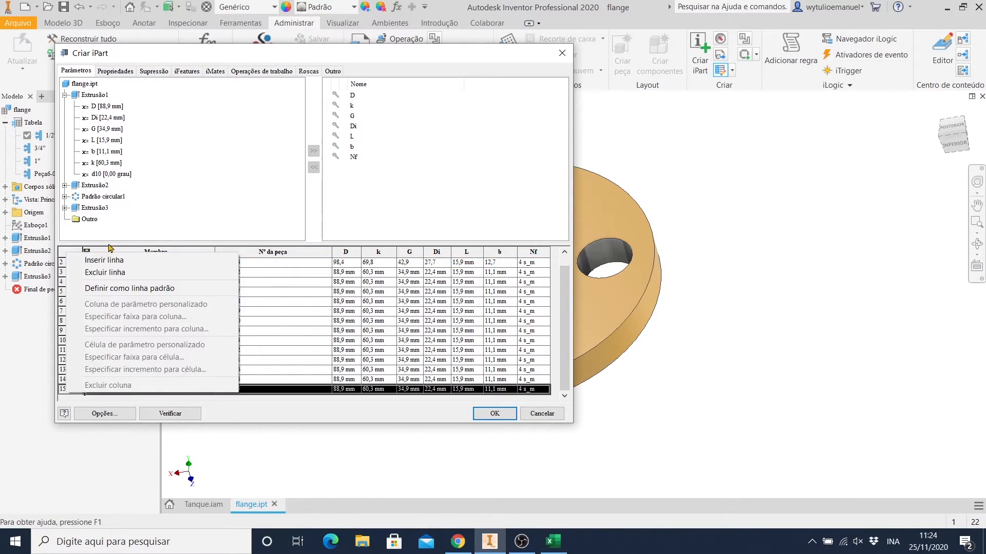
{"action": "key", "text": "Escape"}
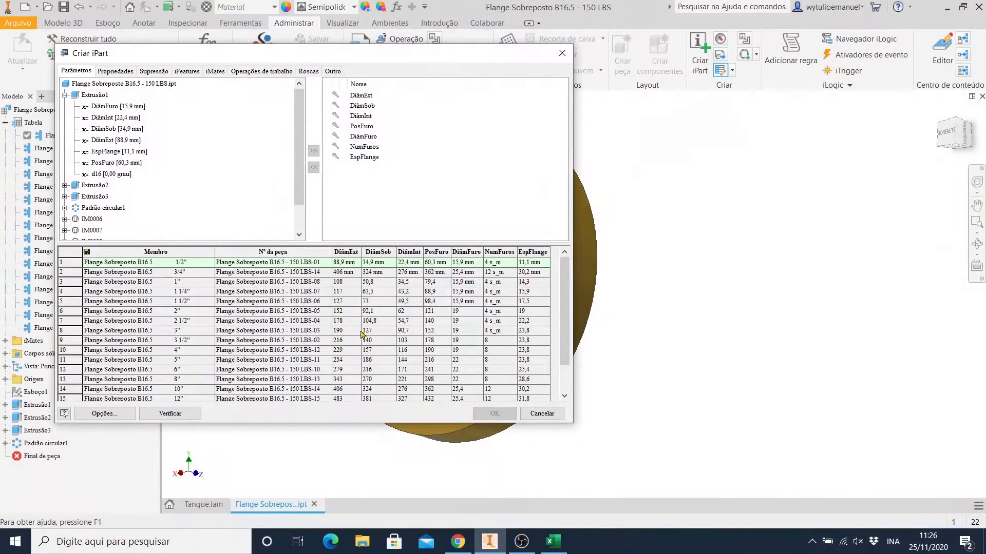
- Compare the finished iPart table's 14" row with the Chrome size table and move Inventor's iPart dialog to uncover the member list
{"action": "scroll", "coordinate": [201, 331], "scroll_direction": "down", "scroll_amount": 2}
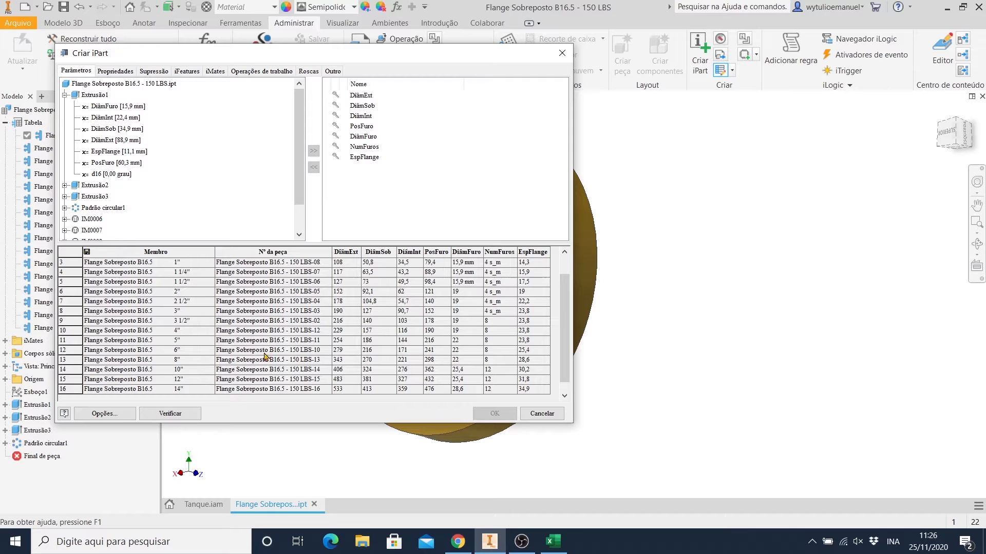
{"action": "left_click", "coordinate": [457, 542]}
{"action": "scroll", "coordinate": [194, 177], "scroll_direction": "down", "scroll_amount": 3}
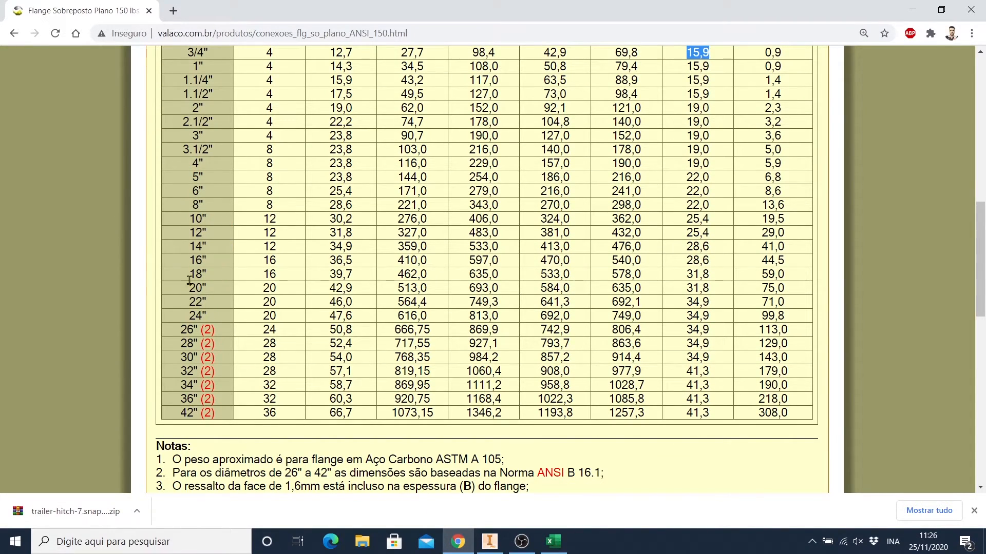
{"action": "left_click_drag", "start_coordinate": [194, 252], "coordinate": [691, 247]}
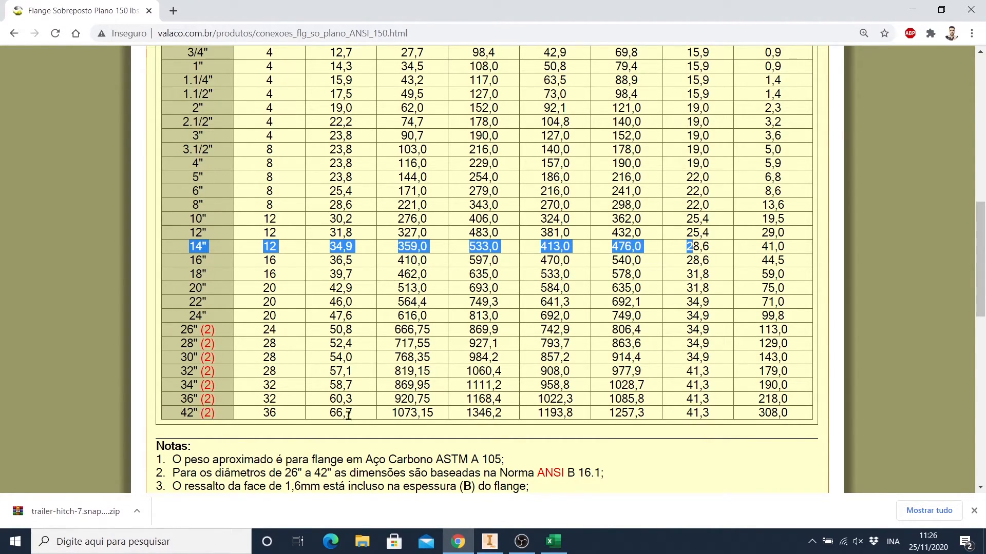
{"action": "scroll", "coordinate": [438, 415], "scroll_direction": "up", "scroll_amount": 3}
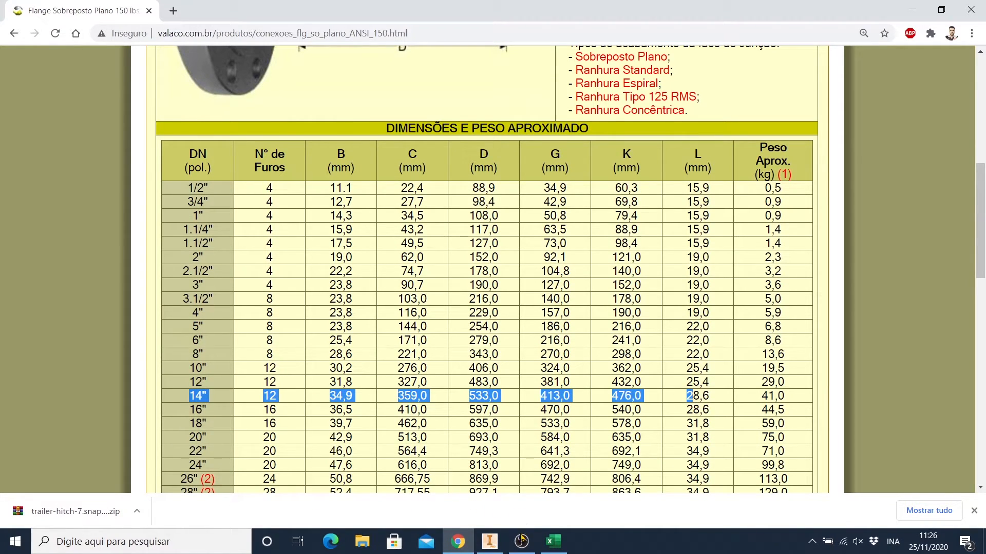
{"action": "left_click", "coordinate": [489, 541]}
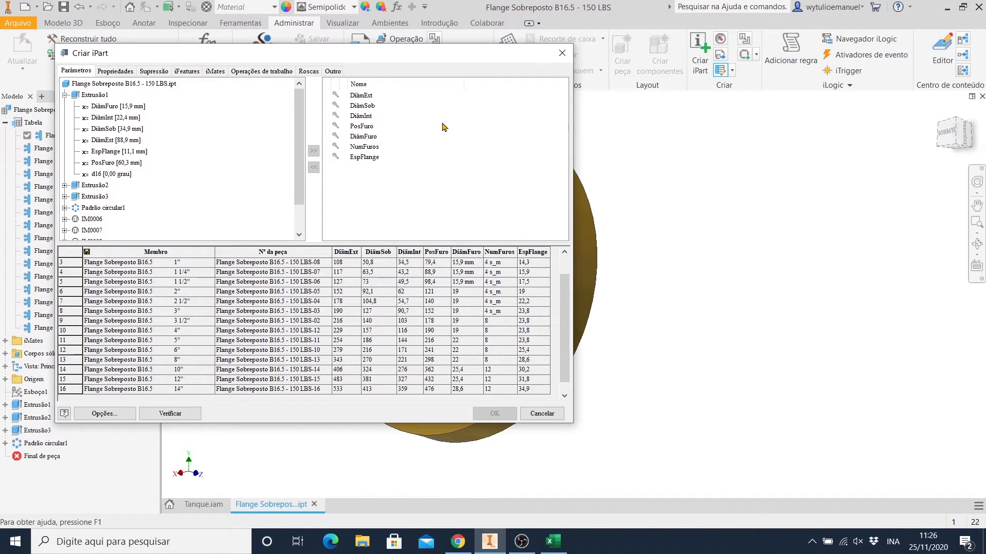
{"action": "left_click_drag", "start_coordinate": [444, 57], "coordinate": [532, 51]}
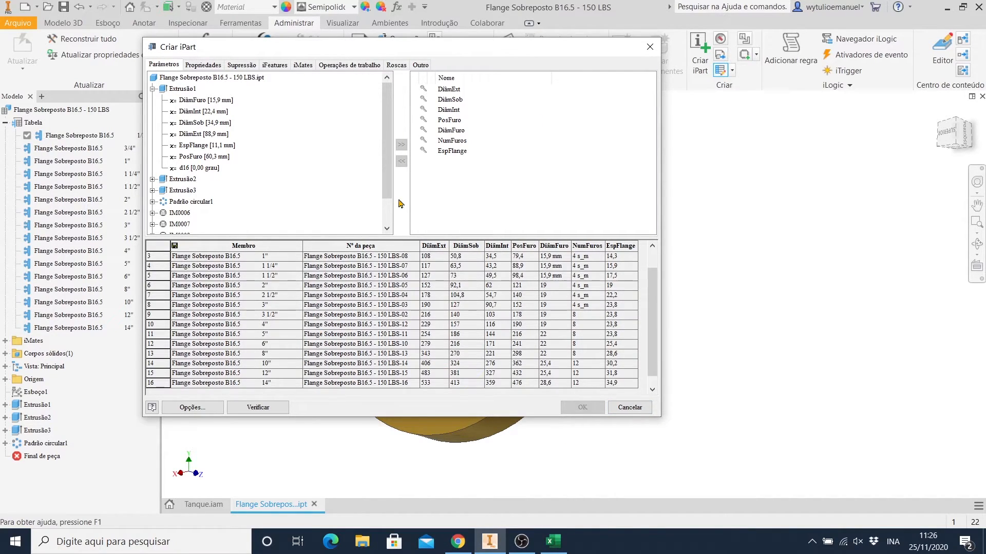
{"action": "left_click_drag", "start_coordinate": [447, 56], "coordinate": [511, 73]}
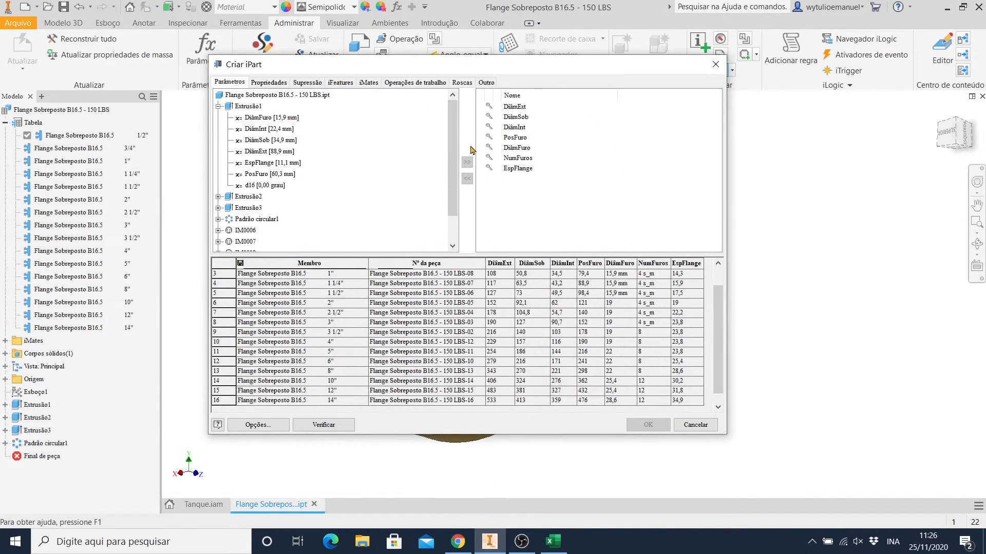
- Define the 12" member, row 15, as the default row of the flange's iPart table and accept the table
{"action": "scroll", "coordinate": [282, 334], "scroll_direction": "up", "scroll_amount": 1}
{"action": "scroll", "coordinate": [252, 289], "scroll_direction": "down", "scroll_amount": 1}
{"action": "left_click", "coordinate": [219, 399]}
{"action": "left_click", "coordinate": [236, 391]}
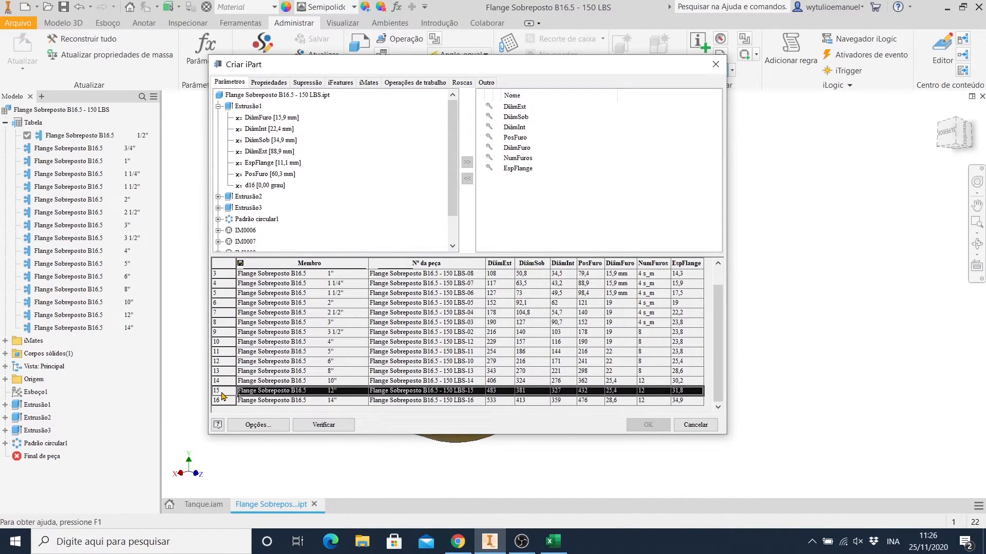
{"action": "right_click", "coordinate": [220, 392]}
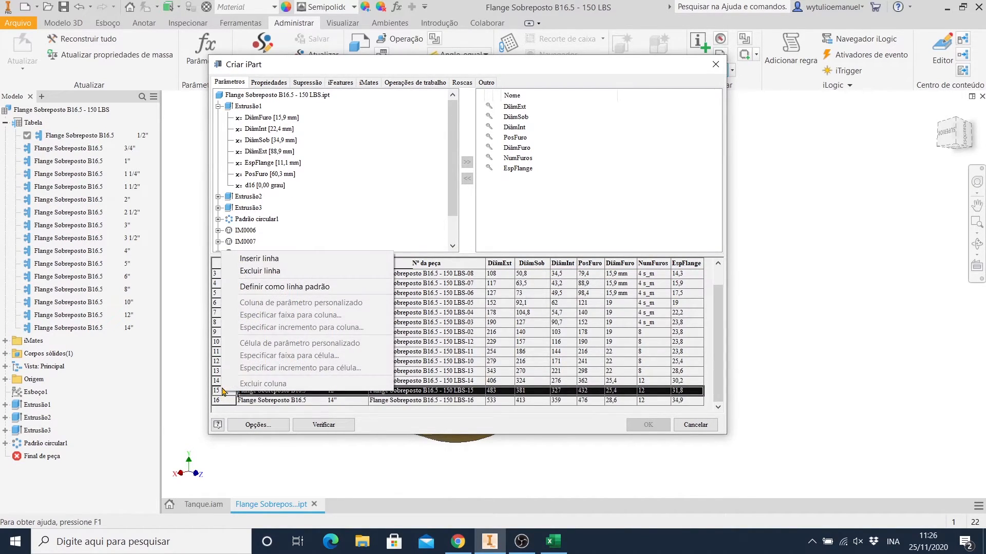
{"action": "left_click", "coordinate": [282, 288]}
{"action": "left_click", "coordinate": [642, 425]}
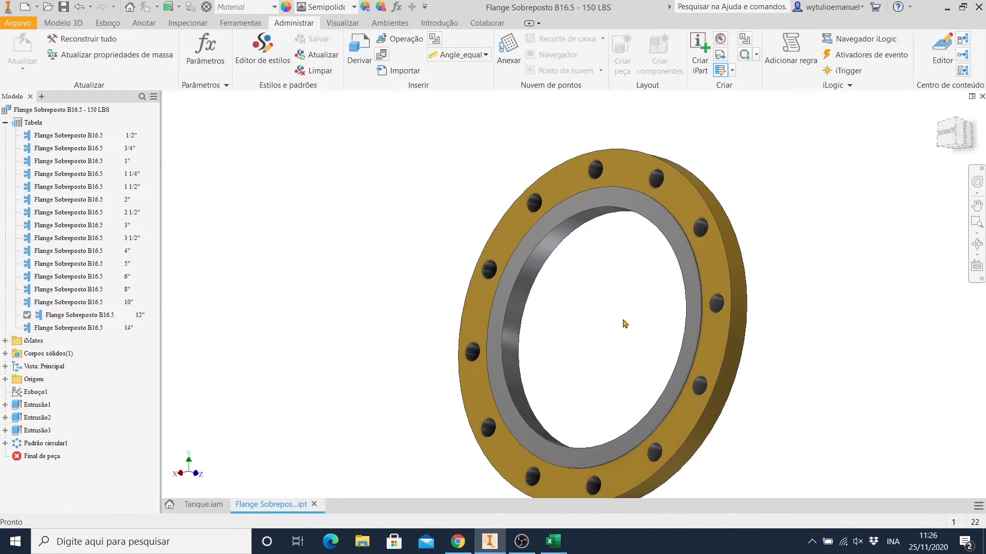
{"action": "scroll", "coordinate": [624, 324], "scroll_direction": "up", "scroll_amount": 5}
{"action": "scroll", "coordinate": [659, 366], "scroll_direction": "down", "scroll_amount": 6}
{"action": "scroll", "coordinate": [572, 338], "scroll_direction": "up", "scroll_amount": 5}
{"action": "scroll", "coordinate": [592, 272], "scroll_direction": "down", "scroll_amount": 3}
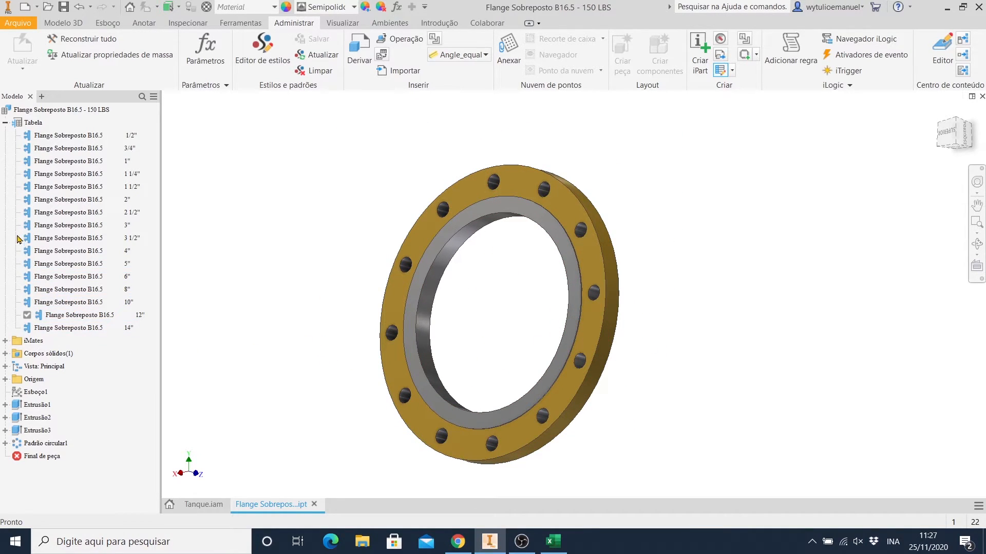
{"action": "left_click", "coordinate": [6, 123]}
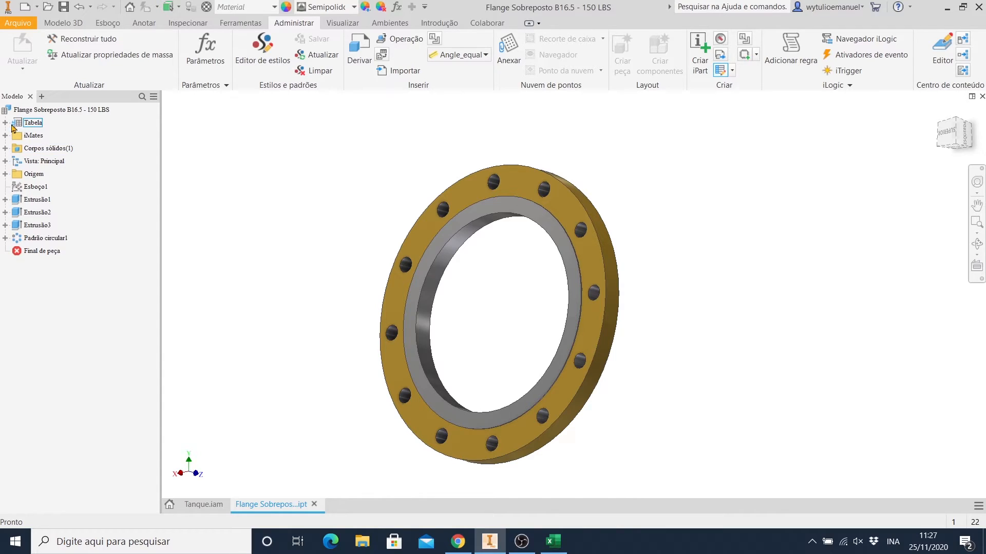
{"action": "left_click", "coordinate": [5, 124]}
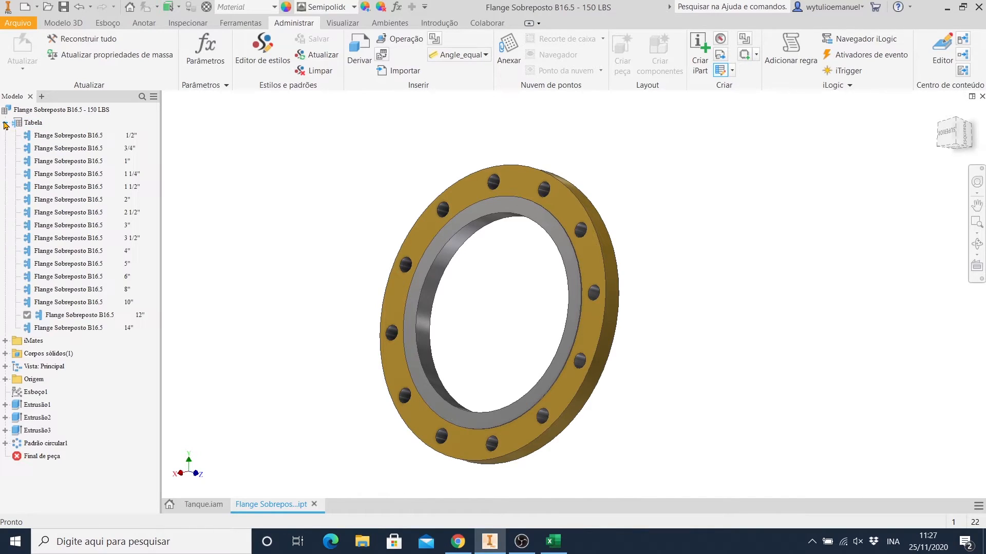
- Activate flange members of increasing size in turn, including 1/2", 1 1/4", 1 1/2", 2", 3", 6" and 10", ending with 14" active
{"action": "double_click", "coordinate": [80, 136]}
{"action": "double_click", "coordinate": [82, 174]}
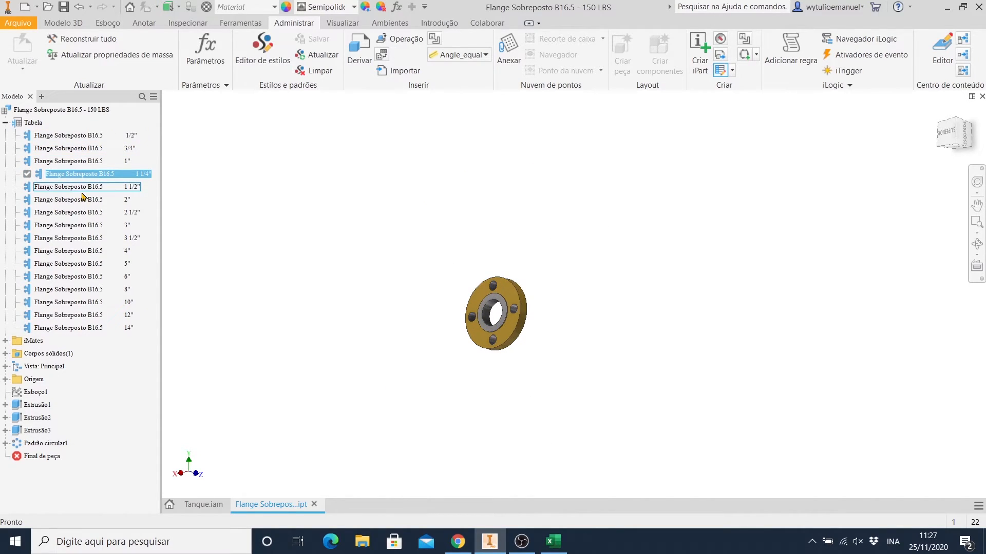
{"action": "double_click", "coordinate": [83, 188]}
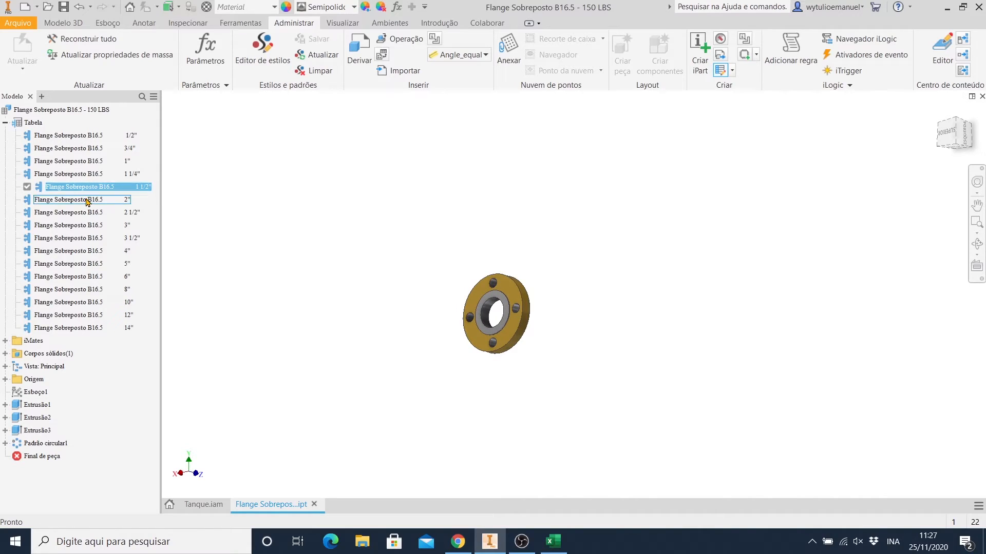
{"action": "double_click", "coordinate": [87, 199]}
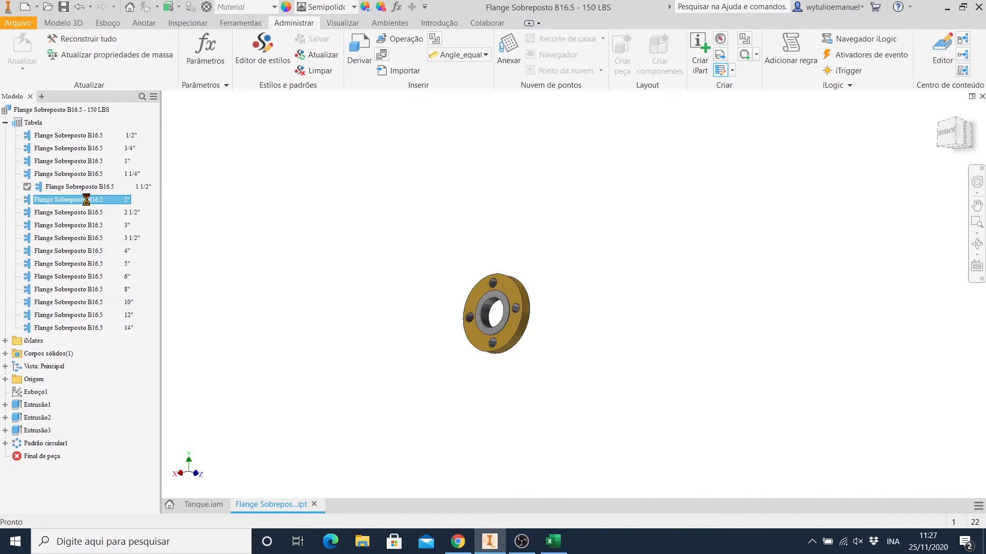
{"action": "double_click", "coordinate": [102, 224]}
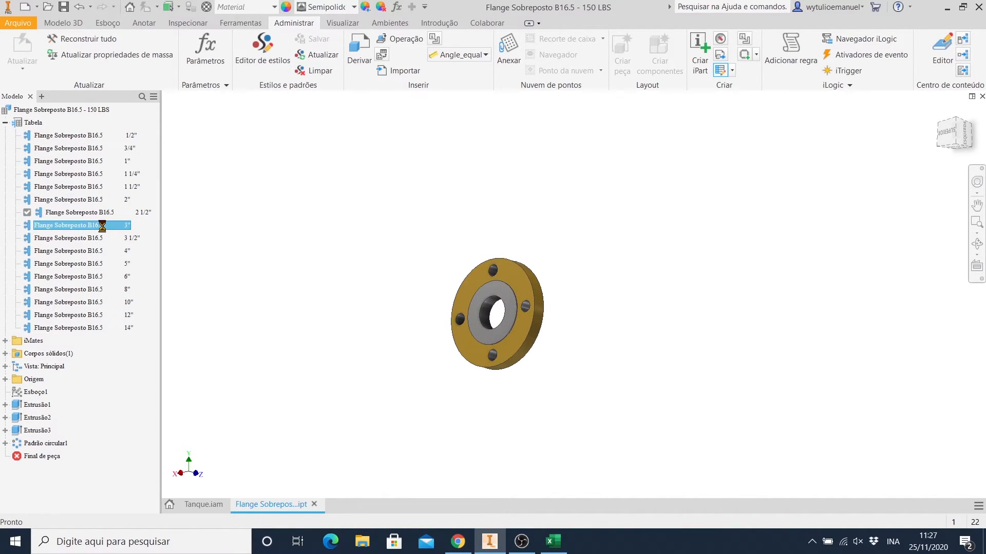
{"action": "double_click", "coordinate": [114, 277]}
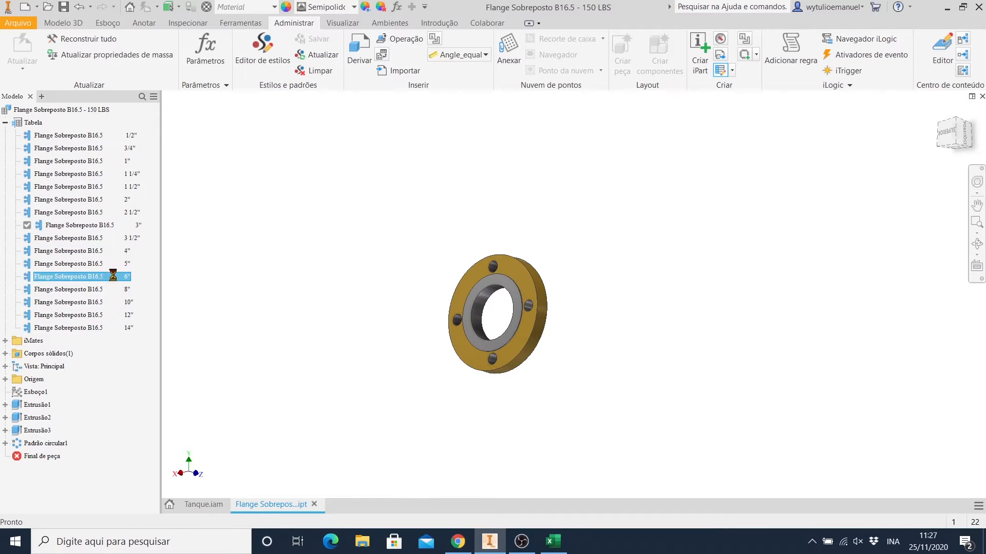
{"action": "double_click", "coordinate": [108, 302]}
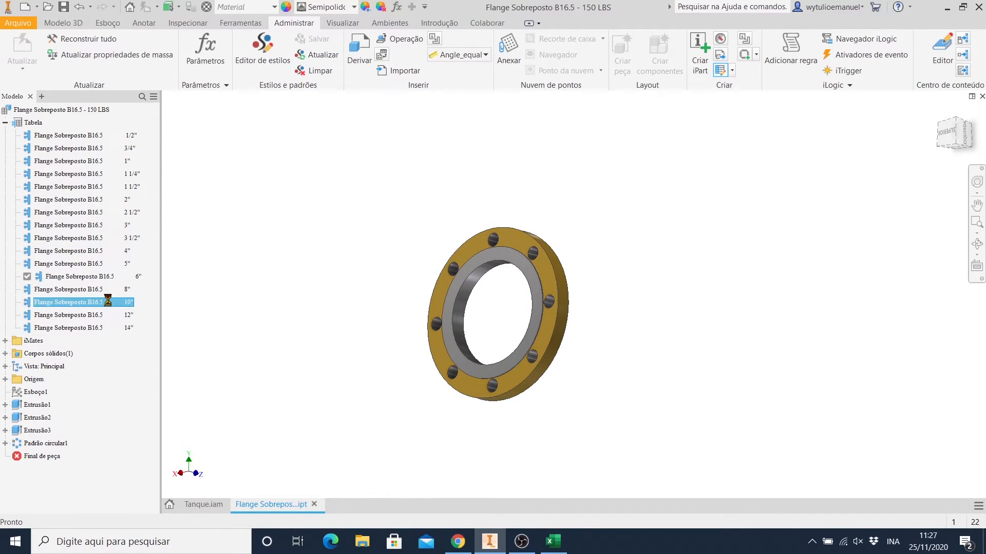
{"action": "left_click", "coordinate": [106, 328]}
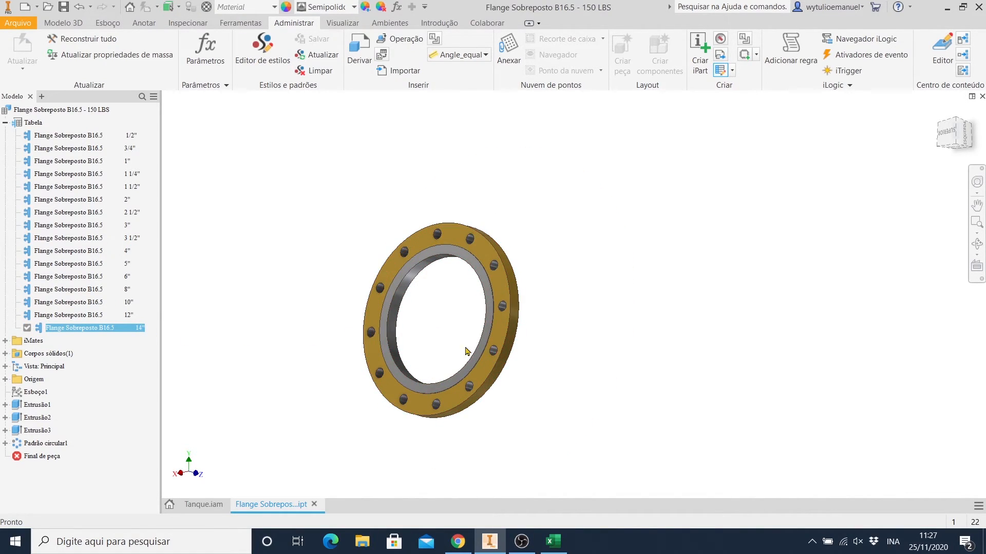
{"action": "scroll", "coordinate": [375, 377], "scroll_direction": "down", "scroll_amount": 3}
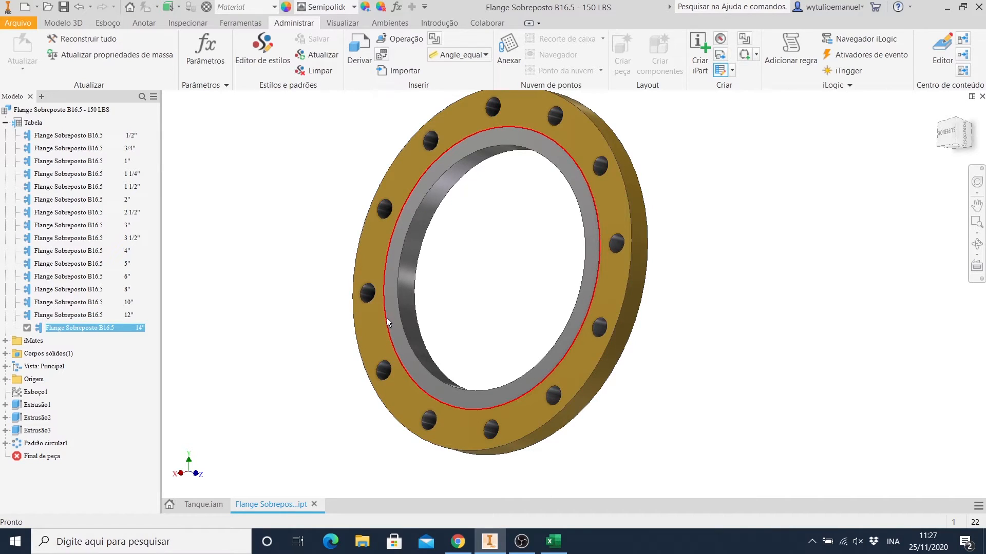
{"action": "scroll", "coordinate": [373, 317], "scroll_direction": "up", "scroll_amount": 3}
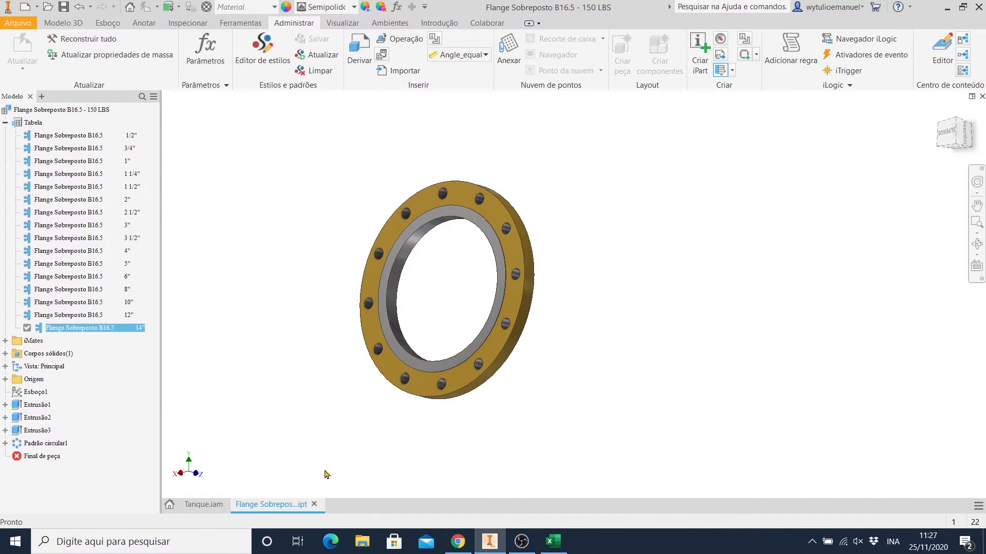